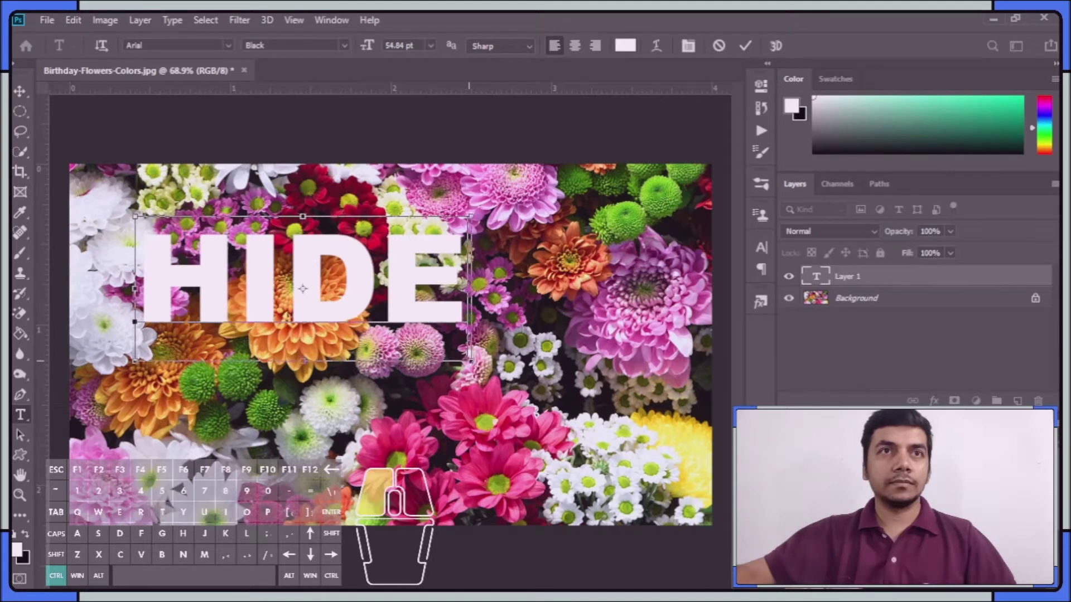
# - Enlarge the HIDE text to about 81.76 pt and move it to the middle of the flower photo
pyautogui.press('Return')
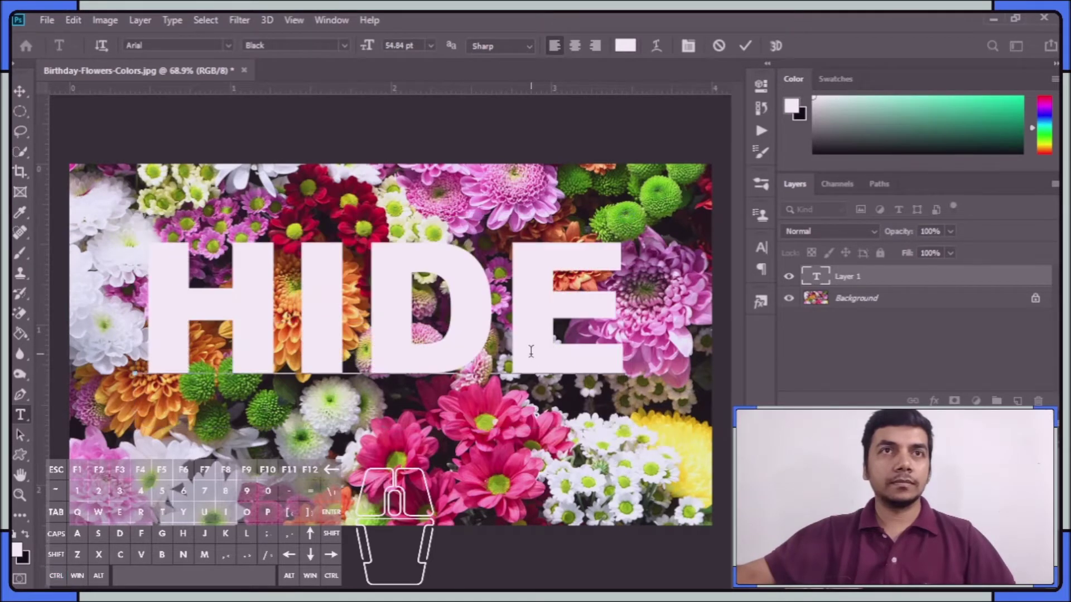
pyautogui.moveTo(531, 347); pyautogui.dragTo(540, 376)
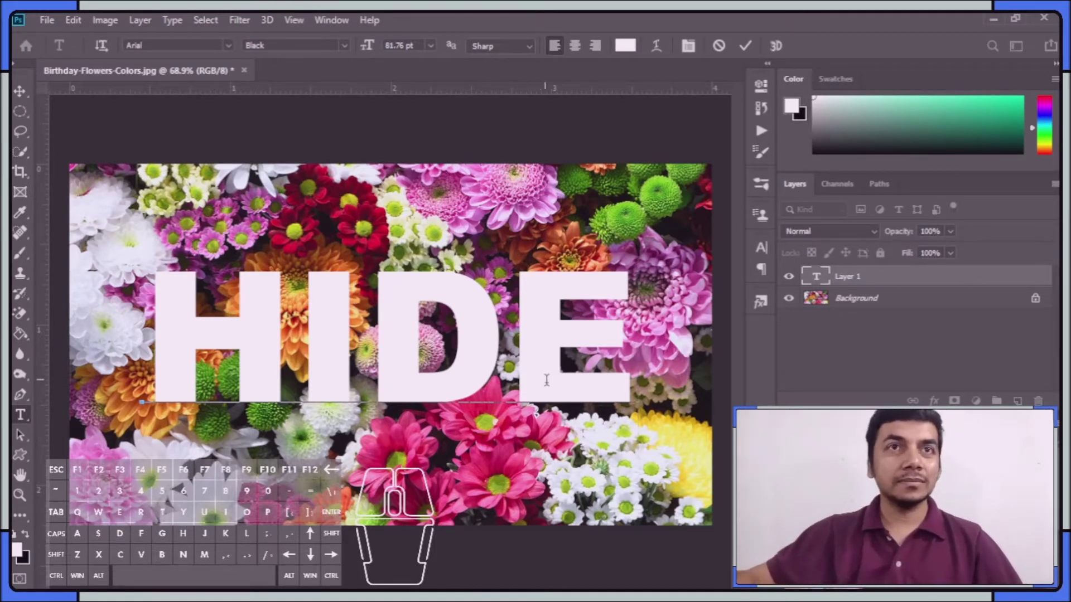
pyautogui.moveTo(571, 401); pyautogui.dragTo(574, 399)
# - Commit the HIDE text and add a Gradient Overlay layer effect to its layer
pyautogui.click(964, 285)
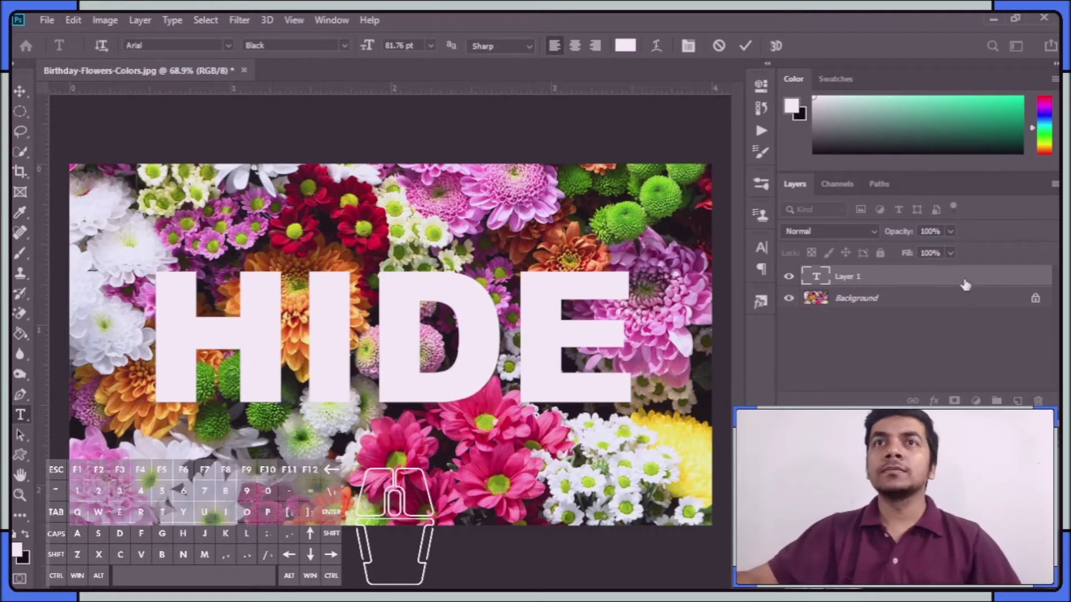
pyautogui.doubleClick(964, 285)
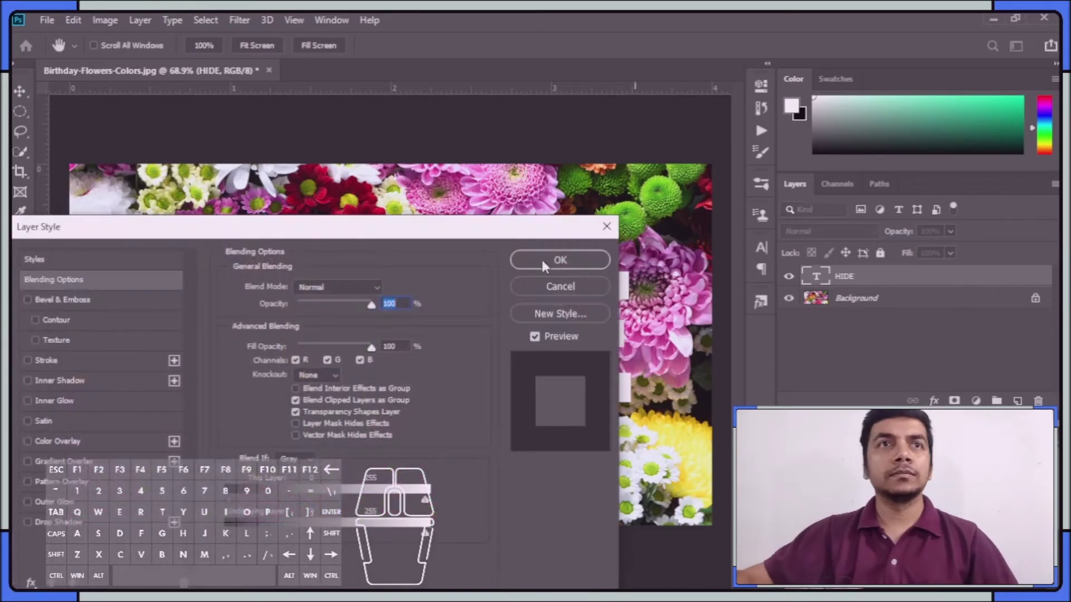
pyautogui.moveTo(337, 236); pyautogui.dragTo(801, 32)
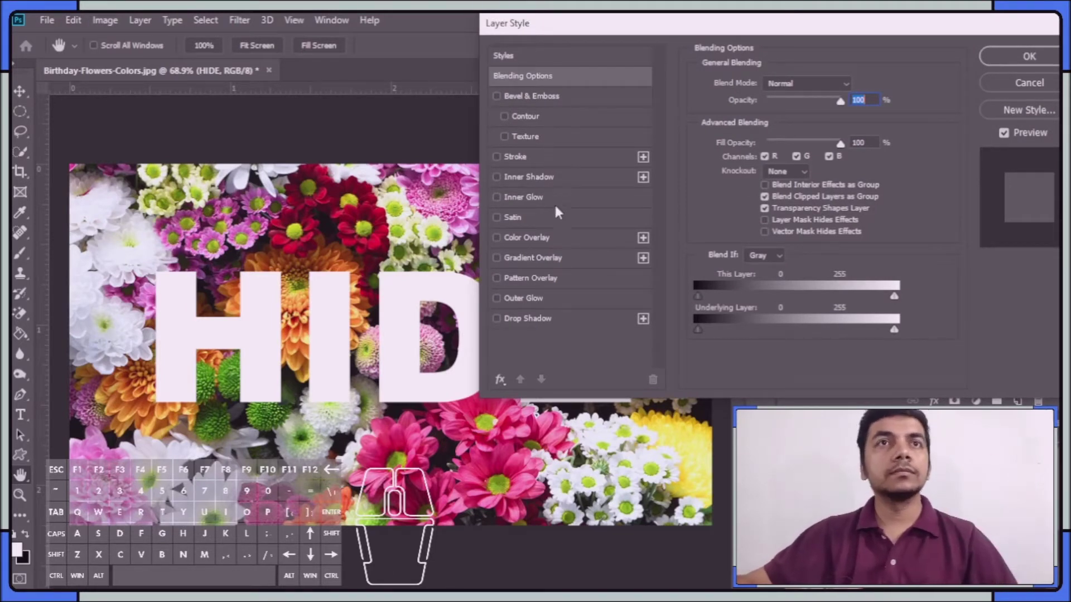
pyautogui.click(533, 258)
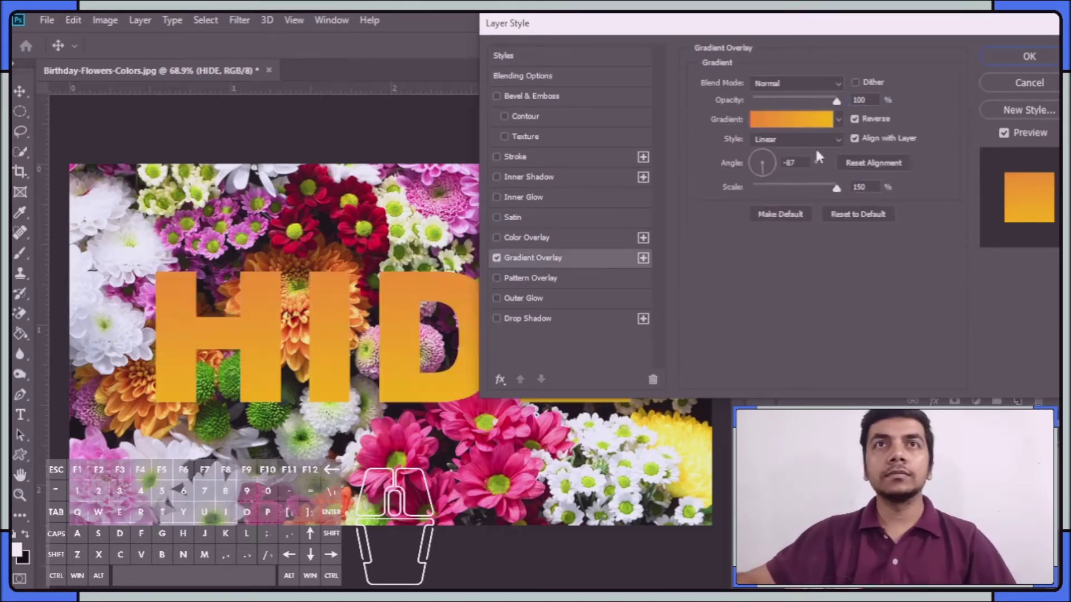
pyautogui.click(838, 120)
pyautogui.click(837, 120)
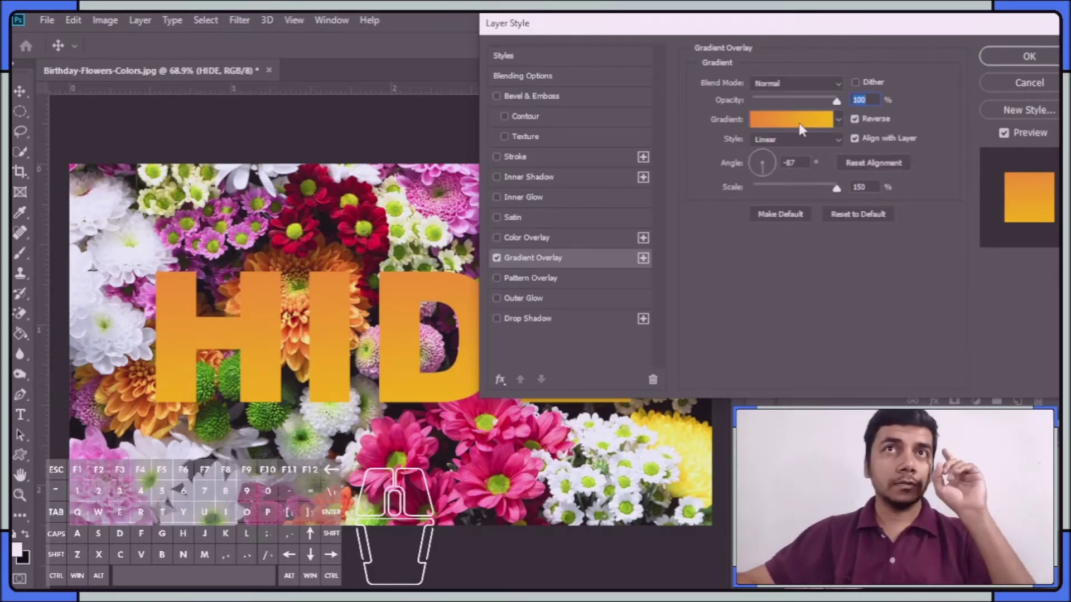
# - Load the Orange, Yellow, Orange preset into the Gradient Overlay's gradient
pyautogui.click(799, 123)
pyautogui.click(798, 124)
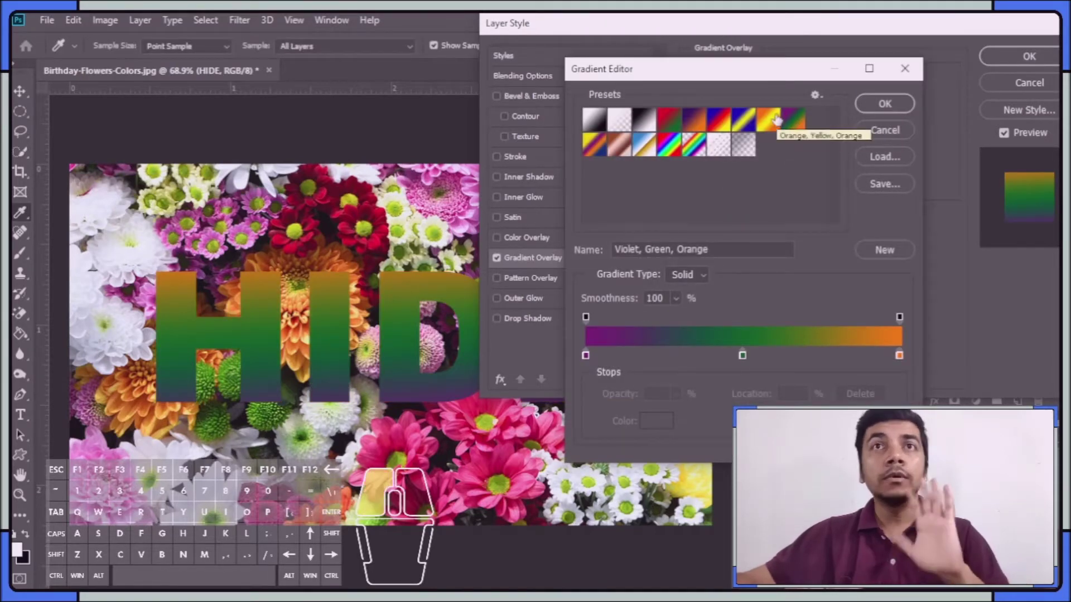
pyautogui.click(769, 121)
# - Move the gradient's yellow ffff00 stop onto the far end for an orange-to-yellow blend and accept the custom gradient
pyautogui.moveTo(742, 356); pyautogui.dragTo(886, 361)
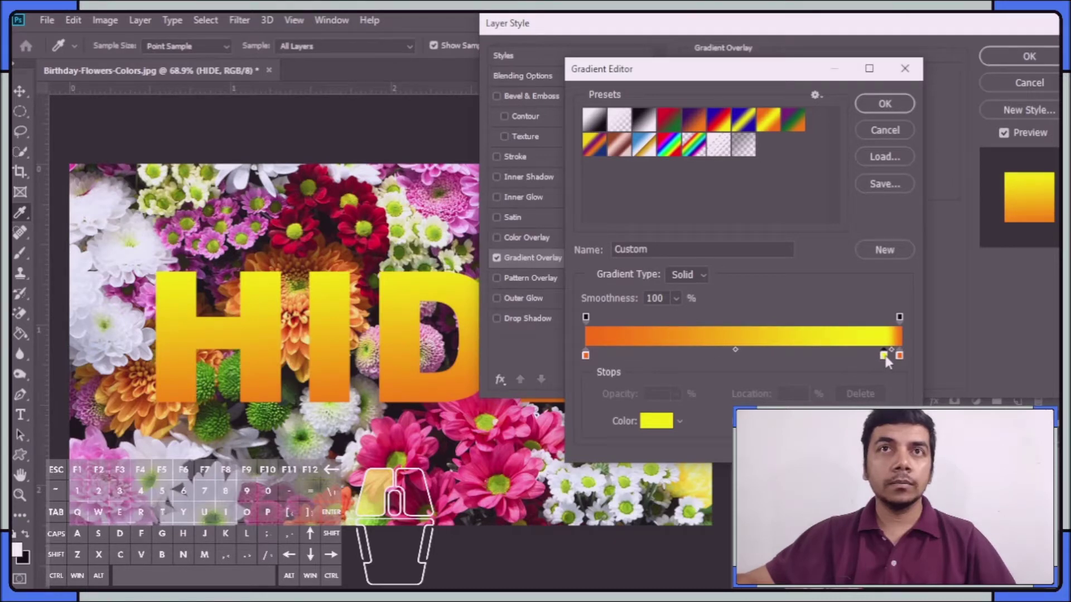
pyautogui.doubleClick(899, 355)
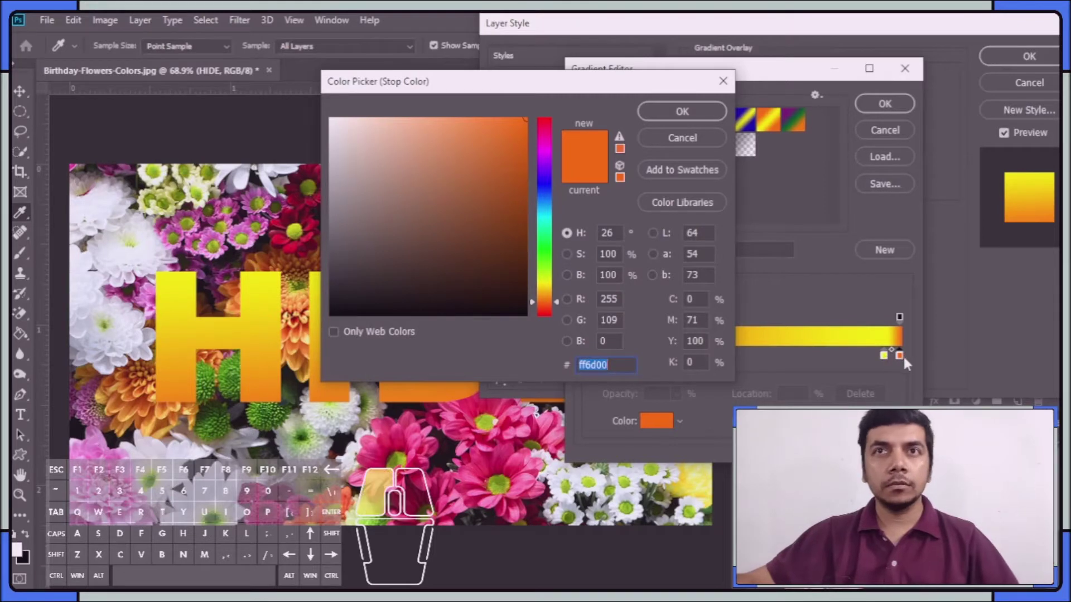
pyautogui.click(708, 141)
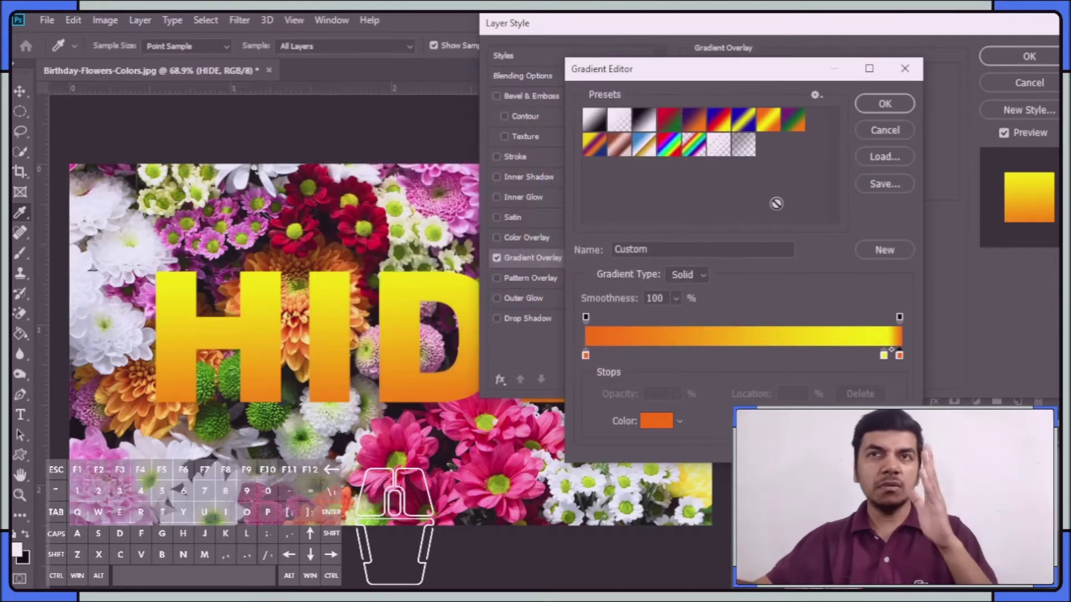
pyautogui.moveTo(885, 356); pyautogui.dragTo(898, 356)
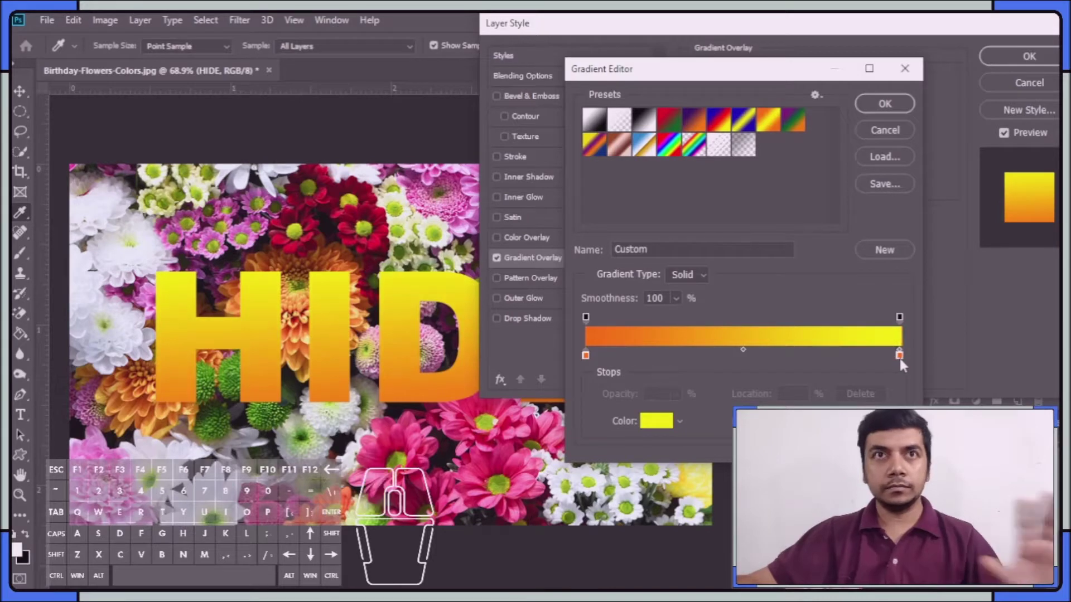
pyautogui.doubleClick(900, 354)
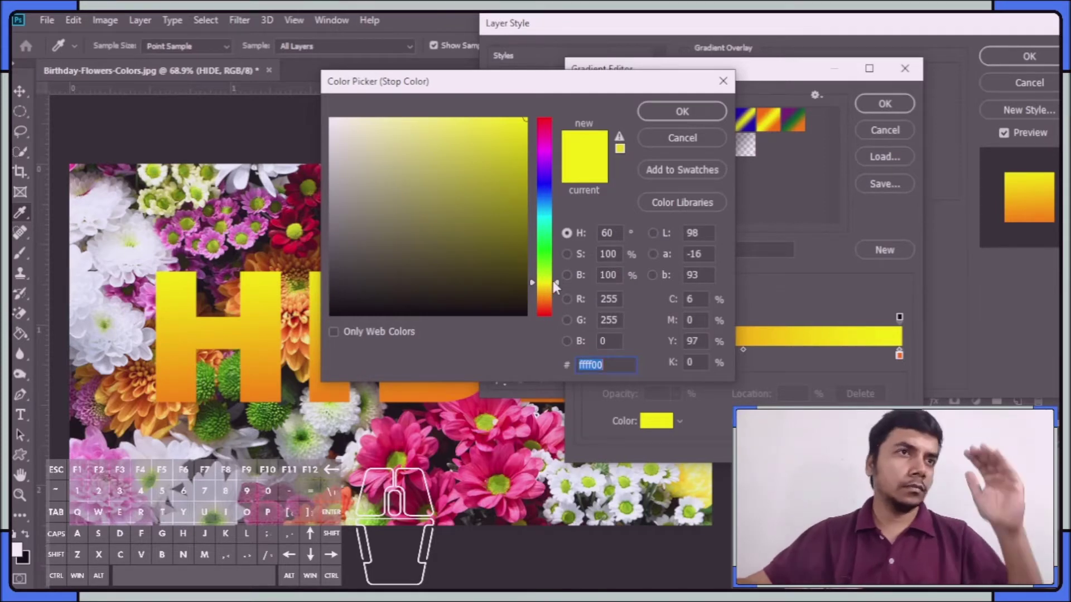
pyautogui.click(682, 114)
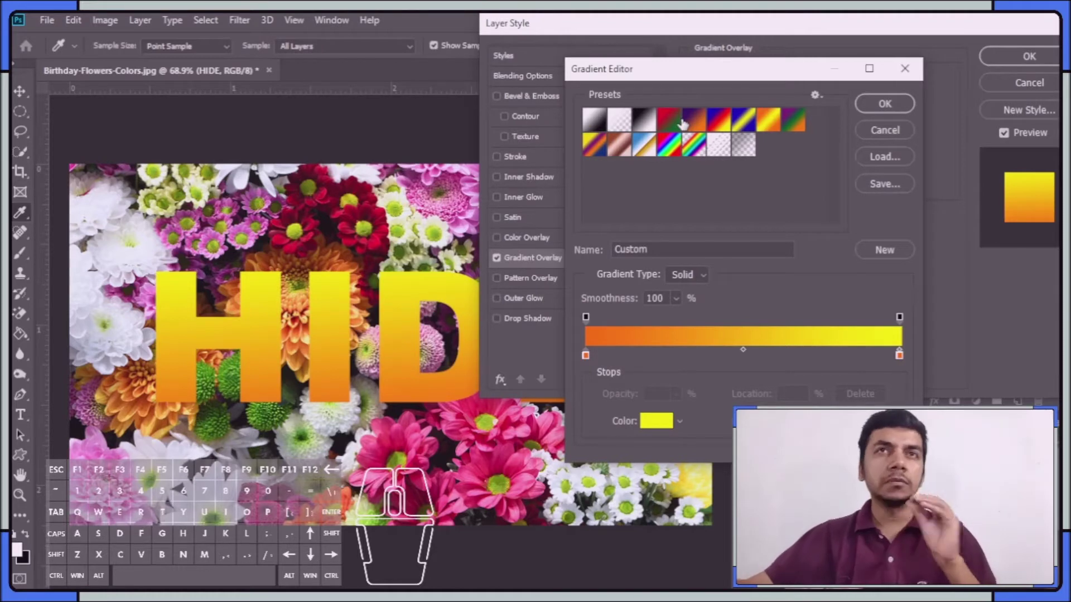
pyautogui.click(883, 105)
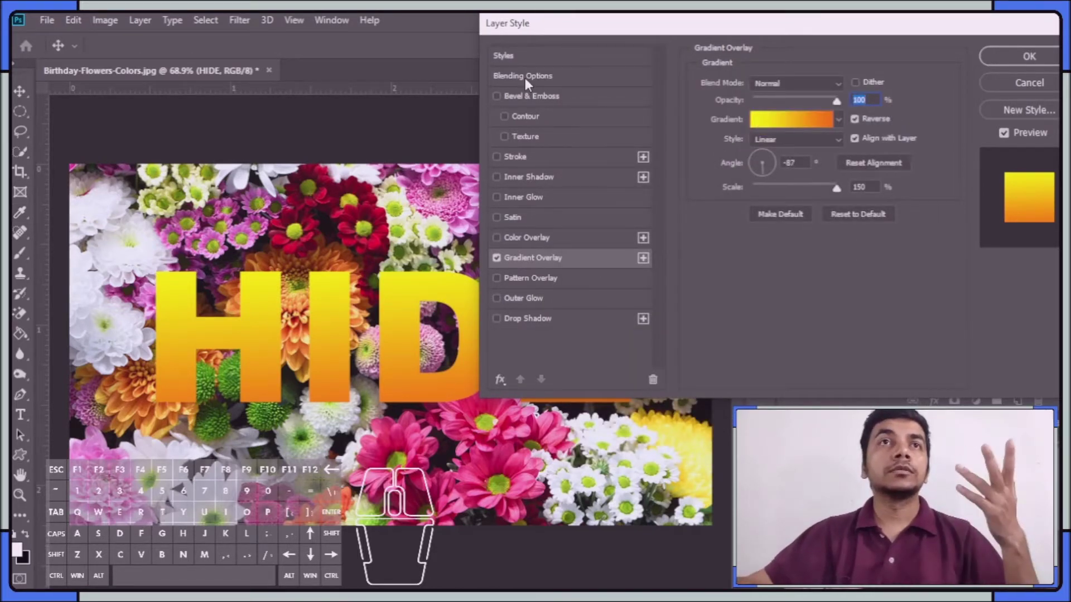
# - Enable Bevel & Emboss on the HIDE text with the Emboss style and set its size to 3 px
pyautogui.click(550, 97)
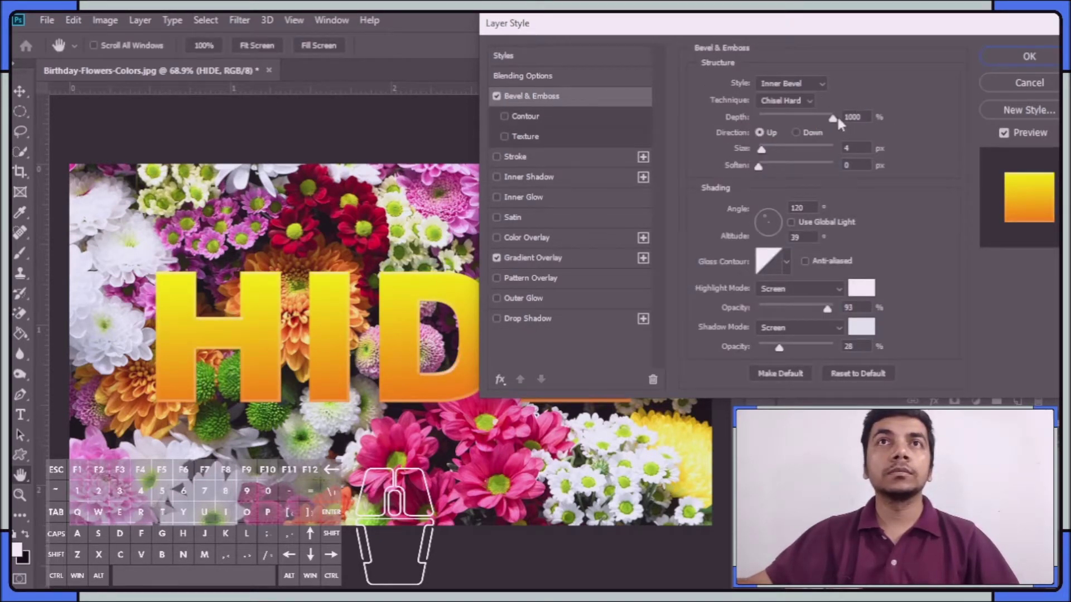
pyautogui.moveTo(837, 117)
pyautogui.mouseDown()
pyautogui.moveTo(819, 120)
pyautogui.moveTo(839, 116)
pyautogui.mouseUp()
pyautogui.click(792, 83)
pyautogui.click(808, 117)
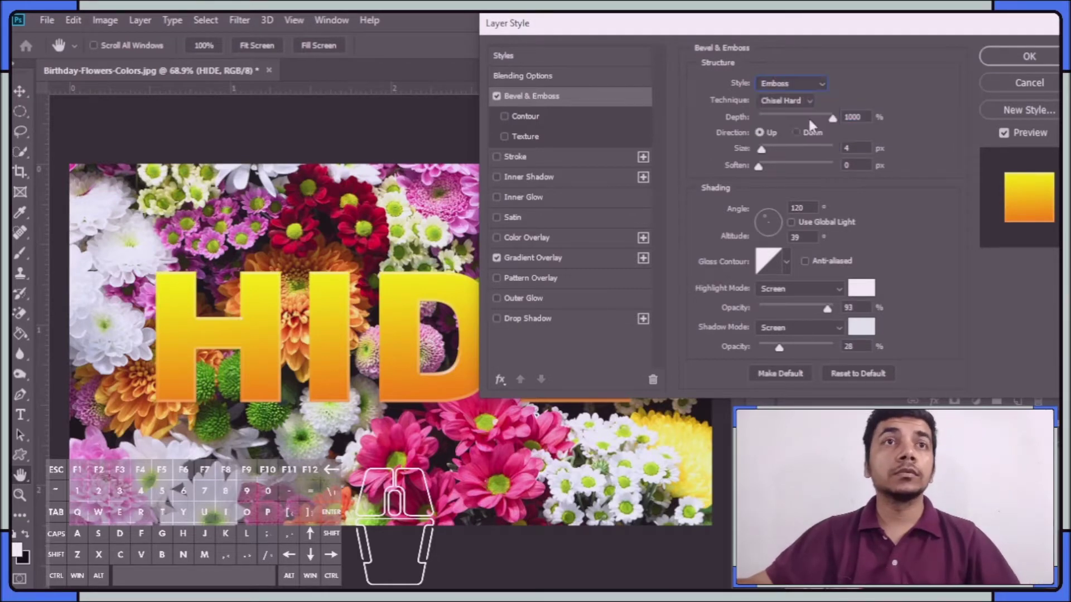
pyautogui.moveTo(383, 366); pyautogui.dragTo(168, 423)
pyautogui.moveTo(762, 153); pyautogui.dragTo(726, 166)
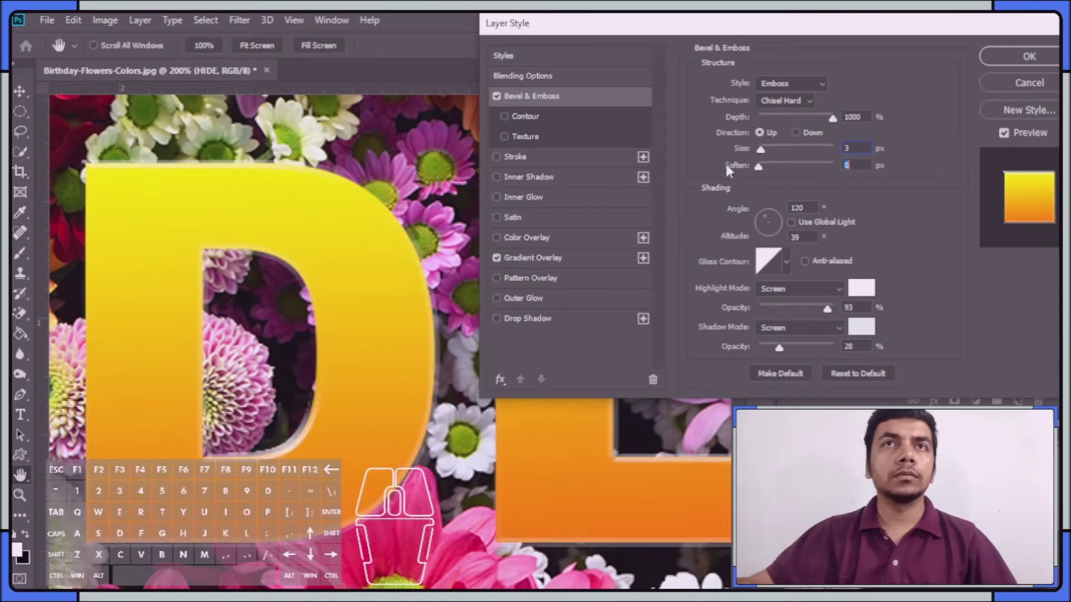
# - Compare the Pillow Emboss, Stroke Emboss and Outer Bevel styles on the text and settle on Inner Bevel at 3 px size
pyautogui.click(811, 85)
pyautogui.click(803, 135)
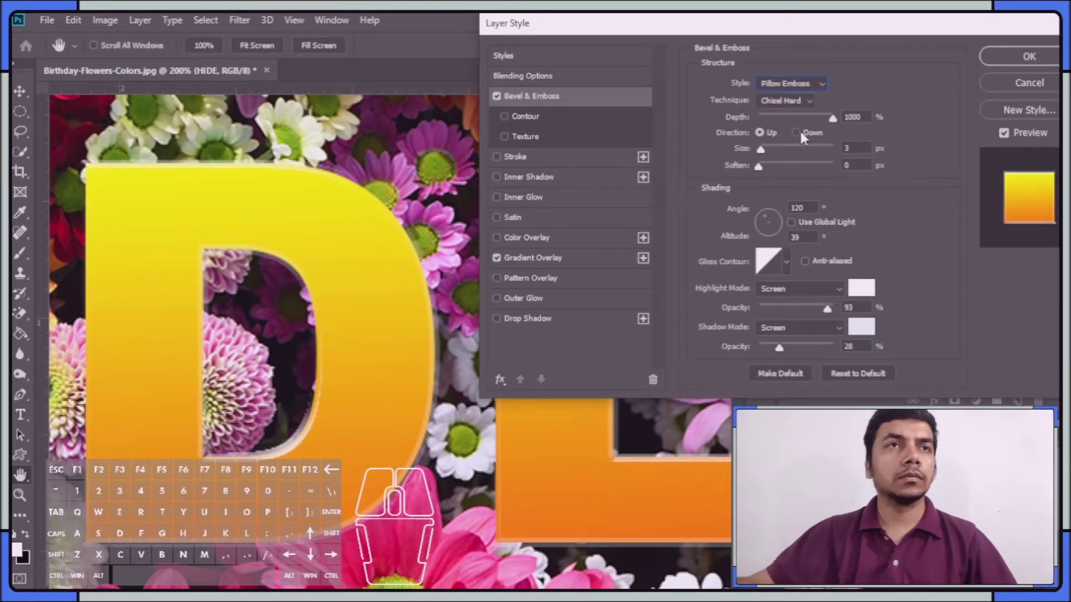
pyautogui.click(817, 84)
pyautogui.click(797, 145)
pyautogui.click(803, 86)
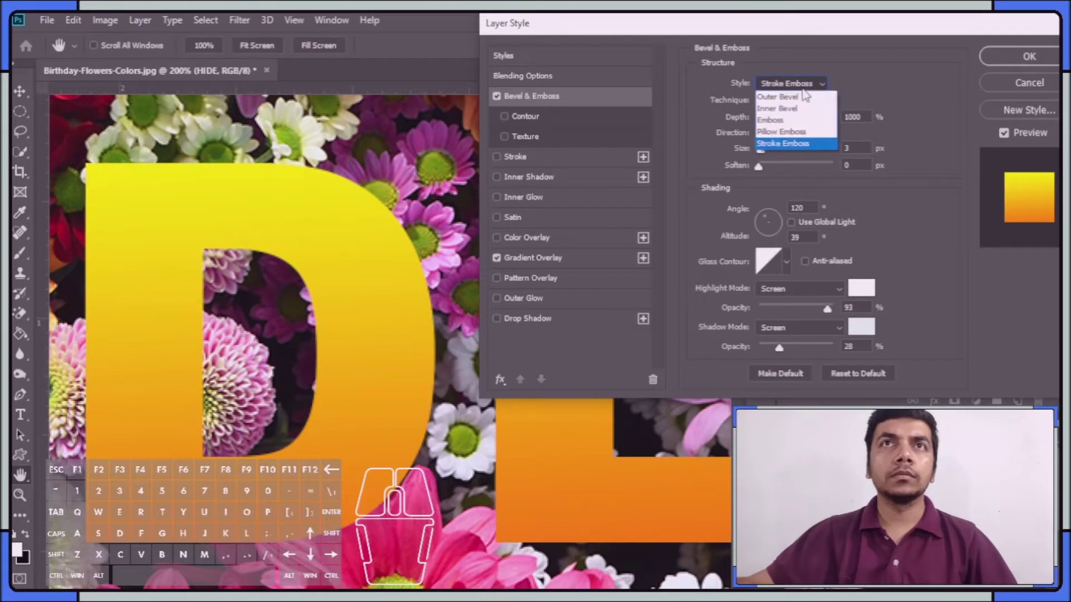
pyautogui.click(798, 108)
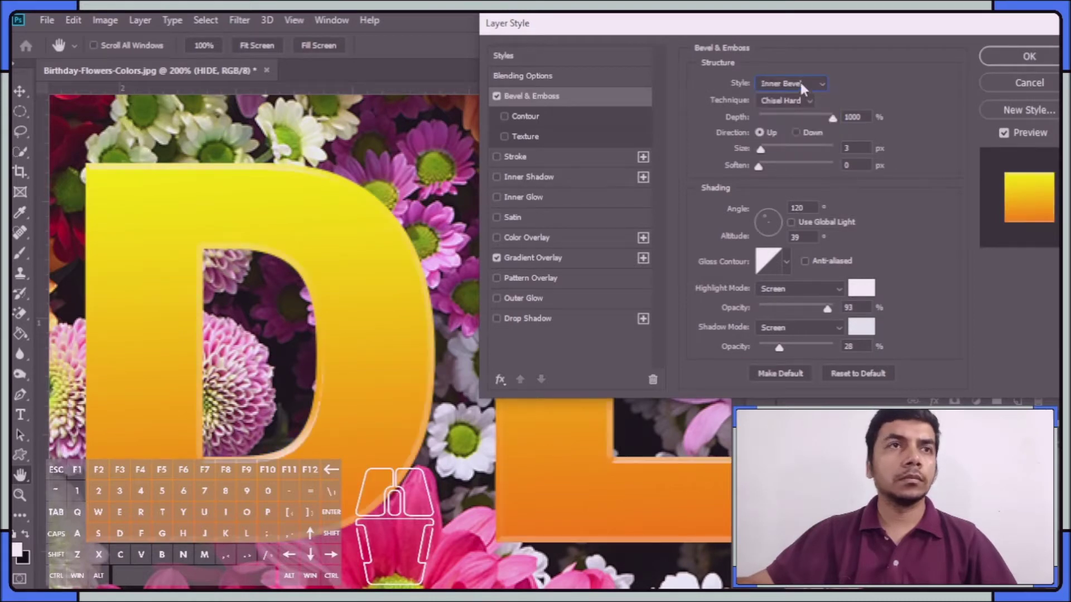
pyautogui.click(802, 83)
pyautogui.click(807, 94)
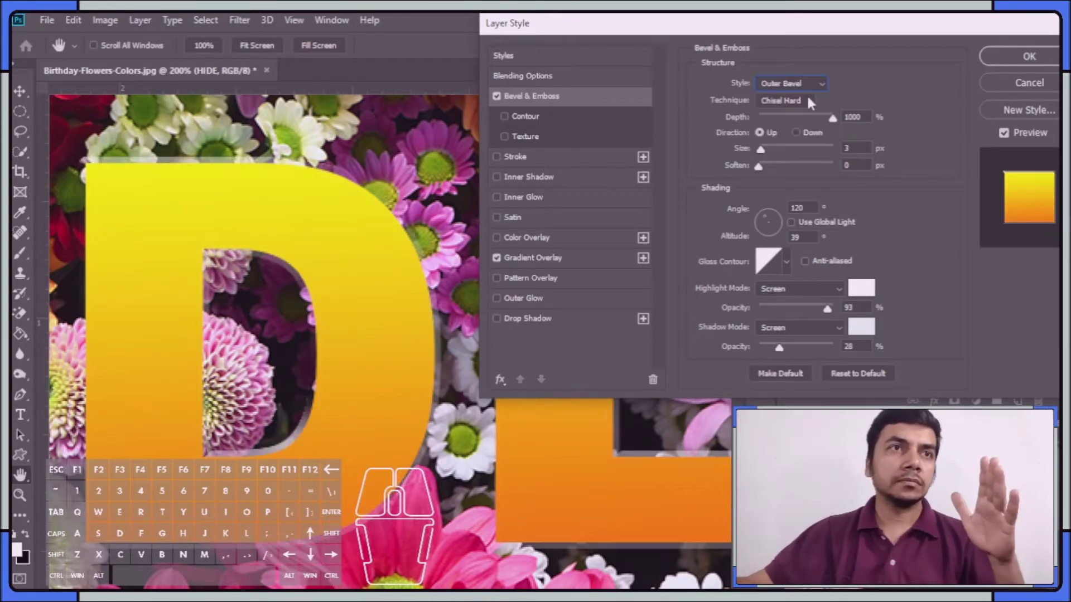
pyautogui.click(809, 82)
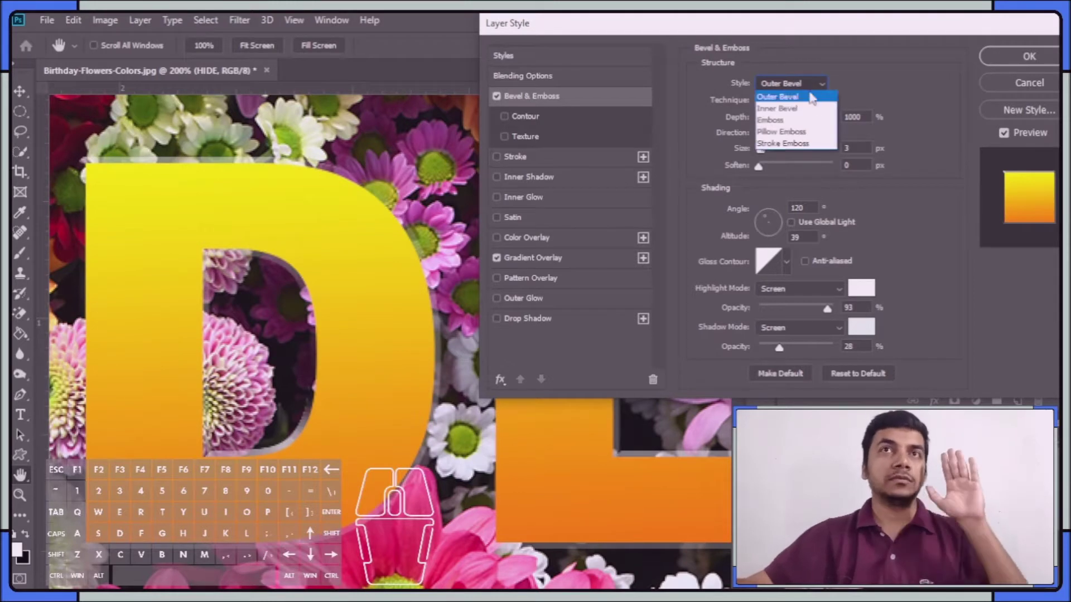
pyautogui.click(810, 109)
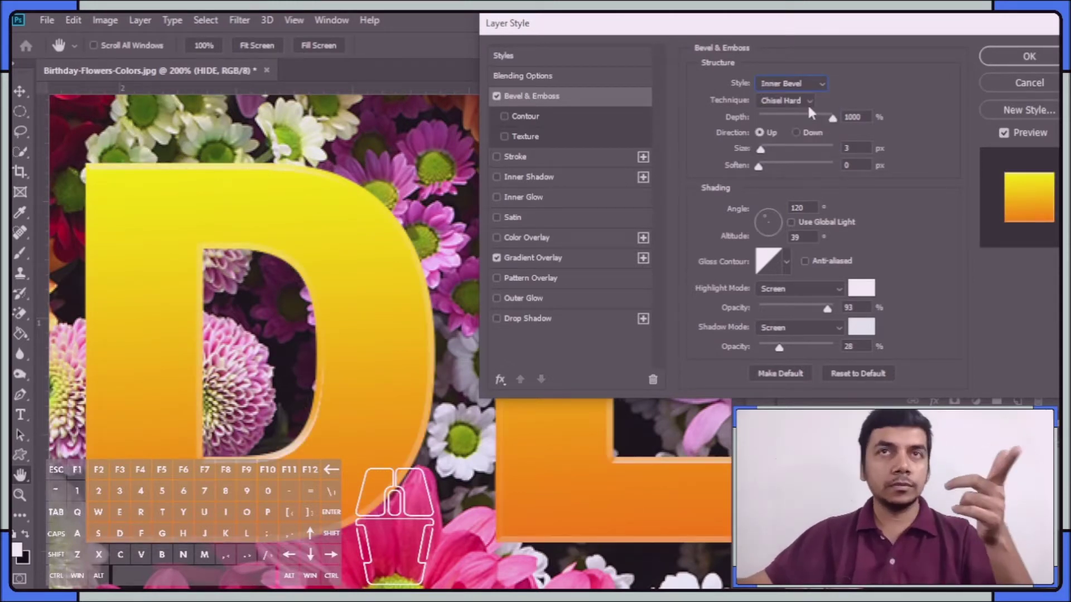
pyautogui.moveTo(762, 150)
pyautogui.mouseDown()
pyautogui.moveTo(783, 154)
pyautogui.moveTo(767, 152)
pyautogui.mouseUp()
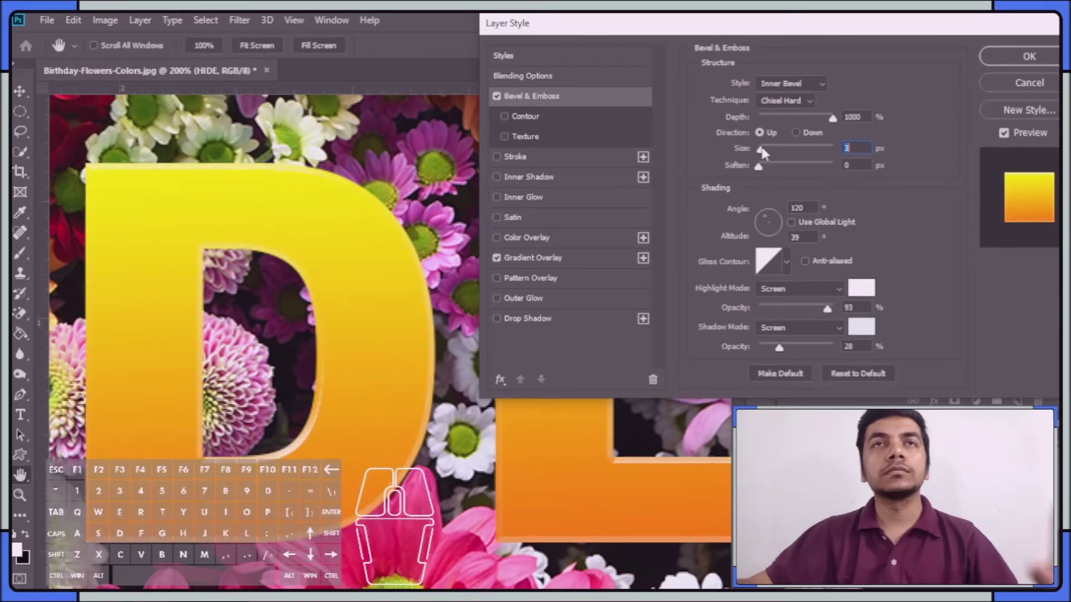
# - Try Use Global Light on and off for the bevel shading, leaving it off
pyautogui.click(795, 219)
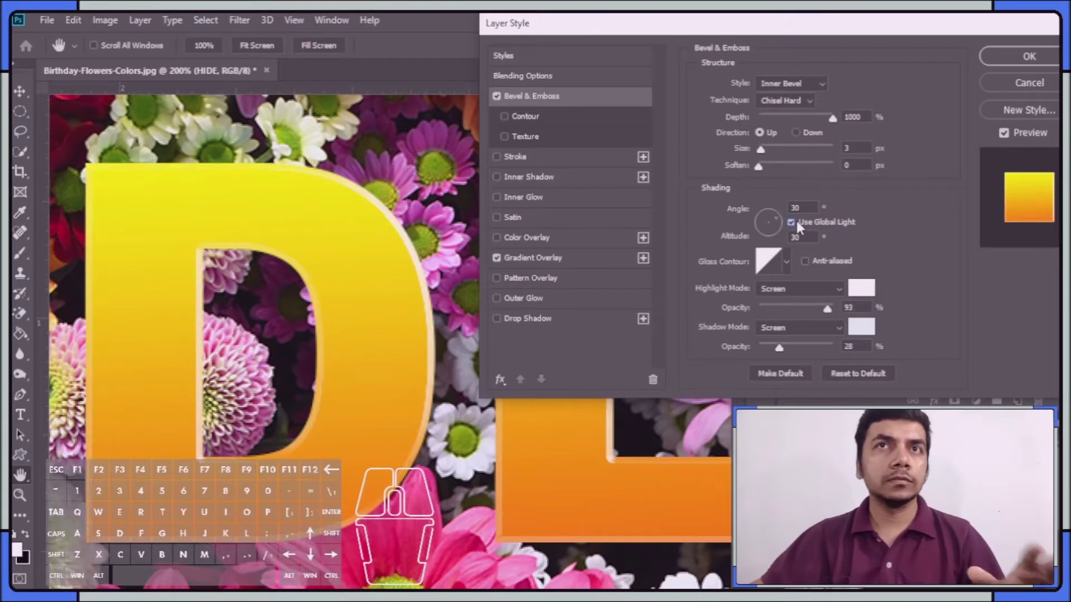
pyautogui.click(795, 219)
pyautogui.click(792, 222)
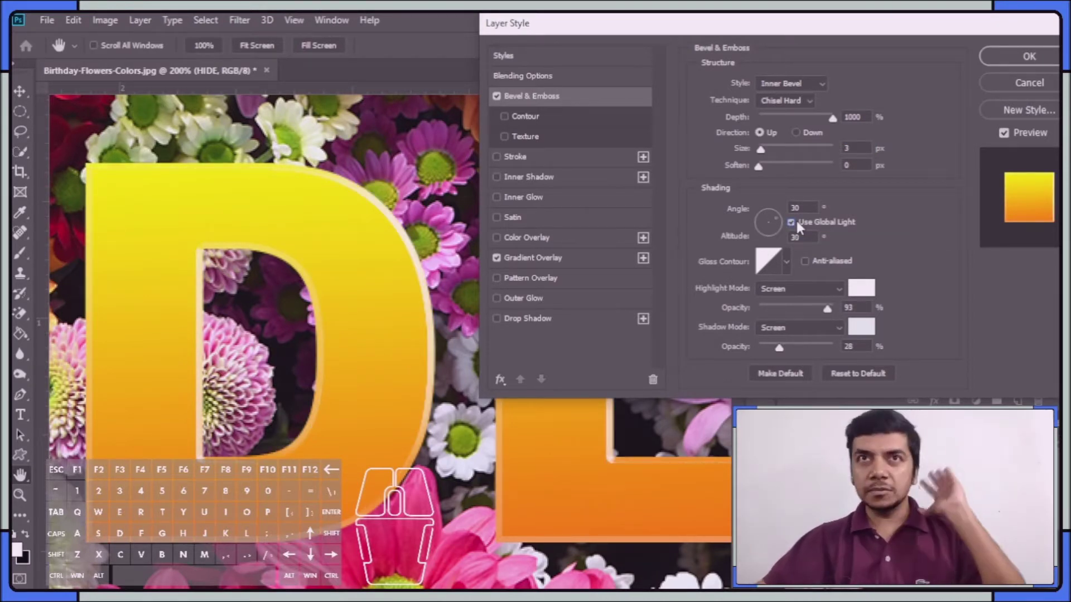
pyautogui.click(792, 221)
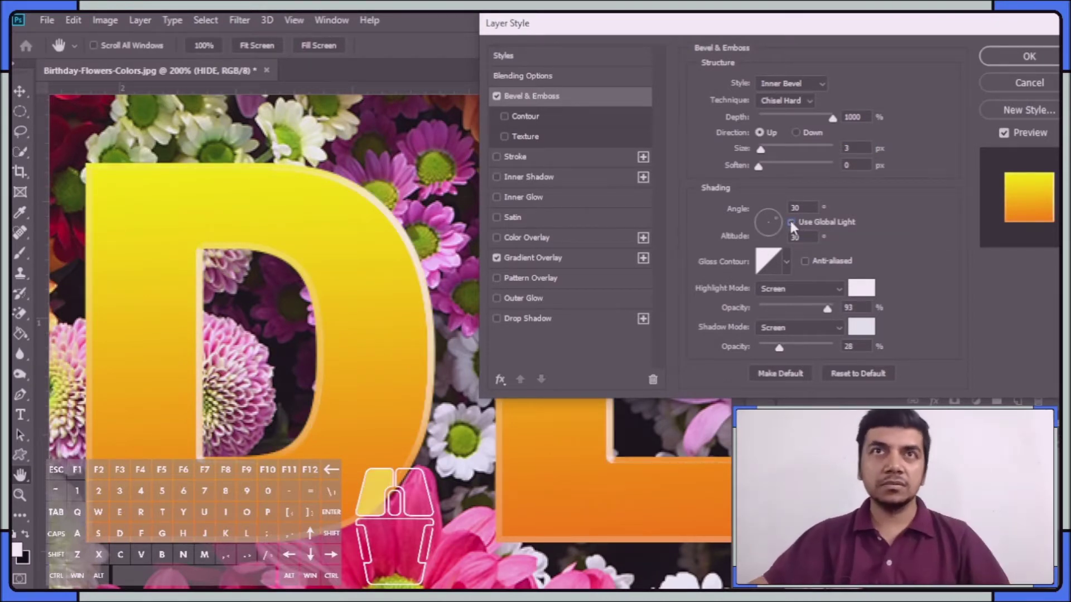
# - Try the Normal highlight mode for the bevel and set it back to Screen
pyautogui.click(842, 290)
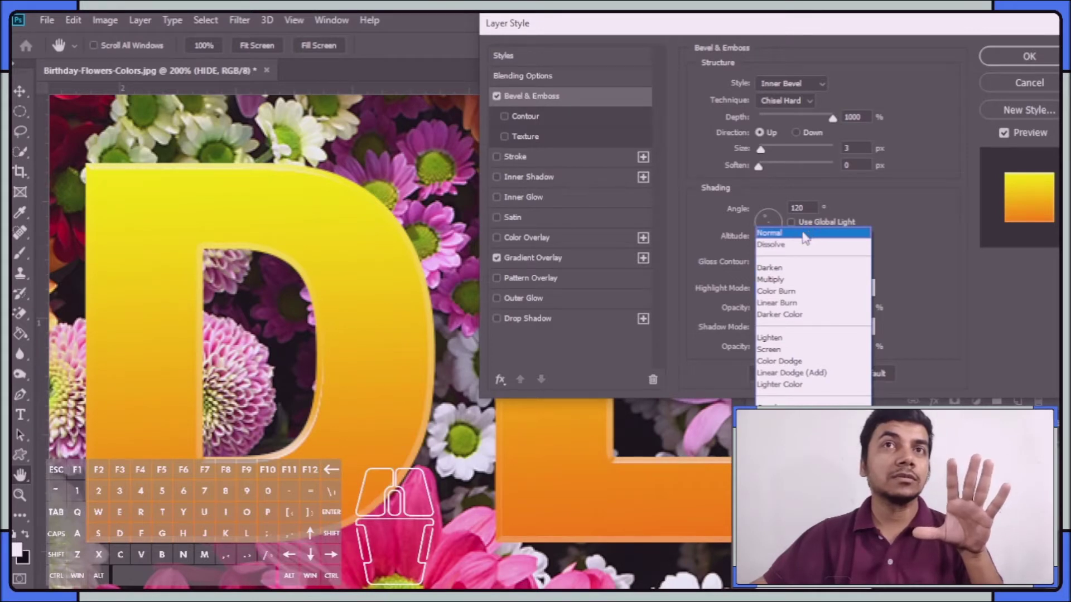
pyautogui.click(803, 234)
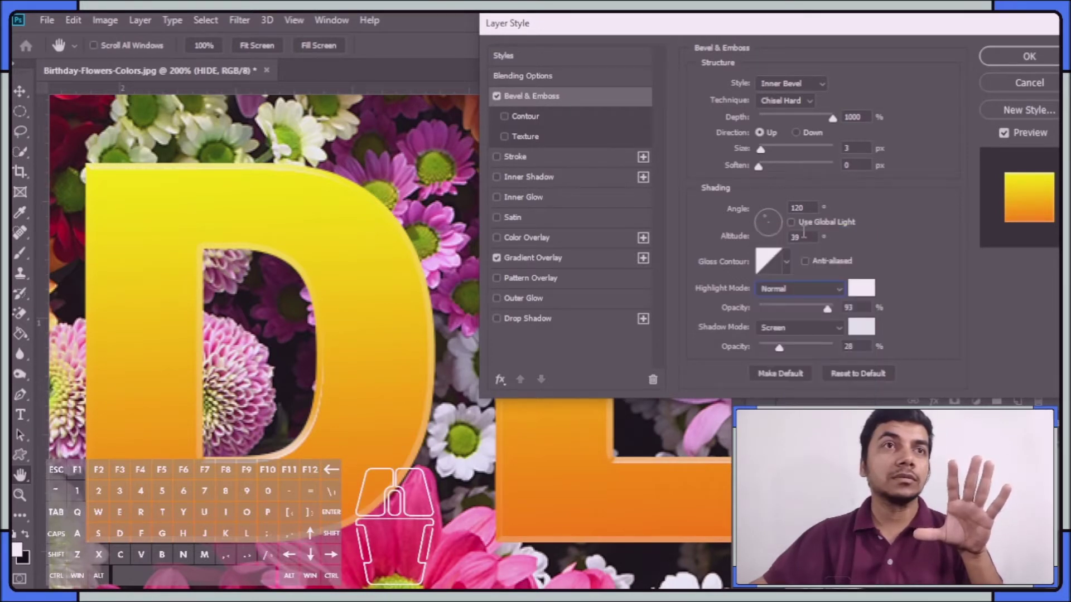
pyautogui.click(829, 291)
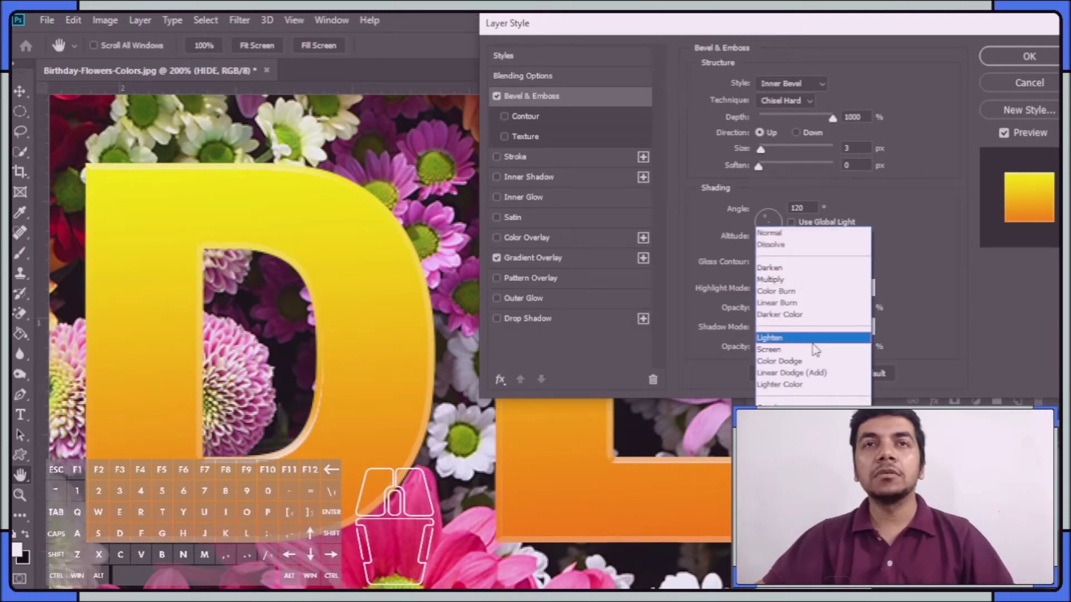
pyautogui.click(821, 350)
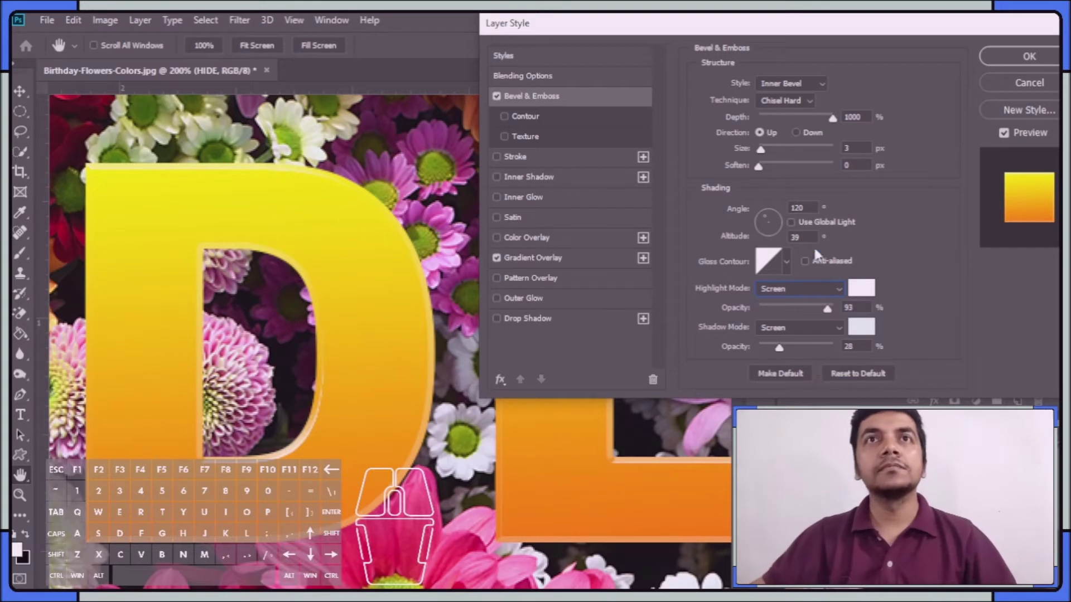
# - Compare the Smooth and Chisel Soft bevel techniques, settle on Smooth, and apply the layer style to the HIDE text
pyautogui.click(793, 104)
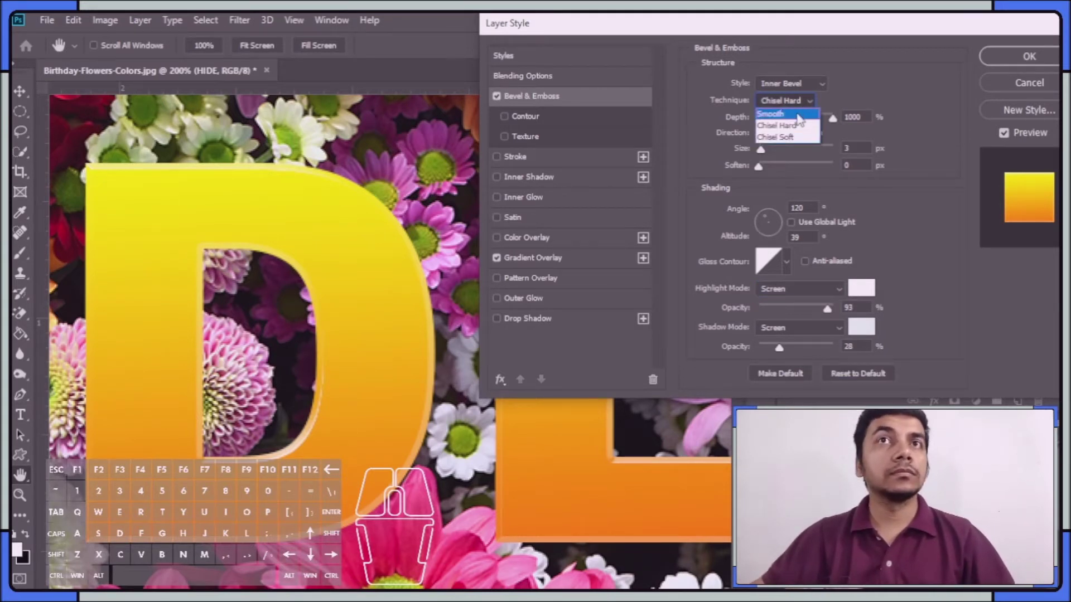
pyautogui.click(798, 116)
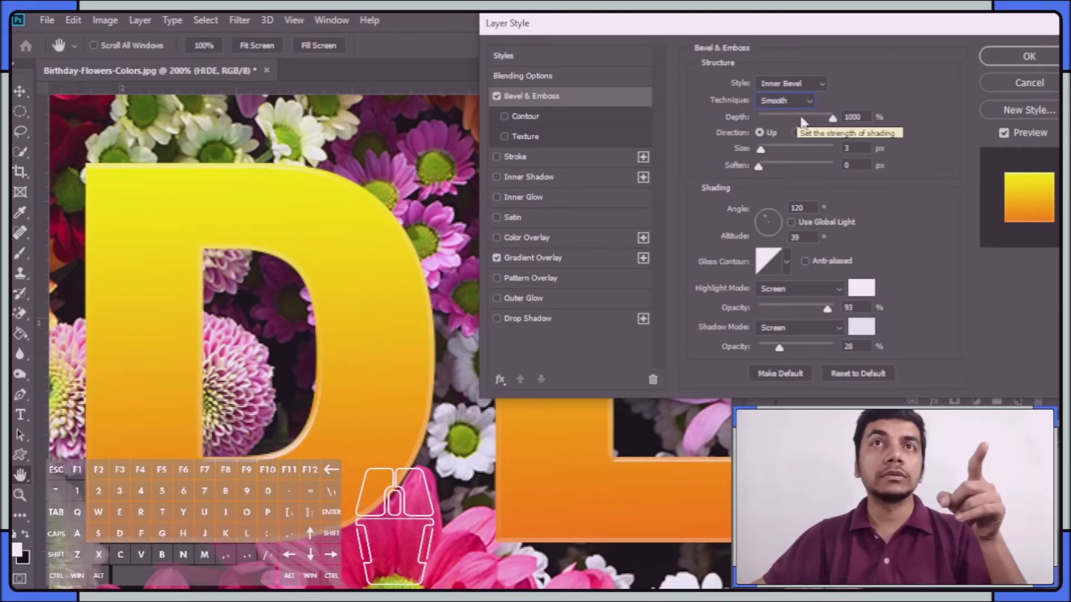
pyautogui.click(803, 102)
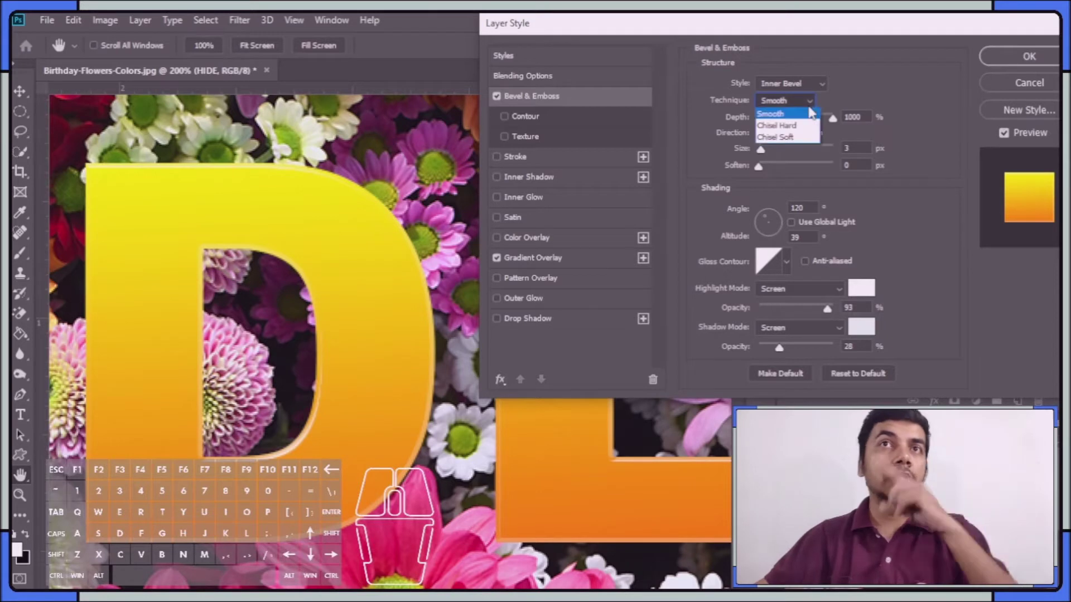
pyautogui.click(805, 136)
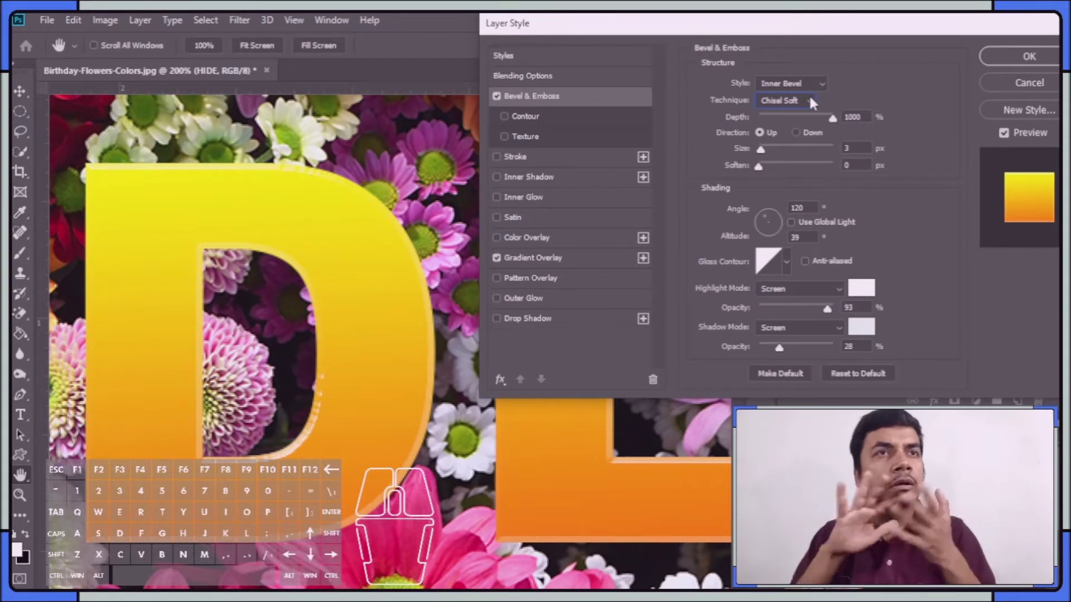
pyautogui.click(809, 101)
pyautogui.click(803, 113)
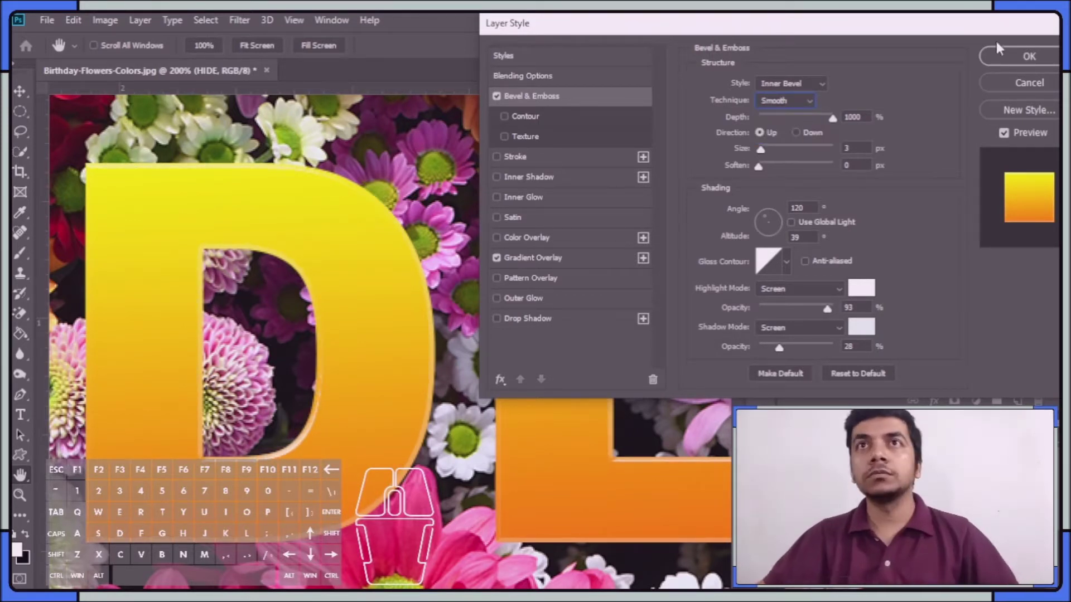
pyautogui.click(1041, 54)
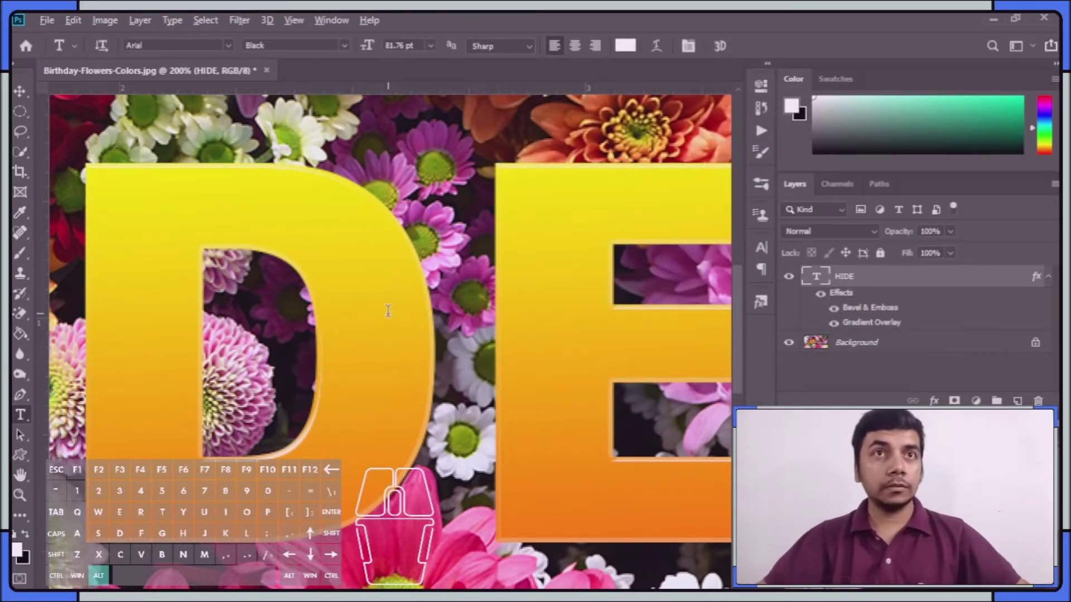
# - Reduce the HIDE layer's opacity to 33% so the flowers show through the letters
pyautogui.scroll(-3, 392, 294)
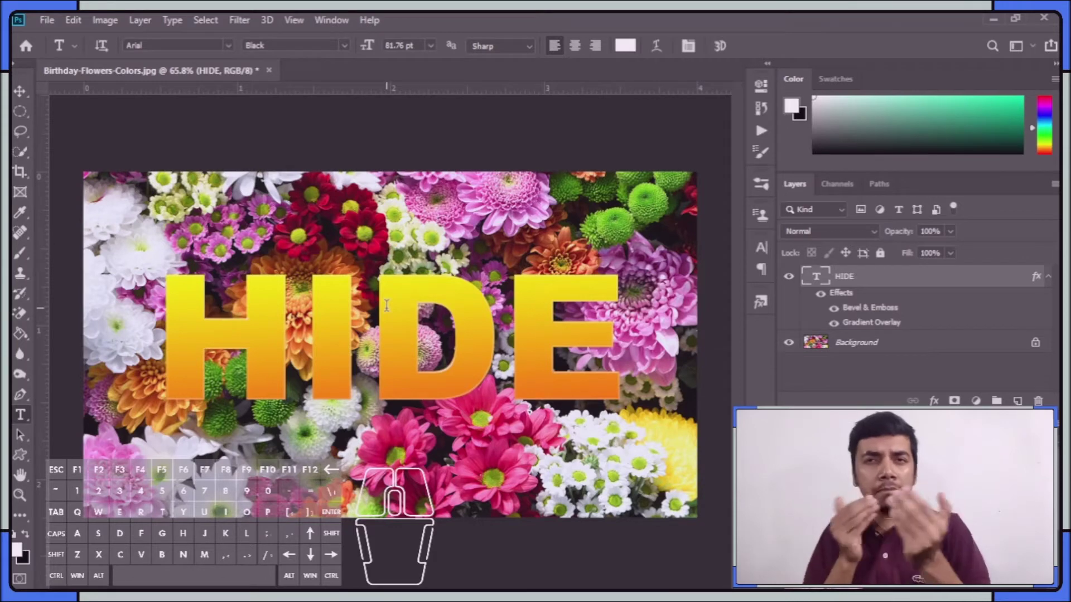
pyautogui.scroll(2, 386, 305)
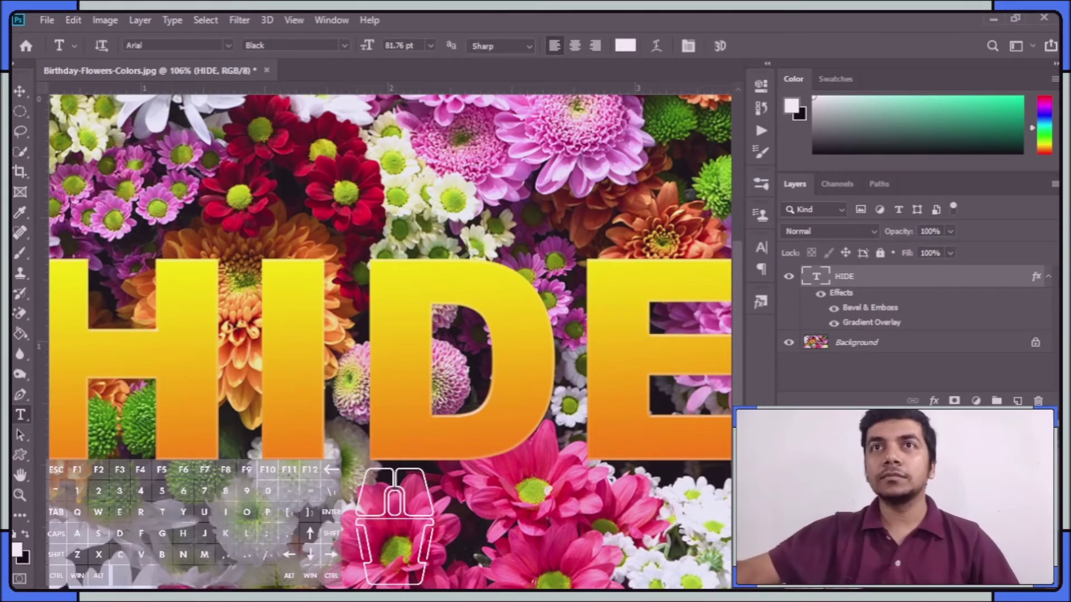
pyautogui.click(950, 231)
pyautogui.moveTo(950, 249); pyautogui.dragTo(907, 249)
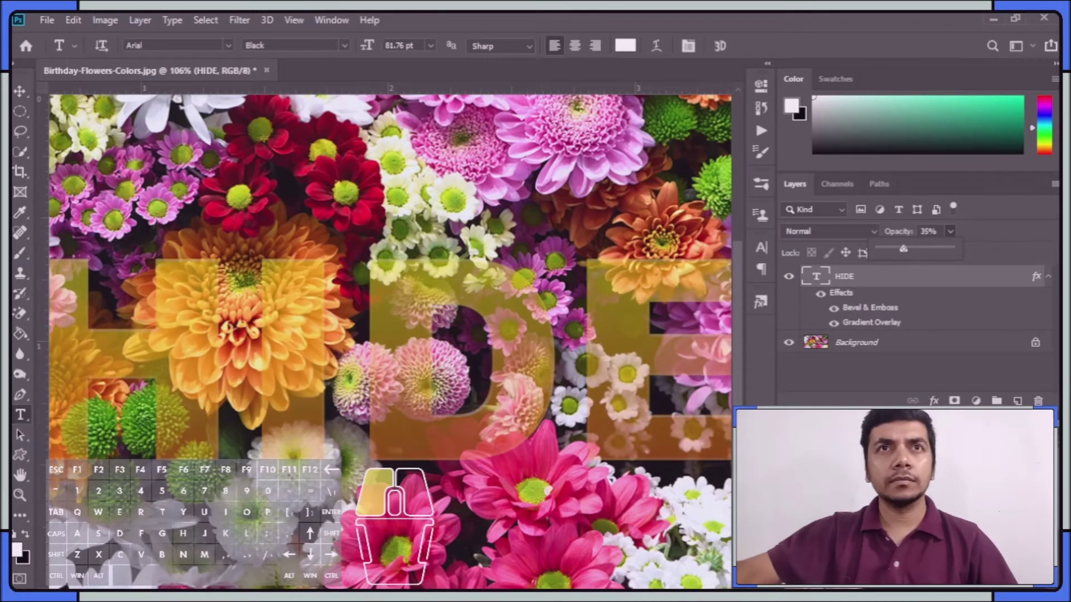
pyautogui.moveTo(901, 249); pyautogui.dragTo(901, 249)
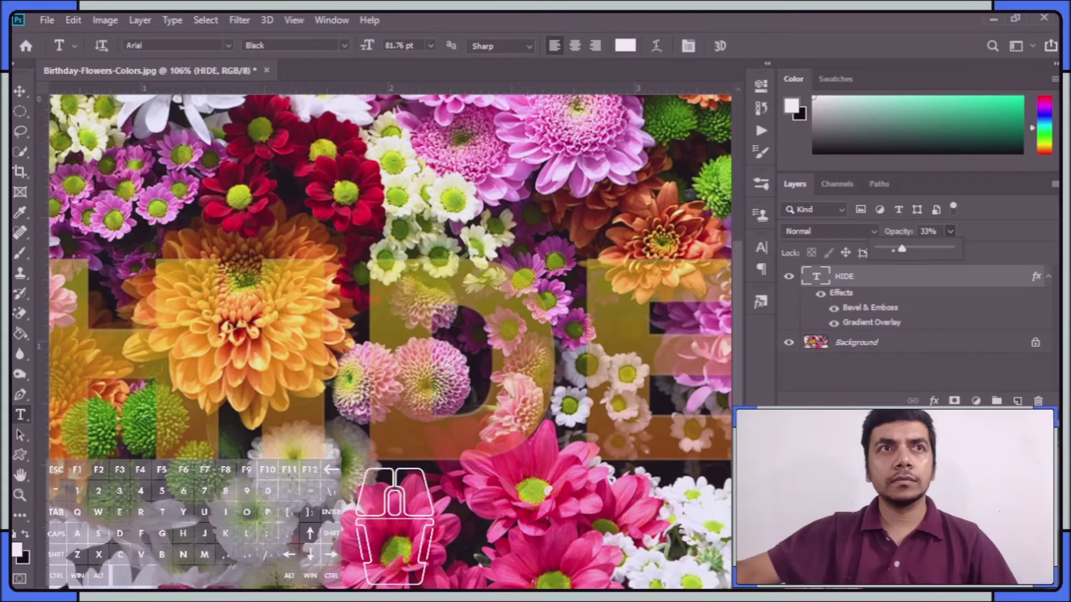
# - Examine how the flower petals overlap the edges of the letter H, close up and across the whole image
pyautogui.moveTo(355, 302); pyautogui.dragTo(373, 326)
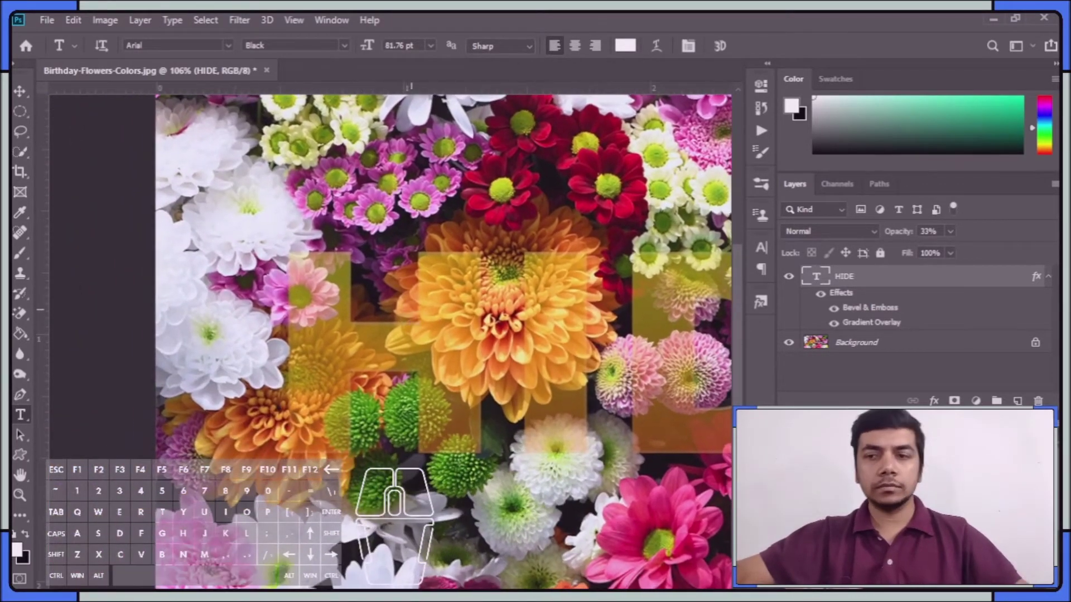
pyautogui.hotkey('ctrl', '+')
pyautogui.hotkey('ctrl', '+')
pyautogui.moveTo(214, 300); pyautogui.dragTo(432, 364)
pyautogui.scroll(2, 326, 357)
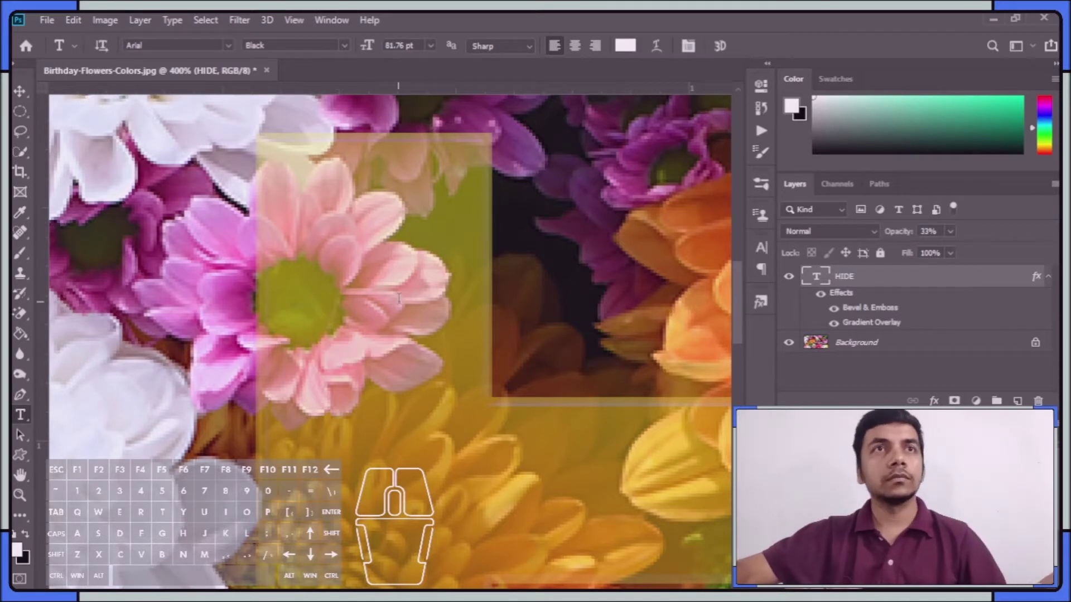
pyautogui.moveTo(394, 263); pyautogui.dragTo(375, 304)
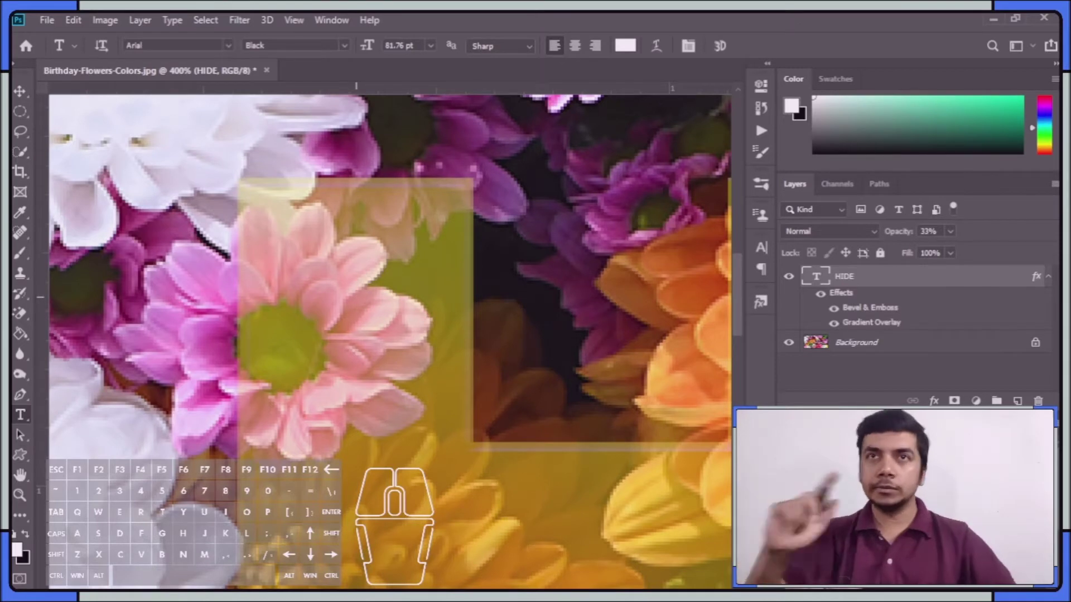
pyautogui.hotkey('ctrl', '-')
pyautogui.hotkey('ctrl', '-')
pyautogui.hotkey('ctrl', '-')
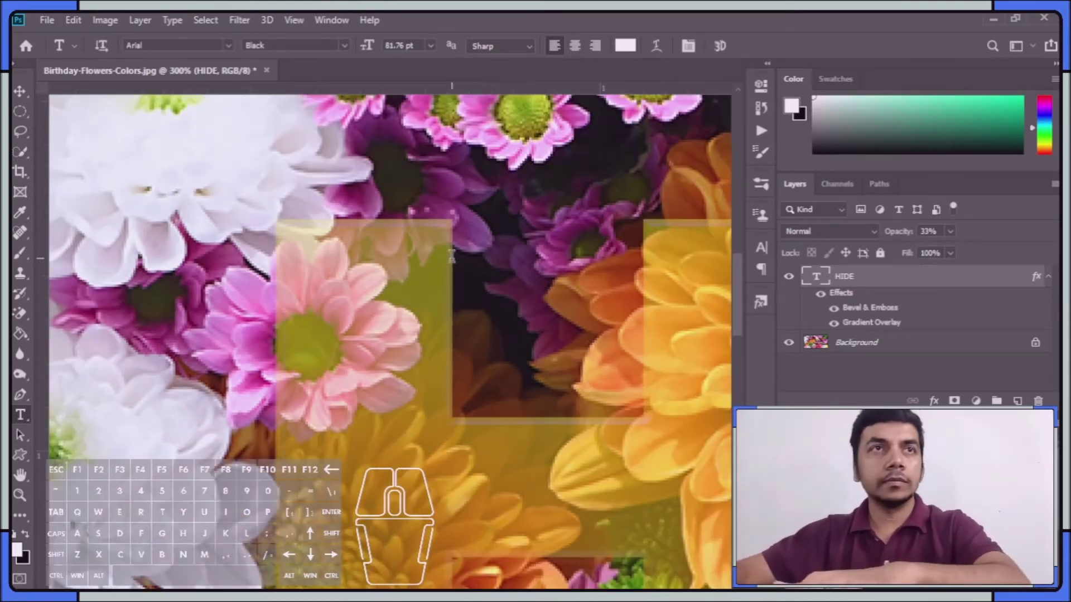
pyautogui.hotkey('ctrl', '-')
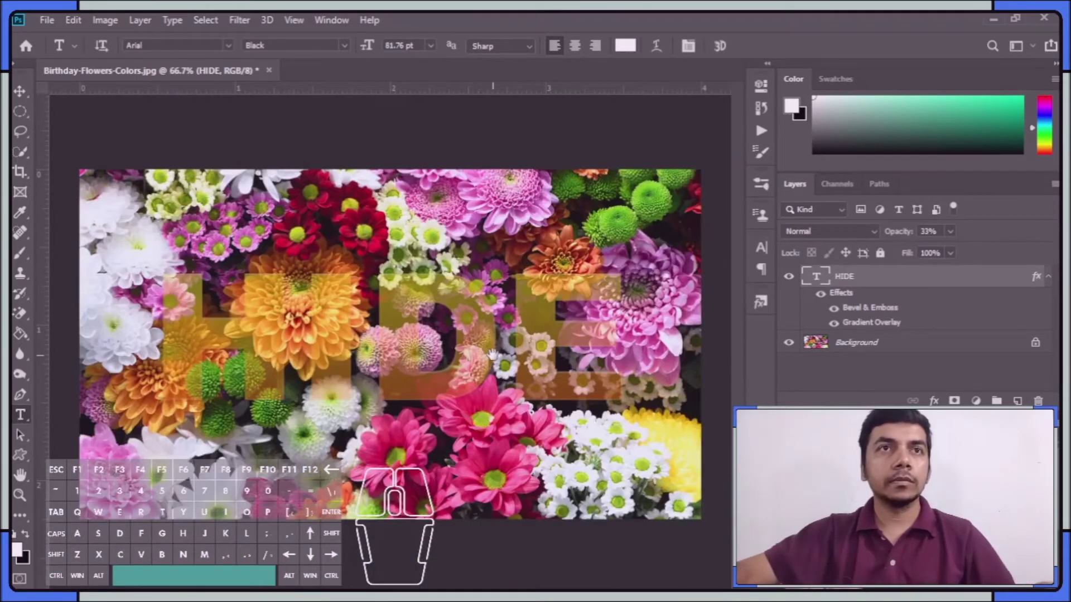
# - Scale the HIDE text proportionally to 94.02% and reposition it at X 600 px, Y 351.95 px
pyautogui.click(20, 91)
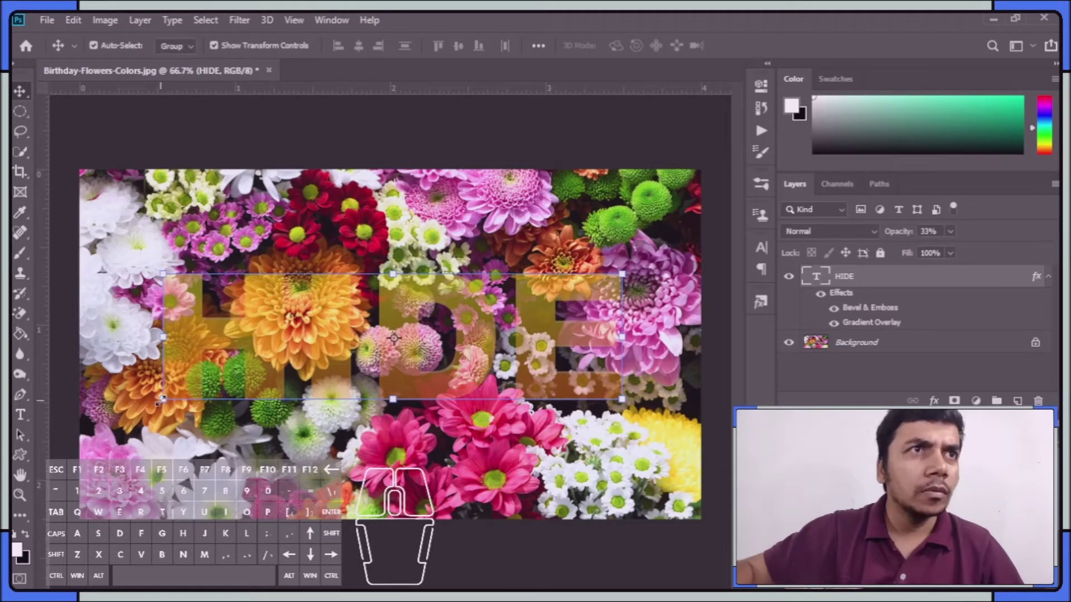
pyautogui.rightClick(173, 395)
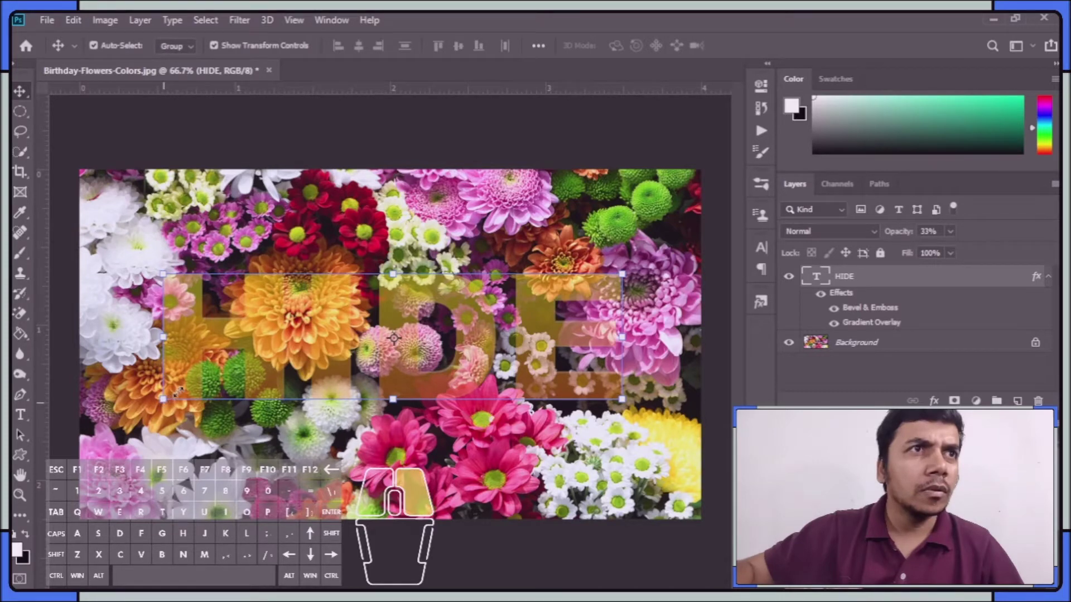
pyautogui.click(166, 402)
pyautogui.moveTo(166, 402)
pyautogui.mouseDown()
pyautogui.moveTo(189, 384)
pyautogui.moveTo(181, 401)
pyautogui.mouseUp()
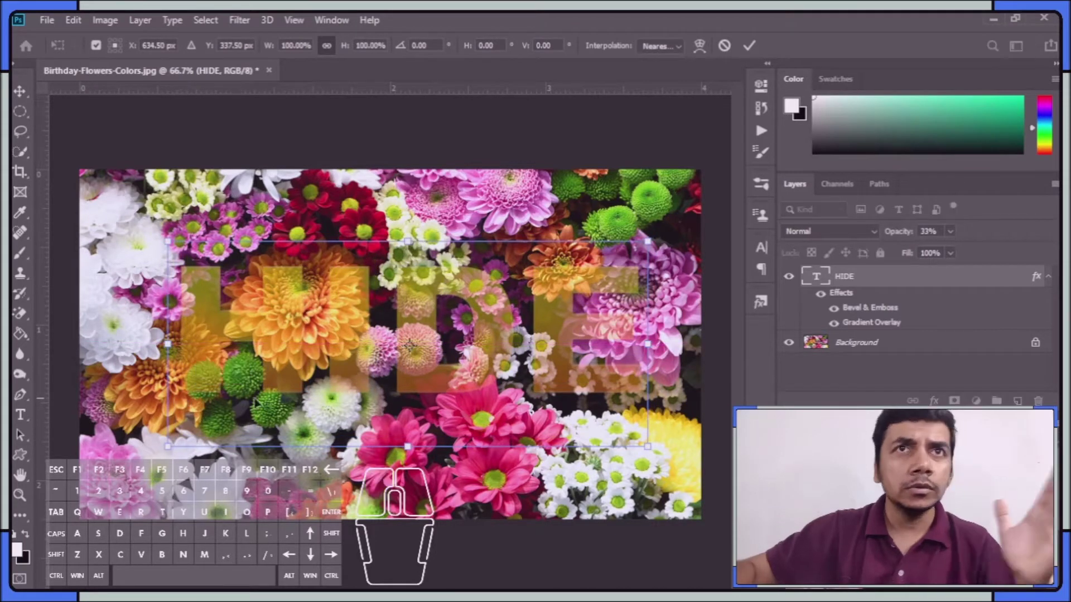
pyautogui.moveTo(647, 445); pyautogui.dragTo(618, 433)
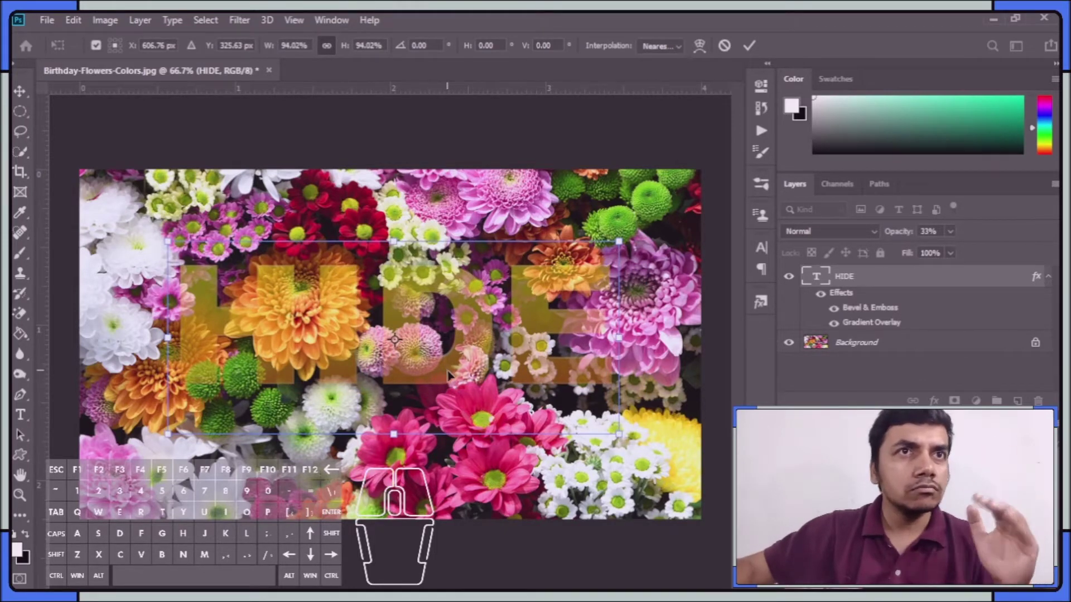
pyautogui.moveTo(448, 374); pyautogui.dragTo(450, 389)
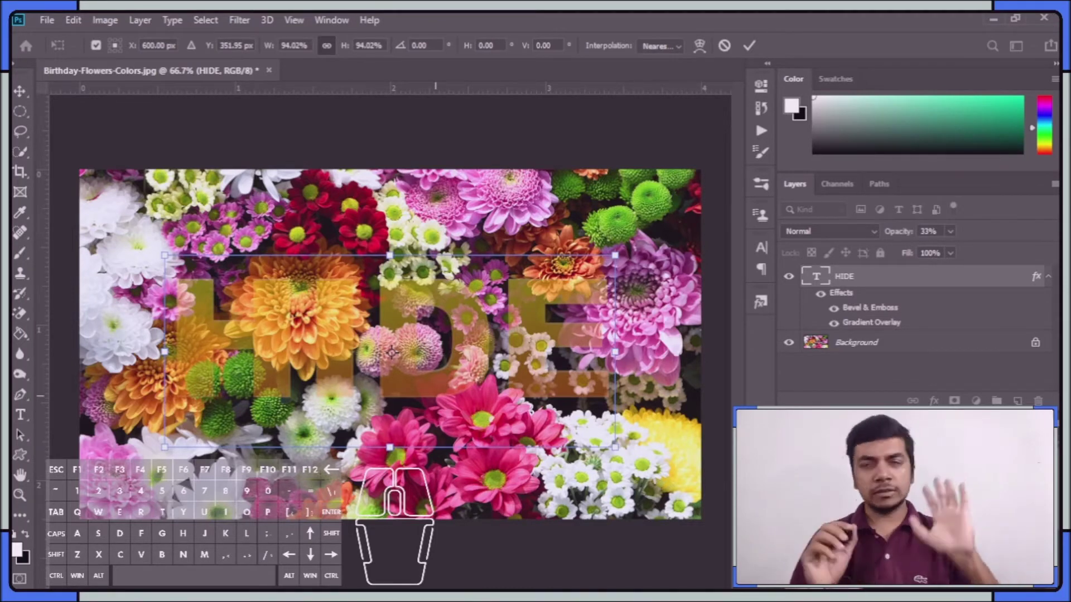
# - Trace the upper and outer petals of the pink flower overlapping the H's upper-left corner with the Pen tool in Shape mode
pyautogui.hotkey('ctrl', '+')
pyautogui.hotkey('ctrl', '+')
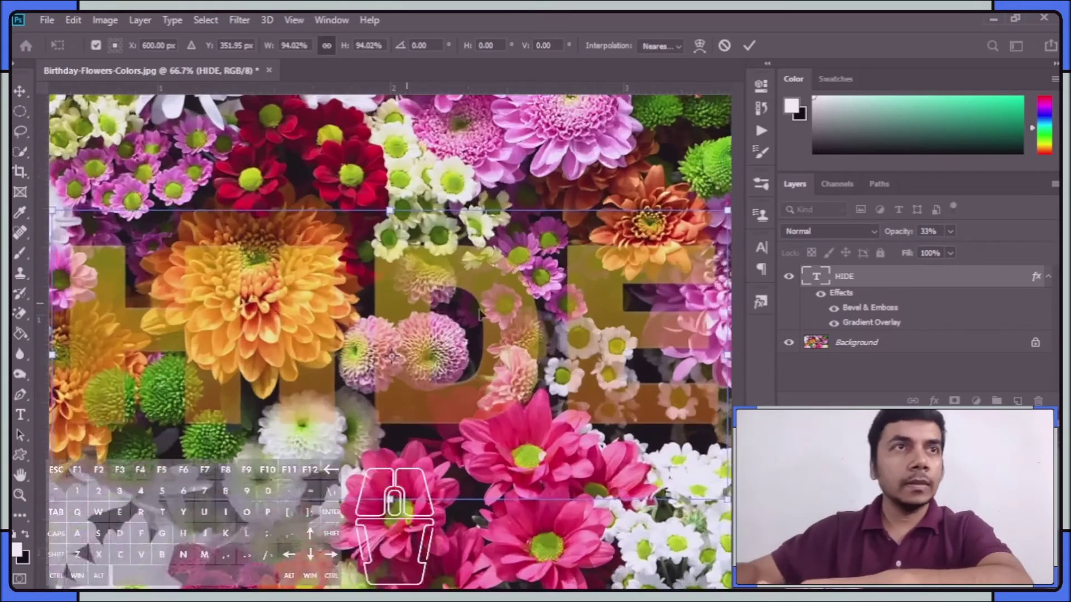
pyautogui.moveTo(231, 271); pyautogui.dragTo(385, 194)
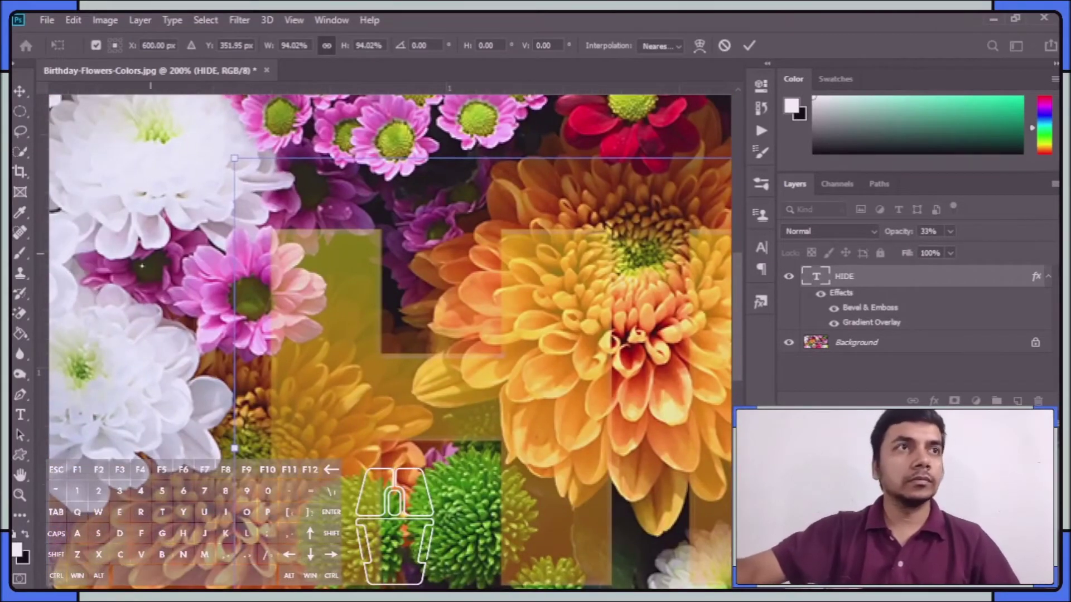
pyautogui.press('p')
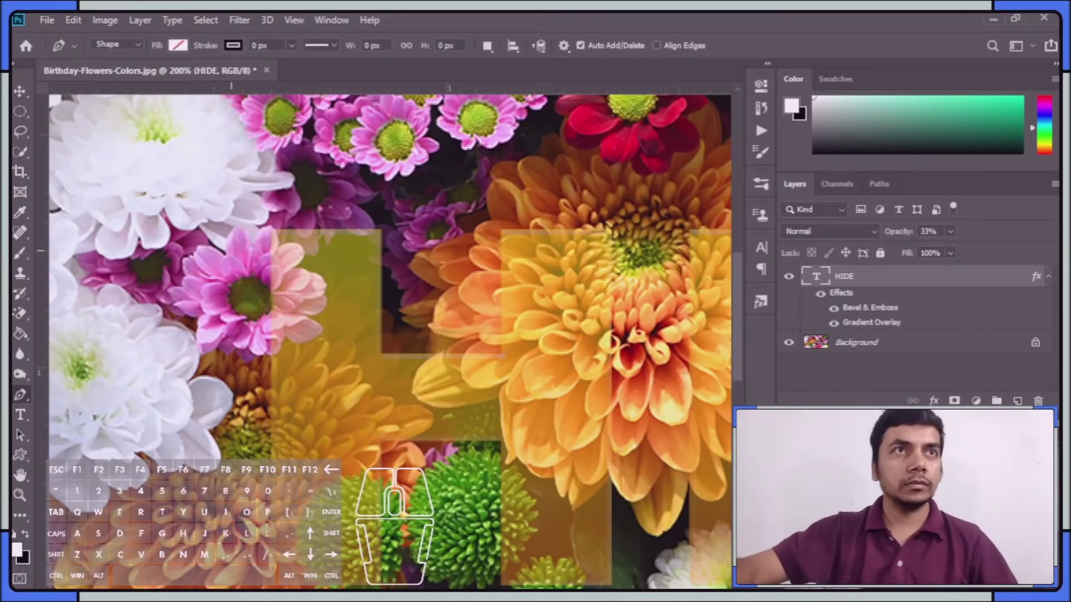
pyautogui.hotkey('ctrl', '+')
pyautogui.moveTo(239, 211); pyautogui.dragTo(317, 270)
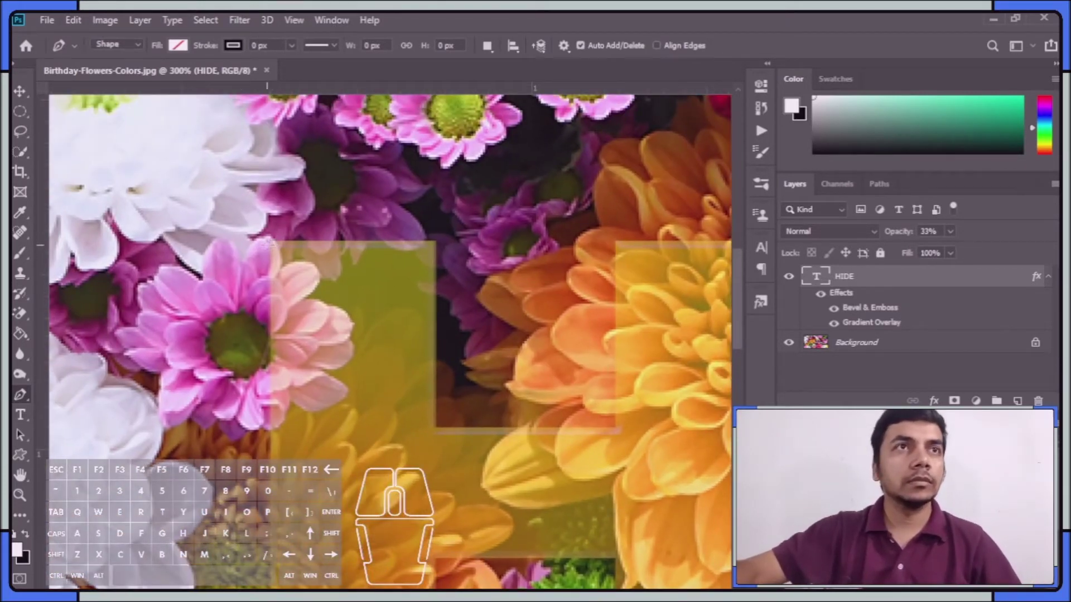
pyautogui.hotkey('ctrl', '+')
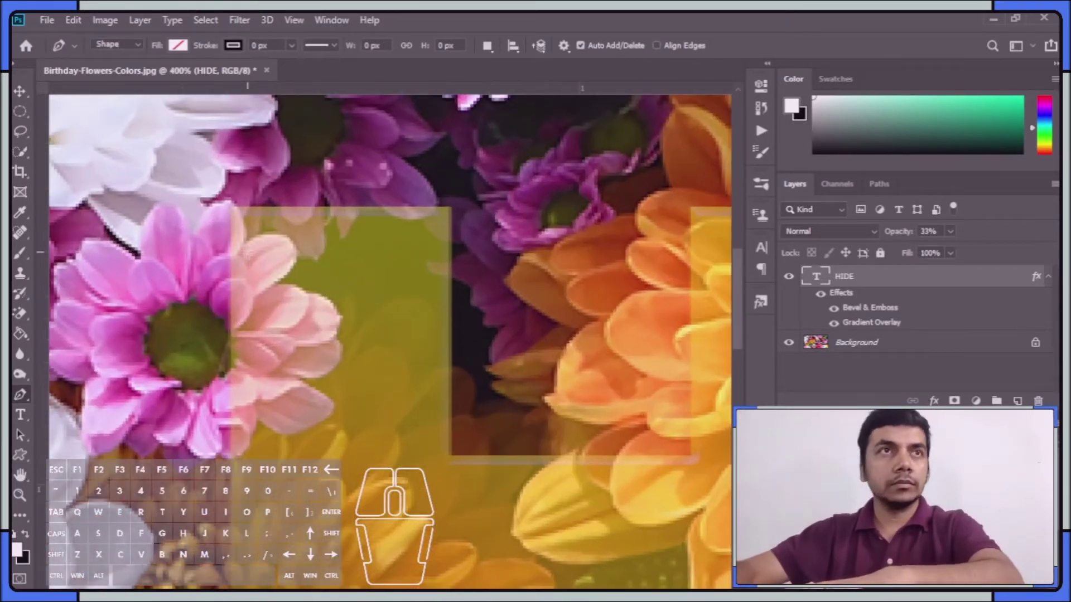
pyautogui.moveTo(217, 233); pyautogui.dragTo(264, 264)
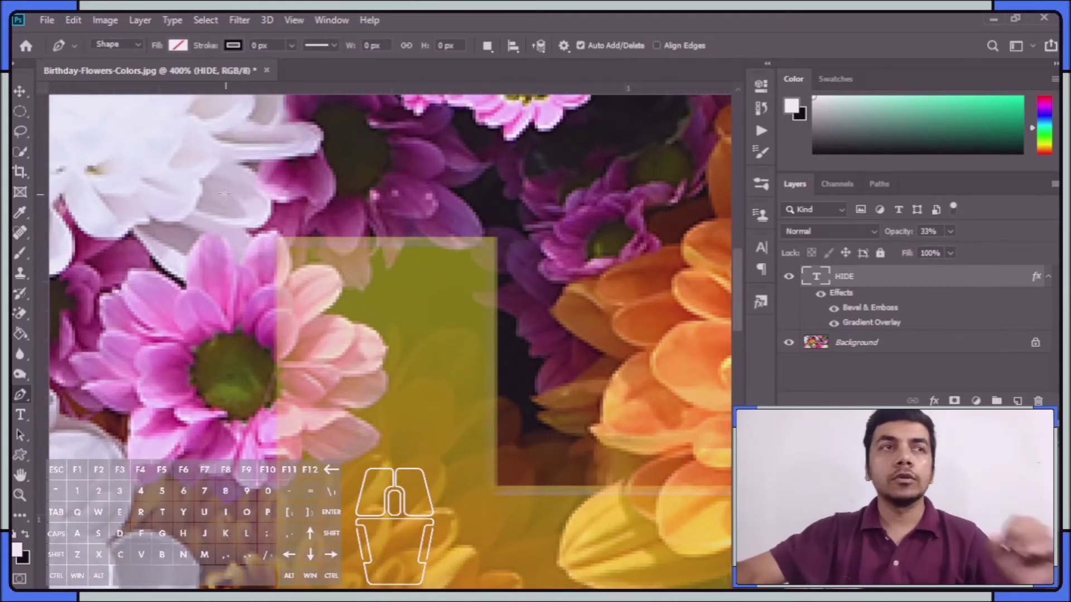
pyautogui.click(267, 230)
pyautogui.click(282, 236)
pyautogui.click(290, 252)
pyautogui.click(292, 271)
pyautogui.click(305, 265)
pyautogui.click(323, 265)
pyautogui.press('super')
pyautogui.click(335, 268)
pyautogui.click(345, 284)
pyautogui.click(323, 310)
pyautogui.click(339, 315)
pyautogui.click(362, 325)
pyautogui.click(376, 330)
pyautogui.click(388, 345)
pyautogui.click(385, 370)
pyautogui.click(389, 386)
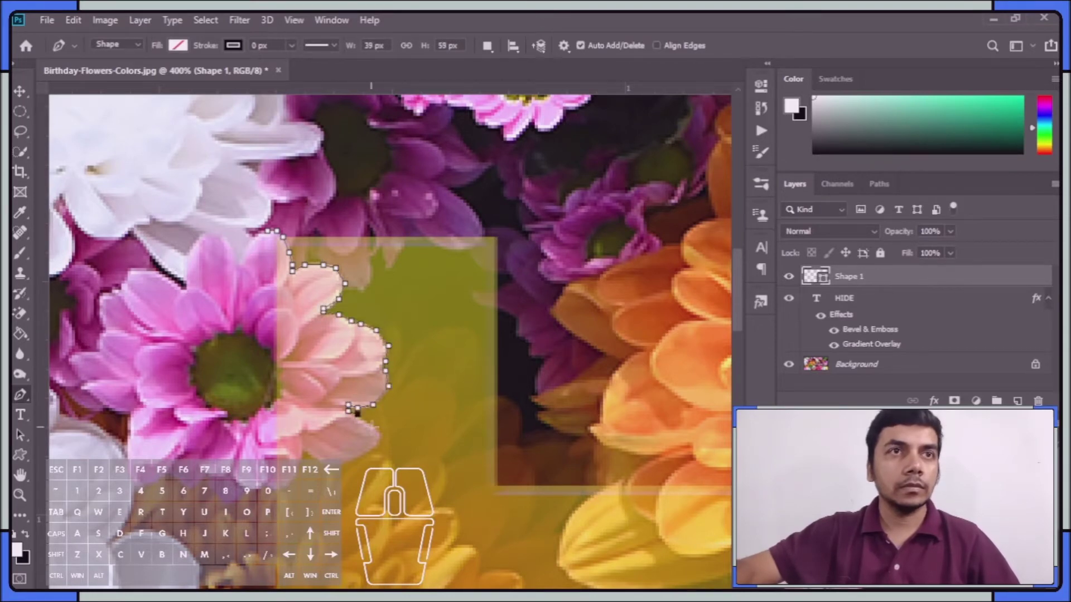
# - Continue the pink flower's outline around its lower petals and close the path along the H's left edge
pyautogui.scroll(5, 374, 406)
pyautogui.moveTo(378, 419); pyautogui.dragTo(358, 429)
pyautogui.moveTo(416, 374)
pyautogui.mouseDown()
pyautogui.moveTo(426, 371)
pyautogui.moveTo(416, 366)
pyautogui.mouseUp()
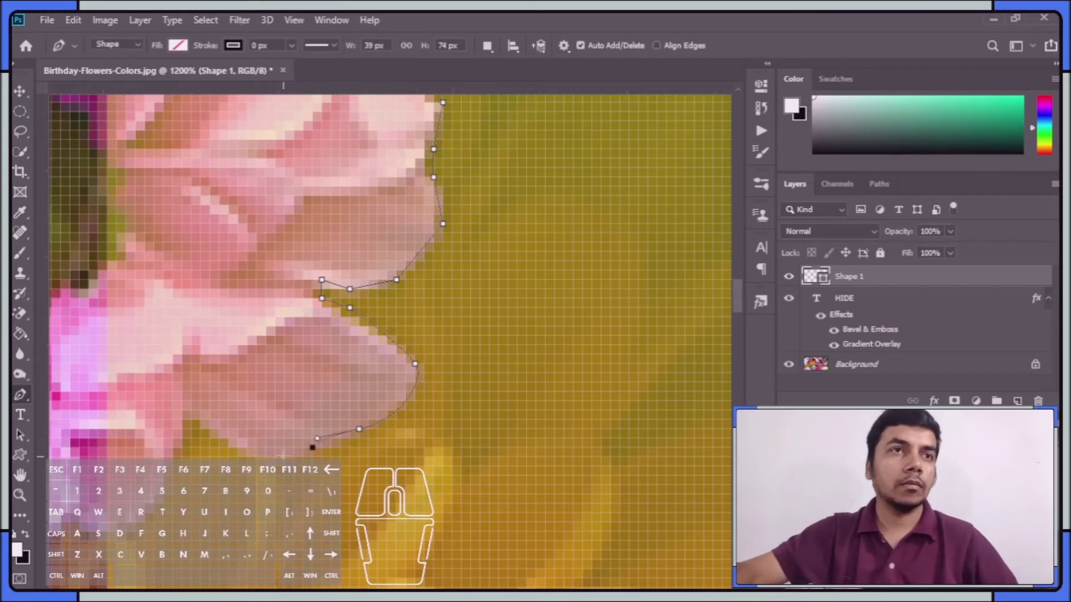
pyautogui.click(274, 456)
pyautogui.scroll(-3, 228, 447)
pyautogui.click(282, 335)
pyautogui.click(280, 358)
pyautogui.moveTo(353, 268); pyautogui.dragTo(384, 435)
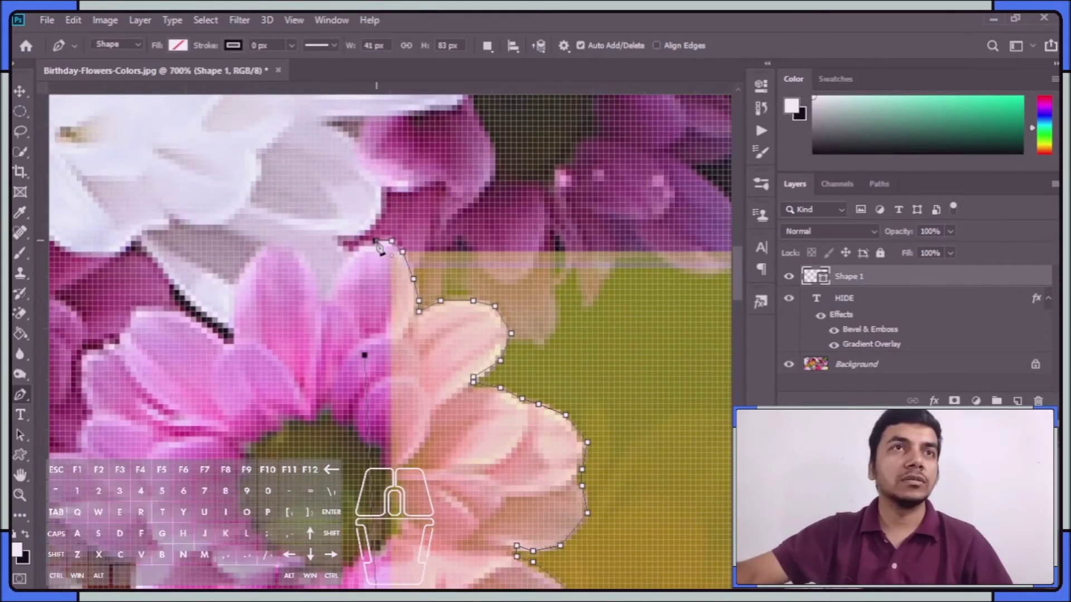
# - Start a second pen outline on the yellow petal crossing the H's crossbar and undo its last three anchor points
pyautogui.scroll(-3, 385, 435)
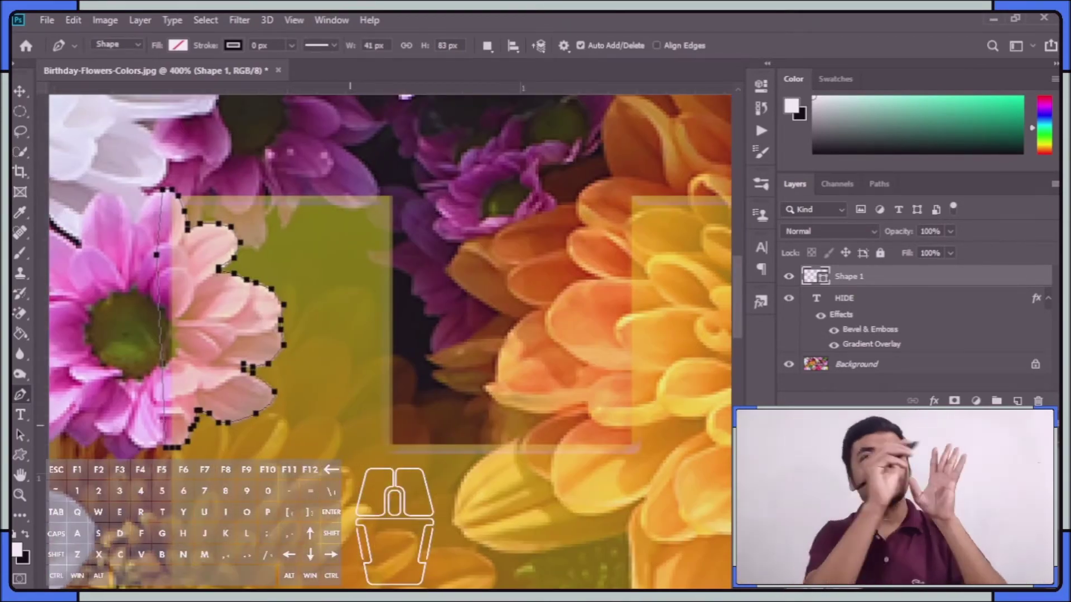
pyautogui.scroll(-3, 221, 318)
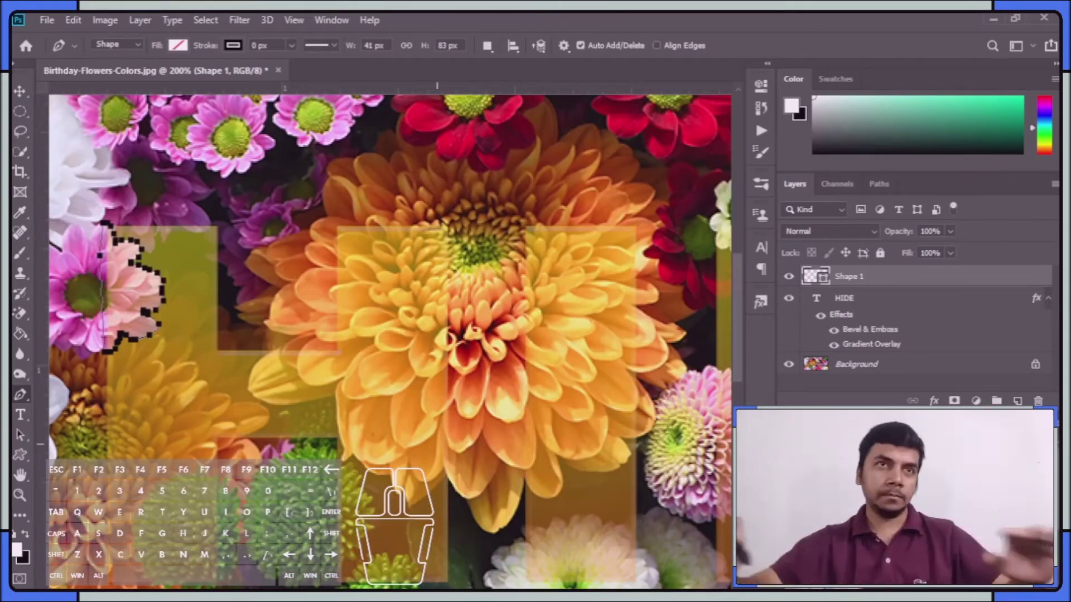
pyautogui.scroll(4, 262, 362)
pyautogui.click(318, 308)
pyautogui.click(303, 316)
pyautogui.click(284, 327)
pyautogui.click(268, 338)
pyautogui.click(256, 358)
pyautogui.click(245, 389)
pyautogui.click(245, 409)
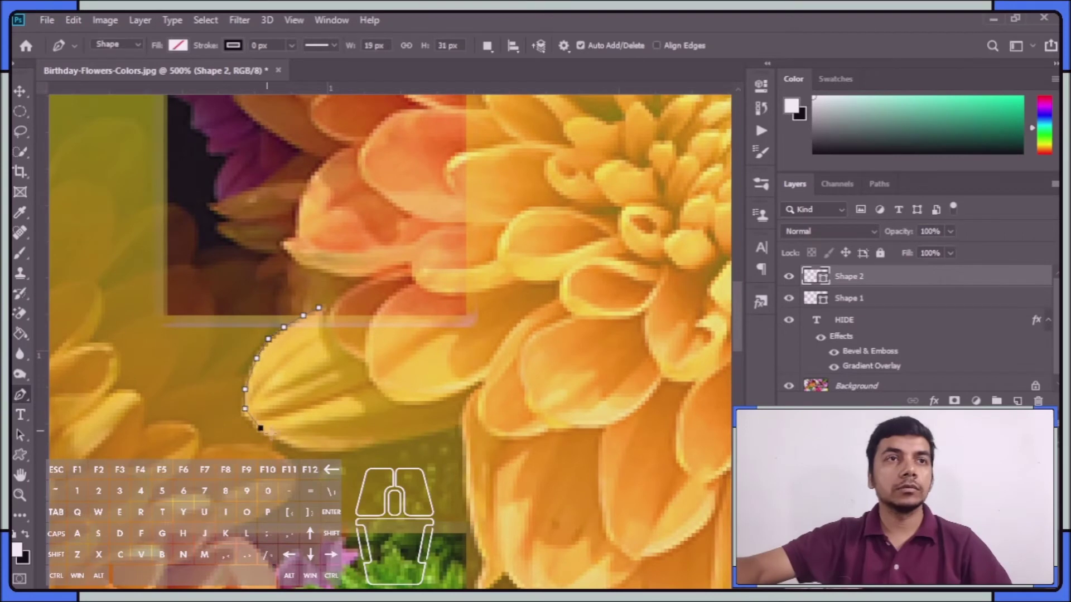
pyautogui.hotkey('ctrl', 'z')
pyautogui.hotkey('ctrl', 'z')
pyautogui.hotkey('ctrl', 'z')
pyautogui.scroll(1, 160, 270)
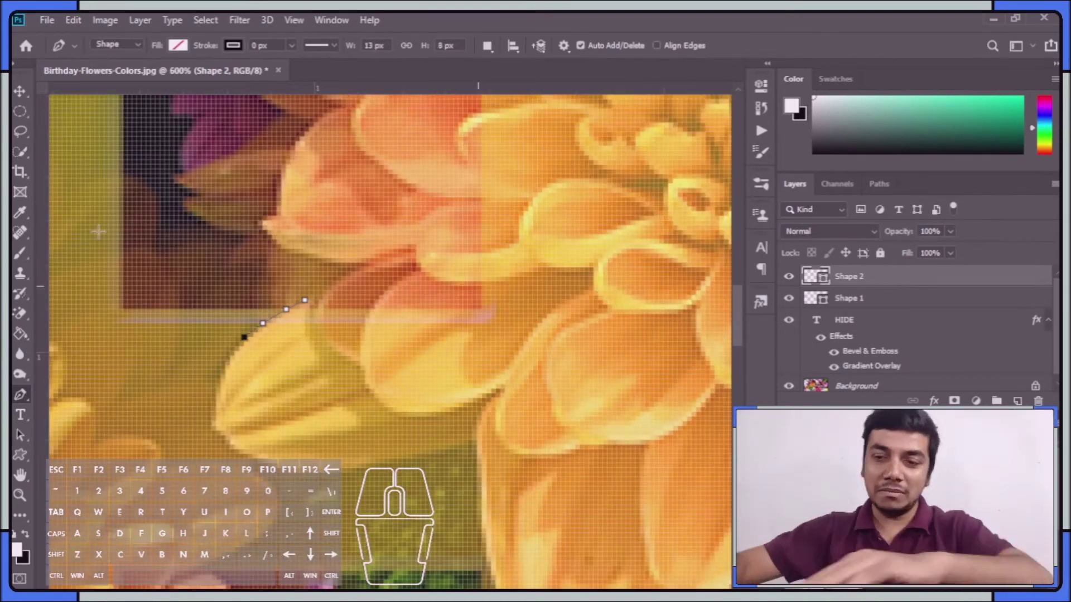
# - Continue the second pen outline around the yellow petal and along its lower edge toward the large orange flower
pyautogui.scroll(4, 175, 424)
pyautogui.click(295, 326)
pyautogui.click(286, 438)
pyautogui.scroll(-3, 478, 502)
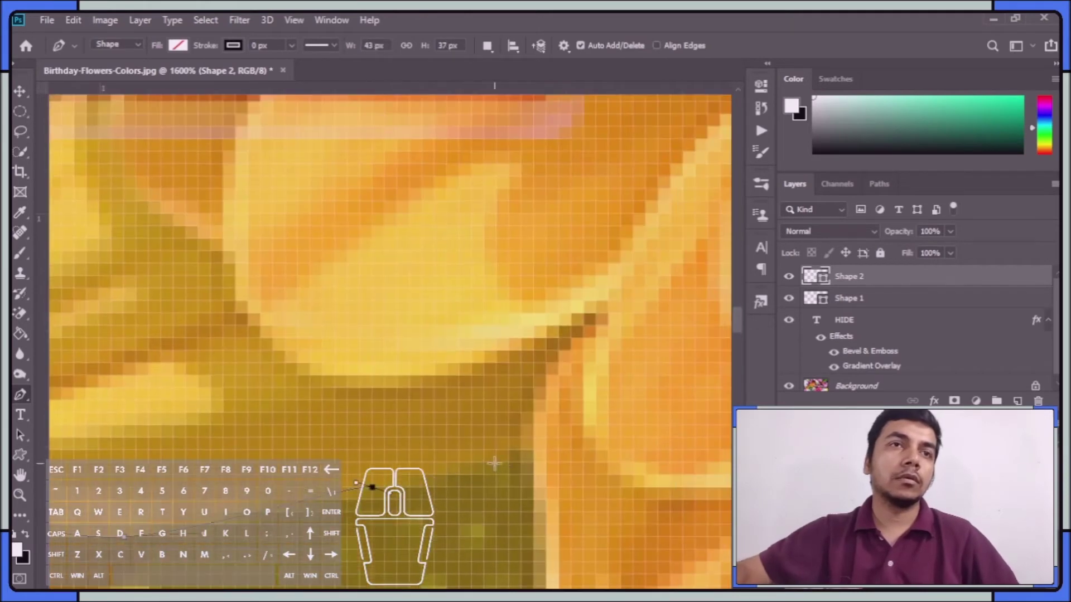
pyautogui.click(520, 450)
pyautogui.scroll(-1, 483, 435)
pyautogui.click(482, 434)
pyautogui.scroll(-1, 413, 376)
# - Outline the remaining flowers and petals that overlap the HIDE letters with the Pen tool as separate shapes
pyautogui.click(396, 352)
pyautogui.click(390, 391)
pyautogui.click(433, 385)
pyautogui.moveTo(433, 384); pyautogui.dragTo(352, 328)
pyautogui.click(494, 416)
pyautogui.click(473, 425)
pyautogui.moveTo(494, 416); pyautogui.dragTo(405, 368)
pyautogui.click(436, 405)
pyautogui.click(569, 295)
pyautogui.scroll(-2, 569, 294)
pyautogui.click(471, 356)
pyautogui.scroll(1, 455, 354)
pyautogui.click(435, 350)
pyautogui.click(454, 167)
pyautogui.scroll(-3, 440, 239)
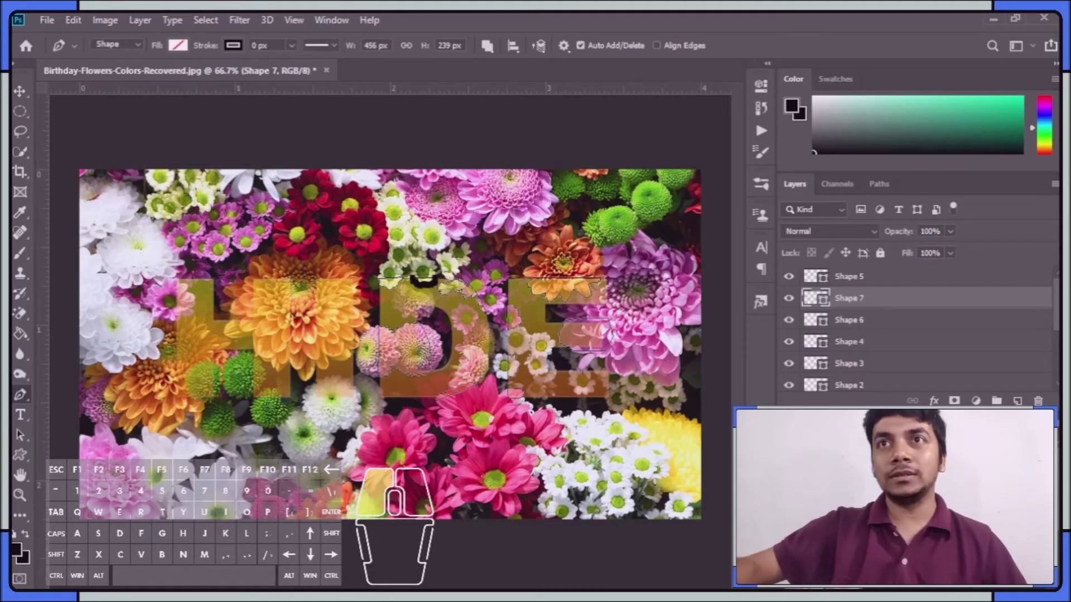
# - Select all the traced flower shape layers above the HIDE text and merge them into one shape layer
pyautogui.scroll(-3, 920, 329)
pyautogui.scroll(1, 1003, 330)
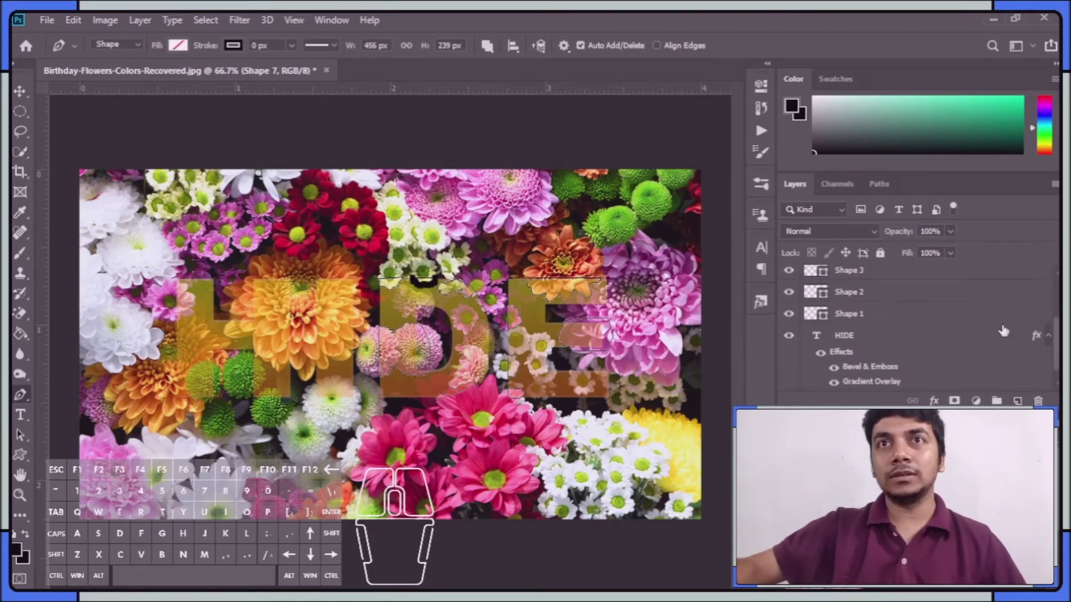
pyautogui.click(920, 315)
pyautogui.scroll(4, 920, 329)
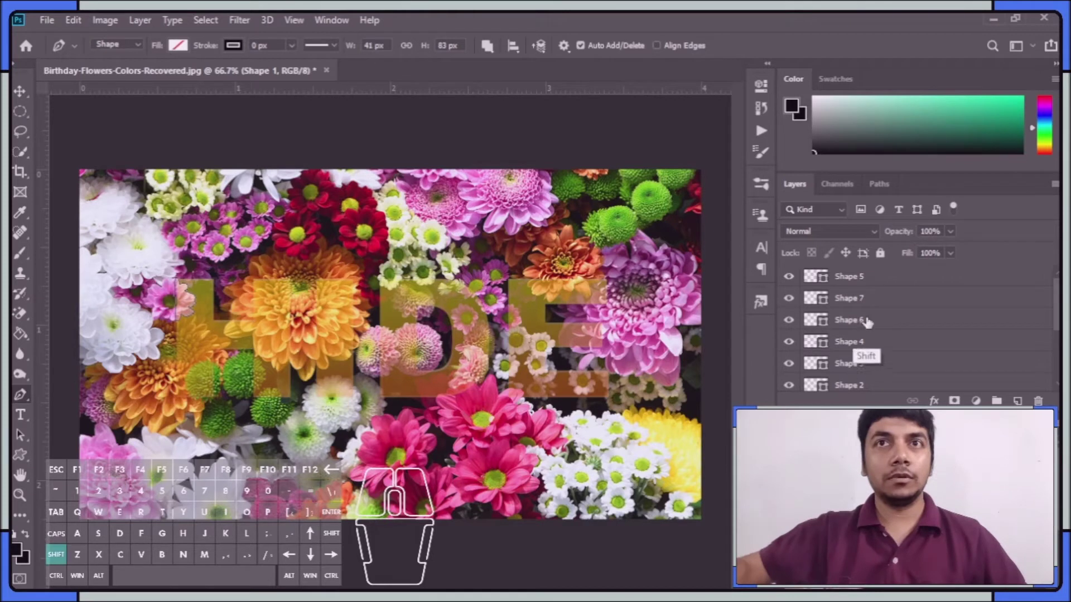
pyautogui.keyDown('shift'); pyautogui.click(882, 279); pyautogui.keyUp('shift')
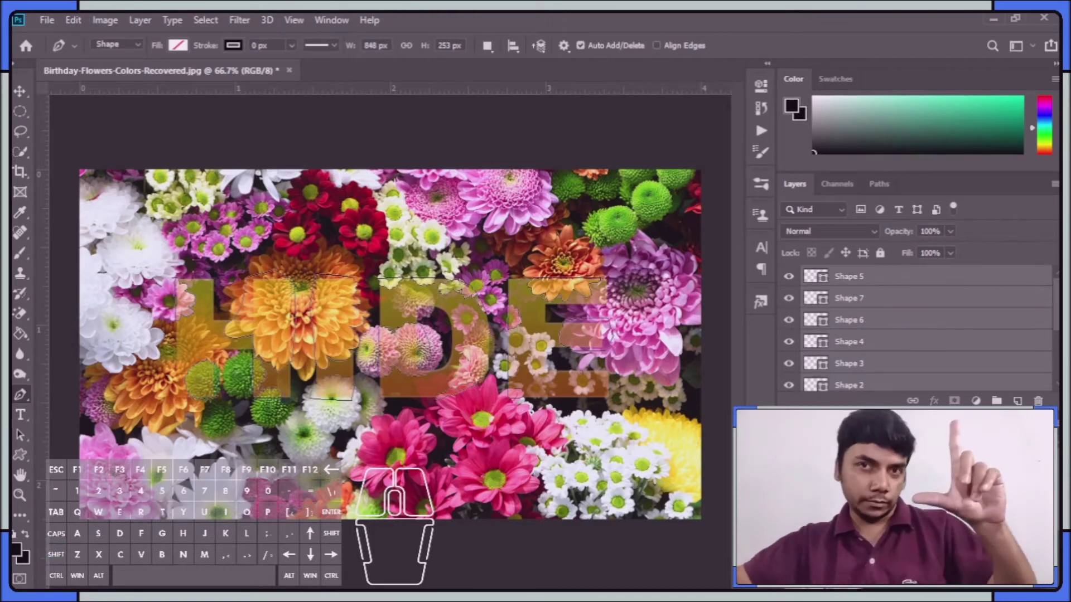
pyautogui.rightClick(895, 288)
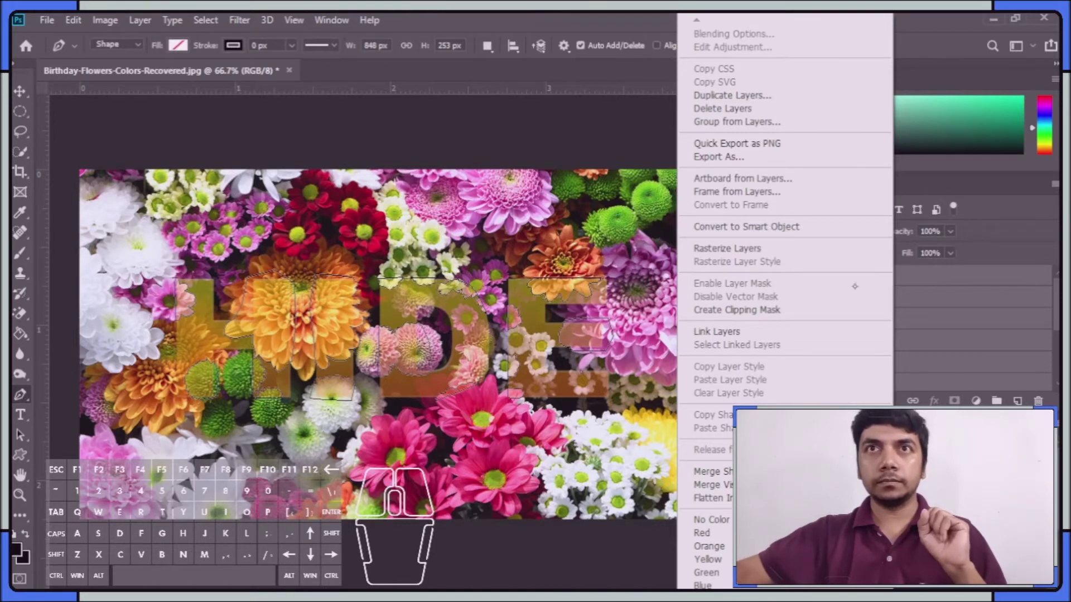
pyautogui.click(792, 303)
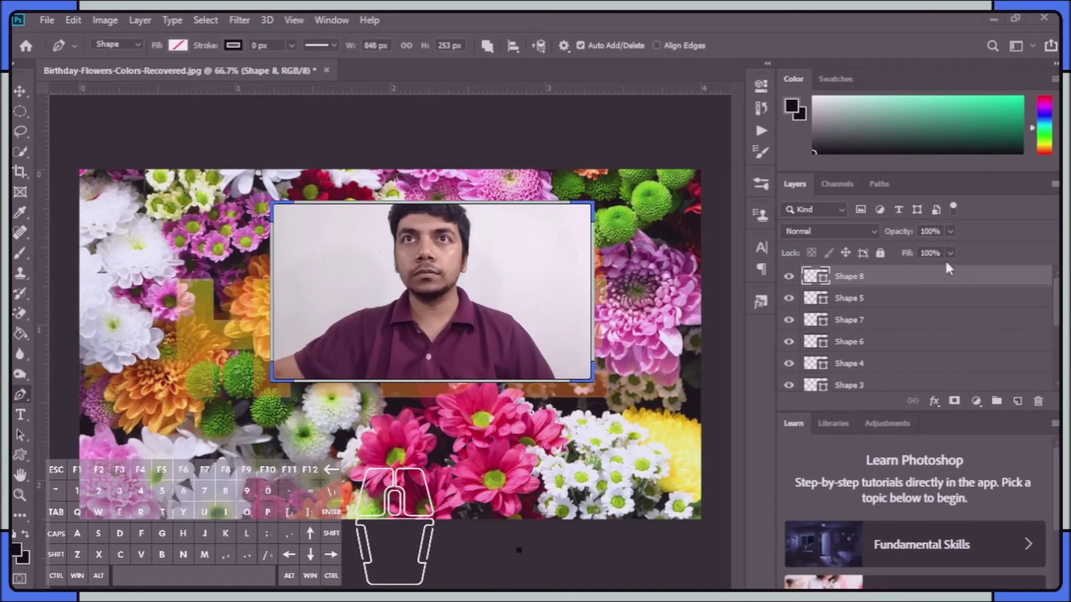
pyautogui.scroll(-3, 946, 278)
pyautogui.keyDown('shift'); pyautogui.click(890, 348); pyautogui.keyUp('shift')
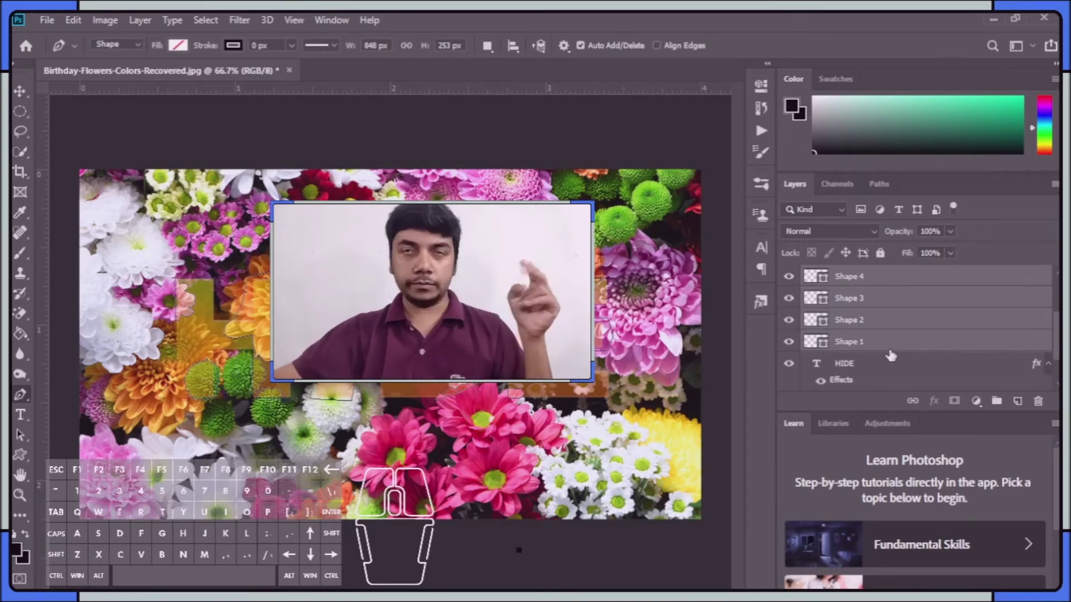
pyautogui.rightClick(891, 341)
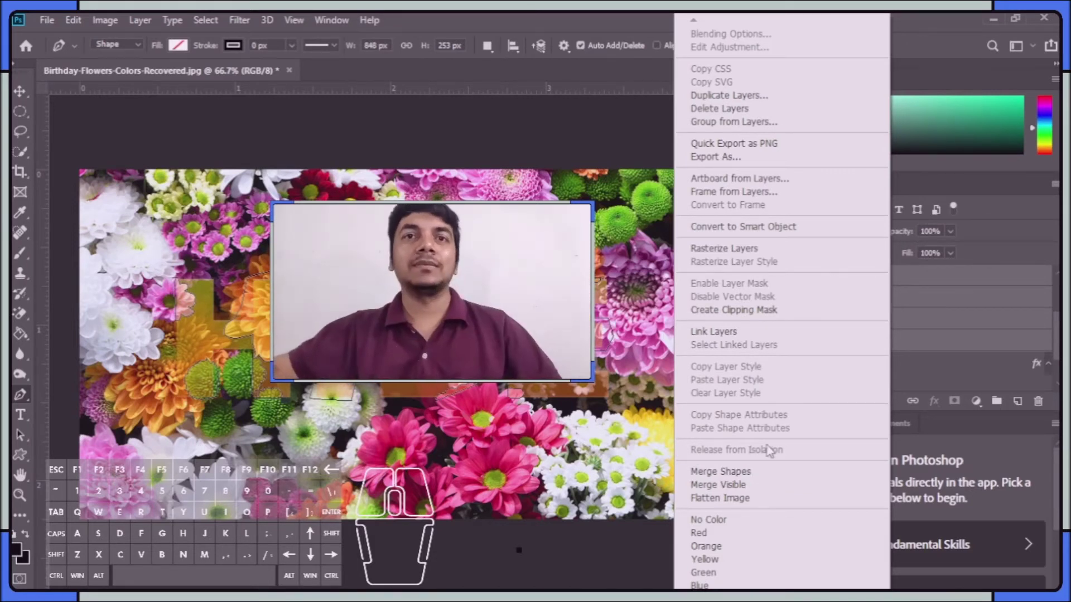
pyautogui.click(808, 473)
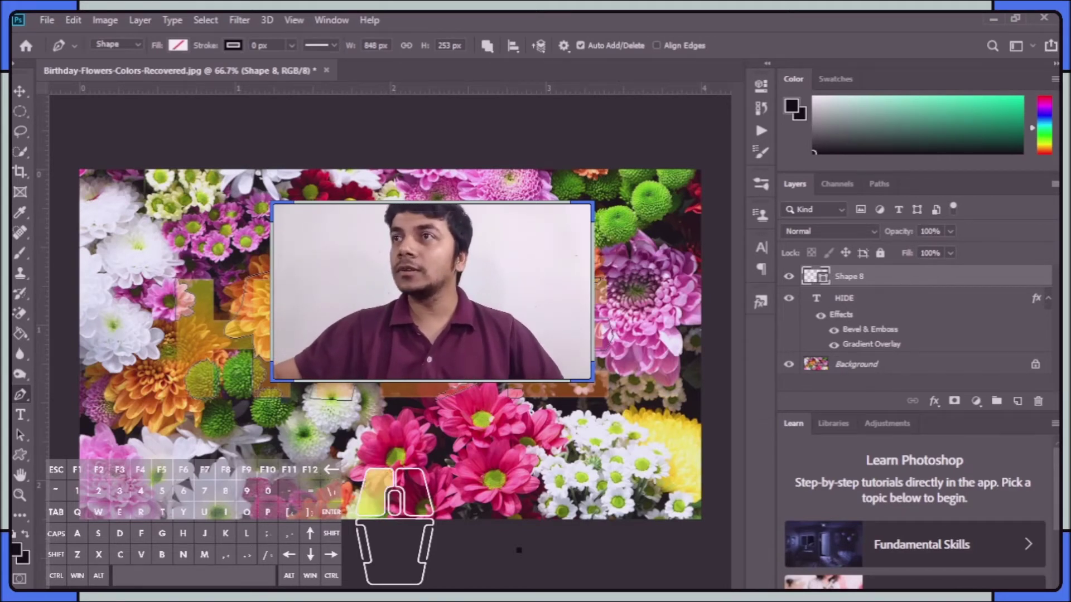
# - Make a new anti-aliased selection from the merged flower path with a 2-pixel feather radius
pyautogui.press('ctrl')
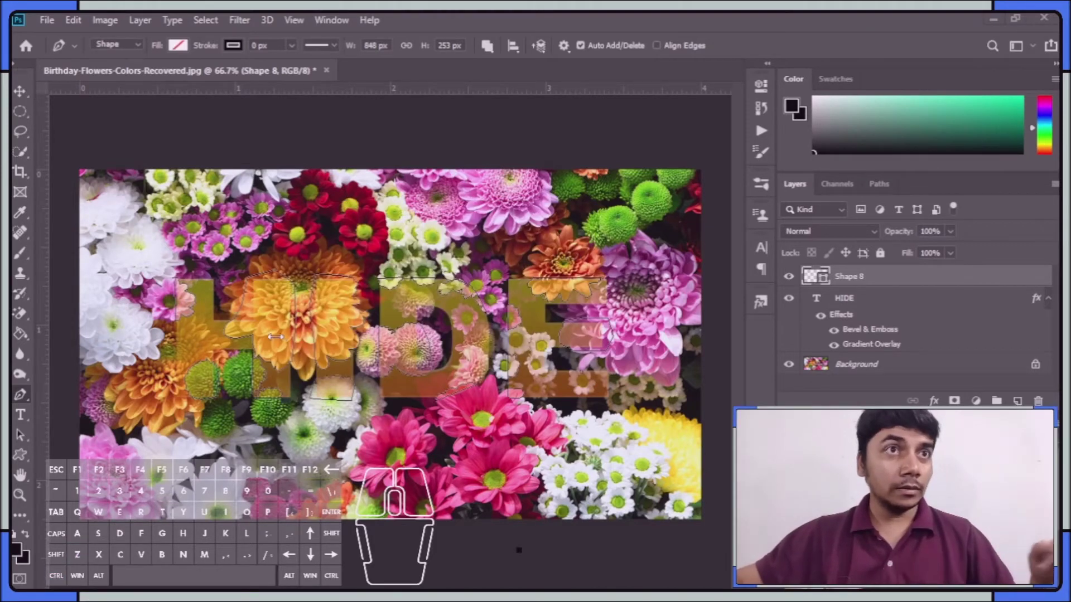
pyautogui.rightClick(22, 397)
pyautogui.click(84, 411)
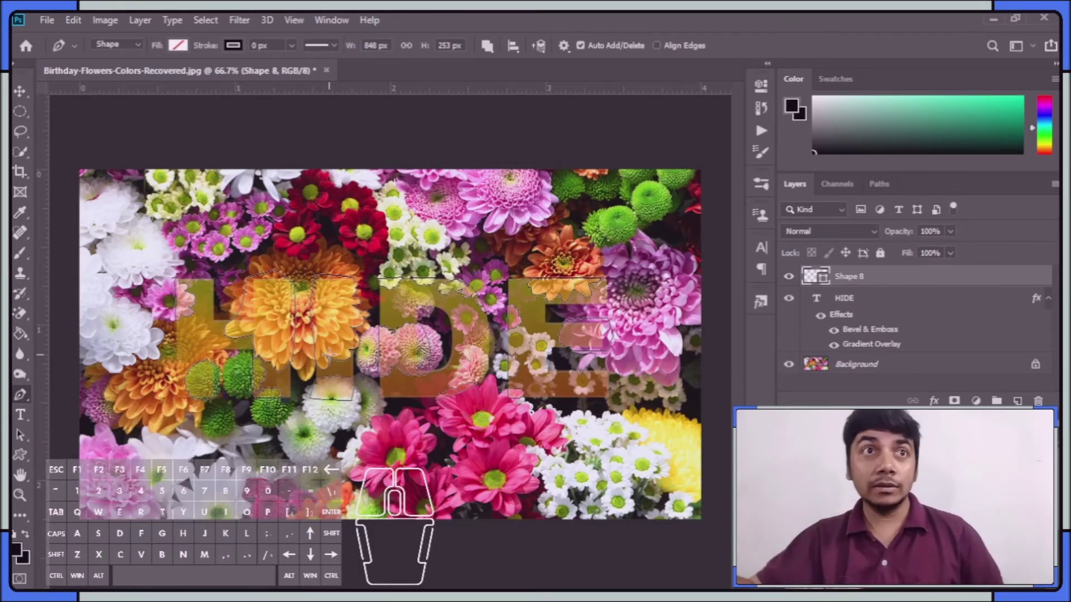
pyautogui.rightClick(331, 361)
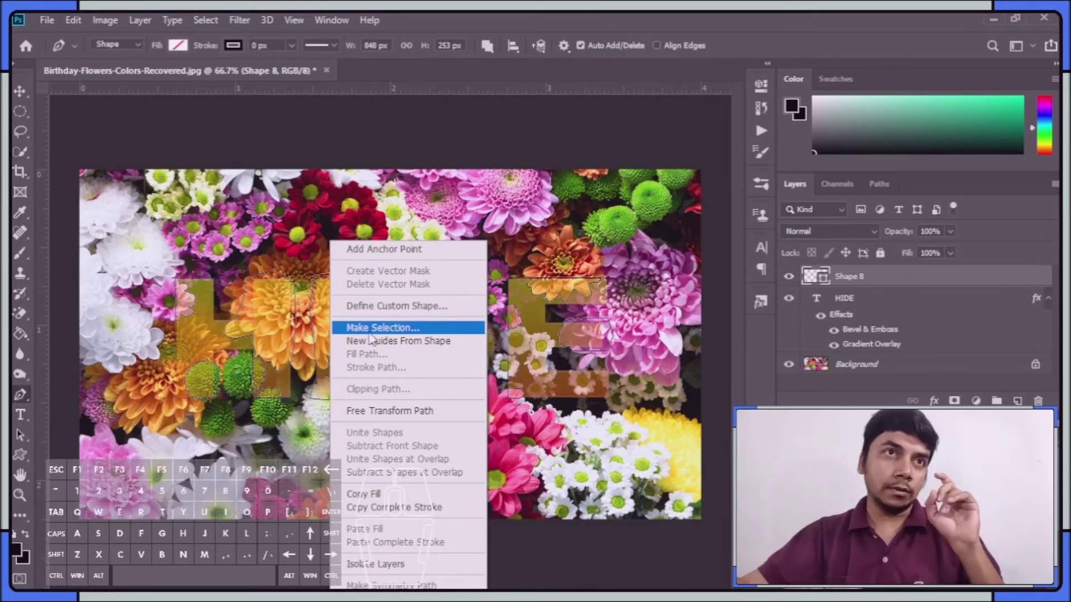
pyautogui.click(369, 332)
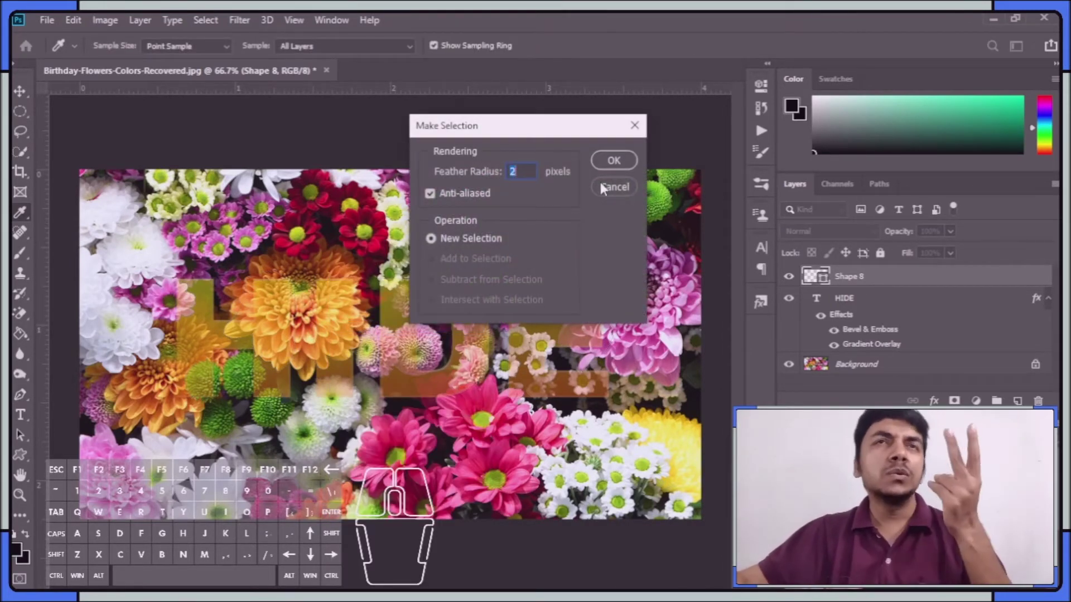
pyautogui.click(610, 160)
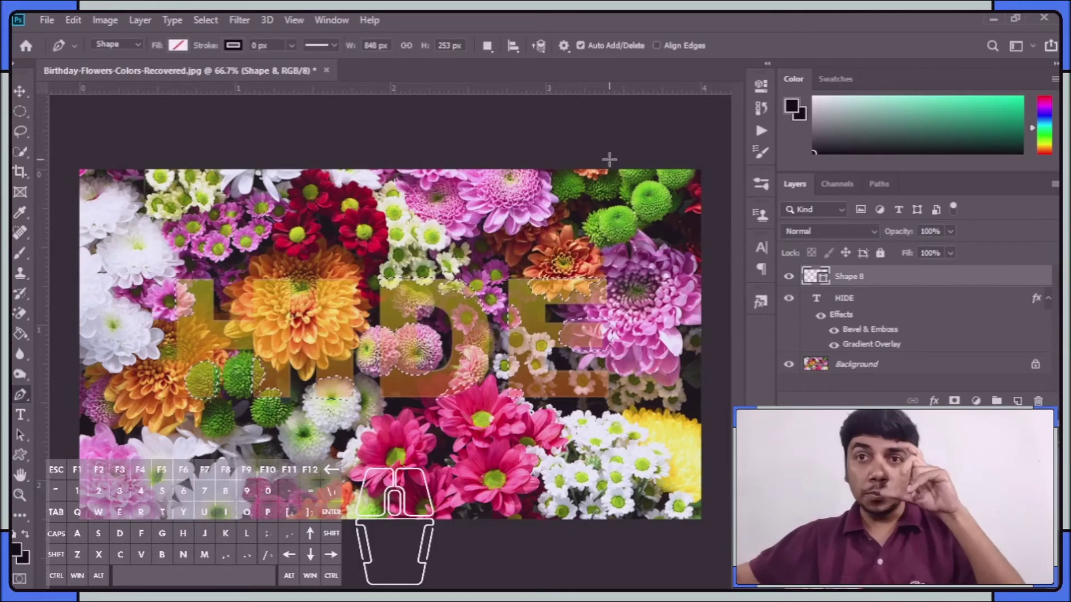
# - Copy the selected flowers from the Background to a new layer above HIDE and place the merged shape layer below the text
pyautogui.click(857, 370)
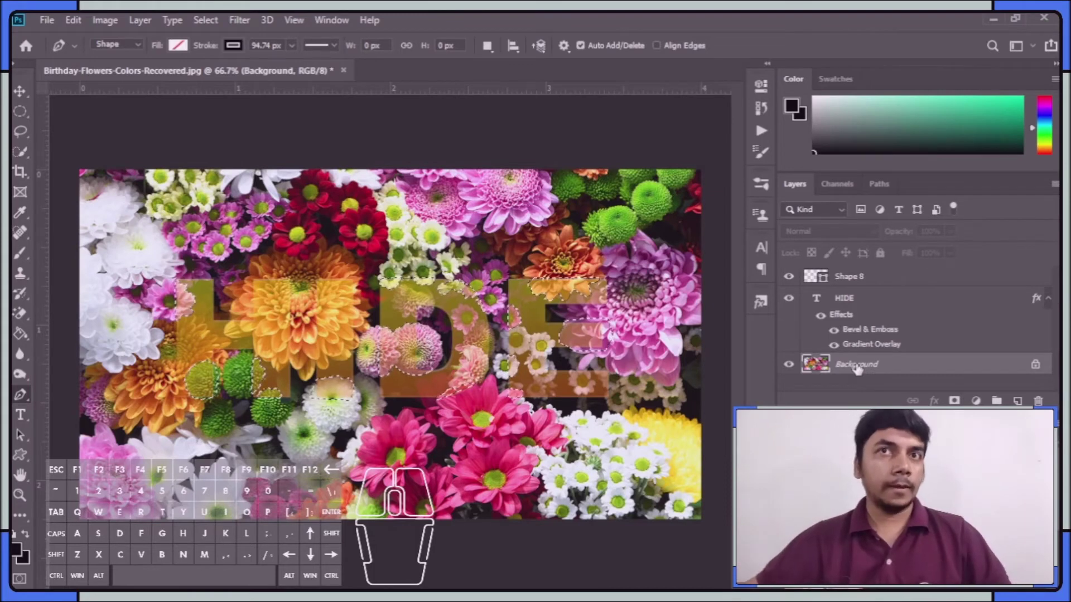
pyautogui.press('ctrl')
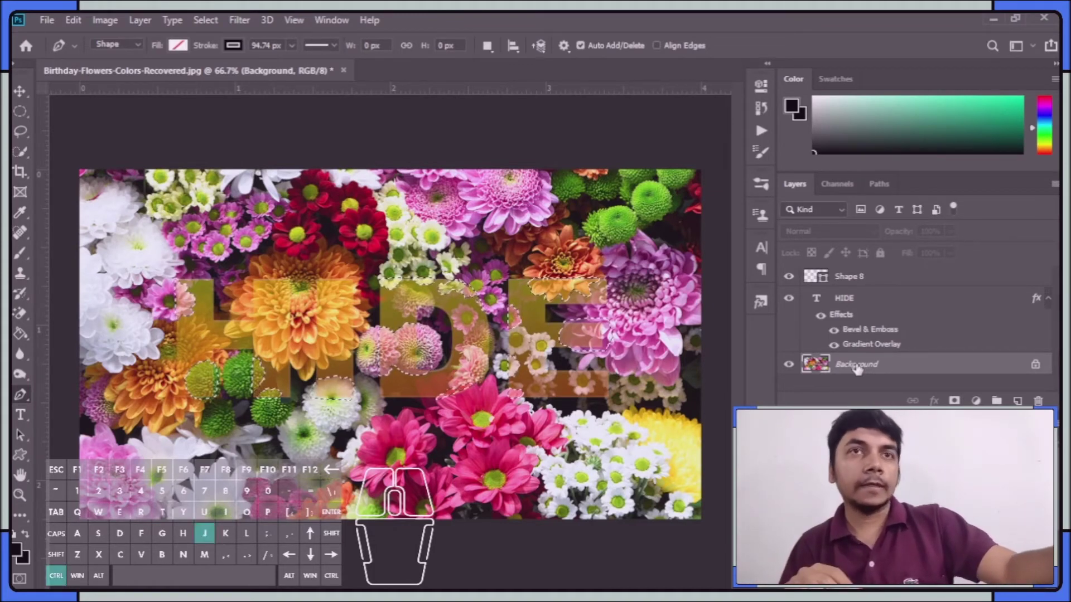
pyautogui.hotkey('ctrl', 'j')
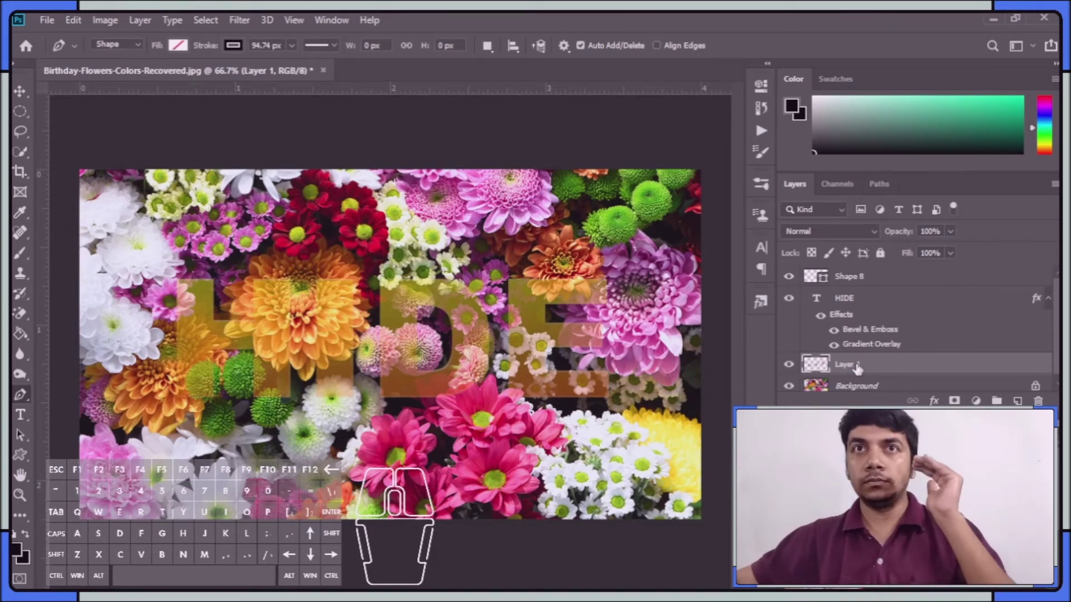
pyautogui.moveTo(857, 370)
pyautogui.mouseDown()
pyautogui.moveTo(850, 275)
pyautogui.moveTo(881, 356)
pyautogui.moveTo(850, 373)
pyautogui.moveTo(864, 355)
pyautogui.mouseUp()
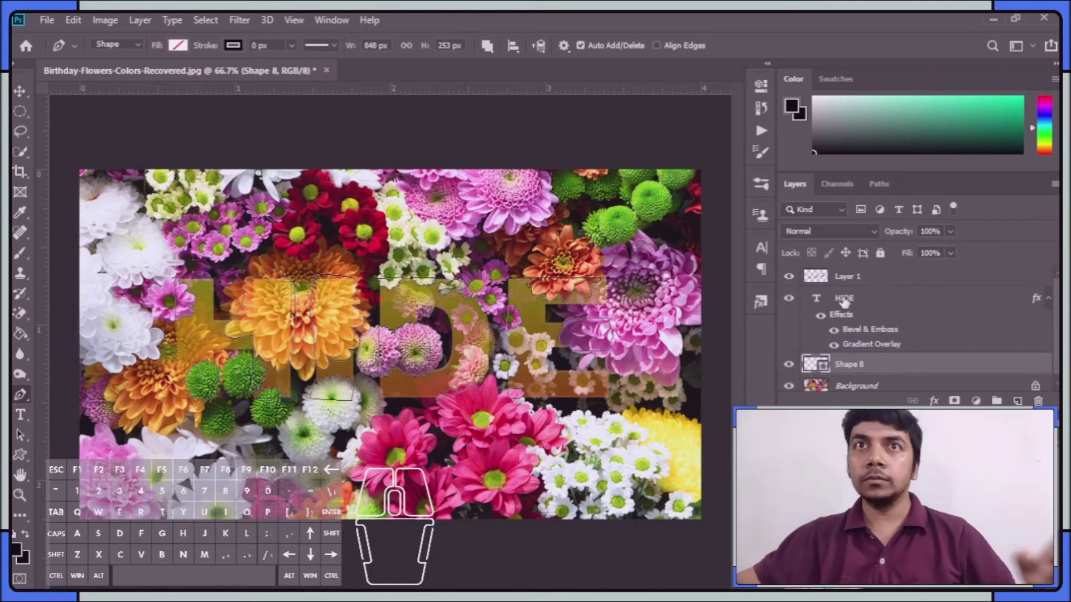
pyautogui.click(851, 279)
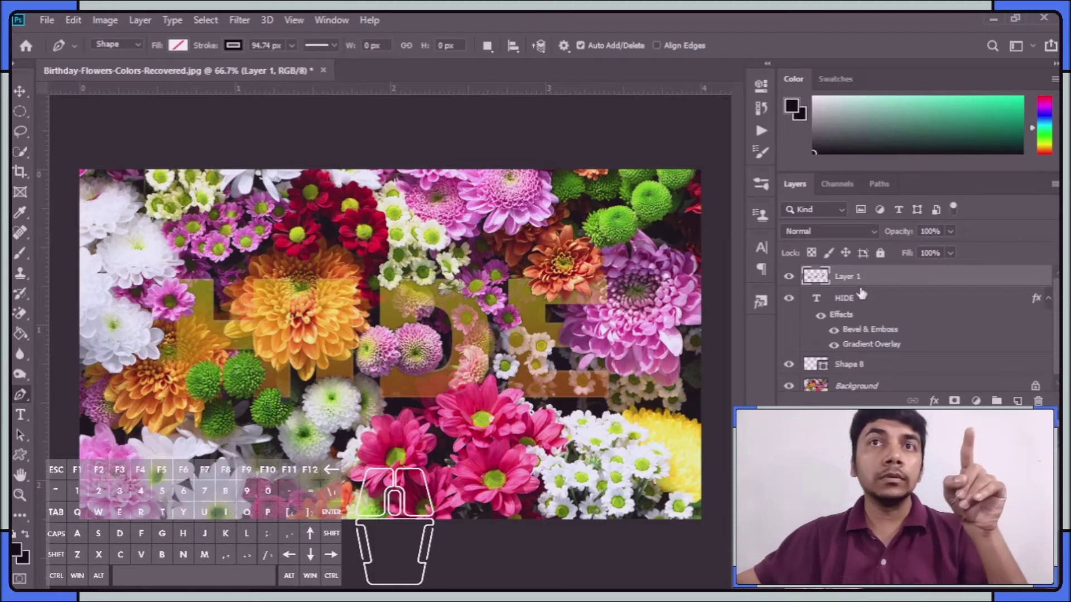
# - Load the HIDE text outline as a selection and use it as a layer mask on Layer 1
pyautogui.click(854, 301)
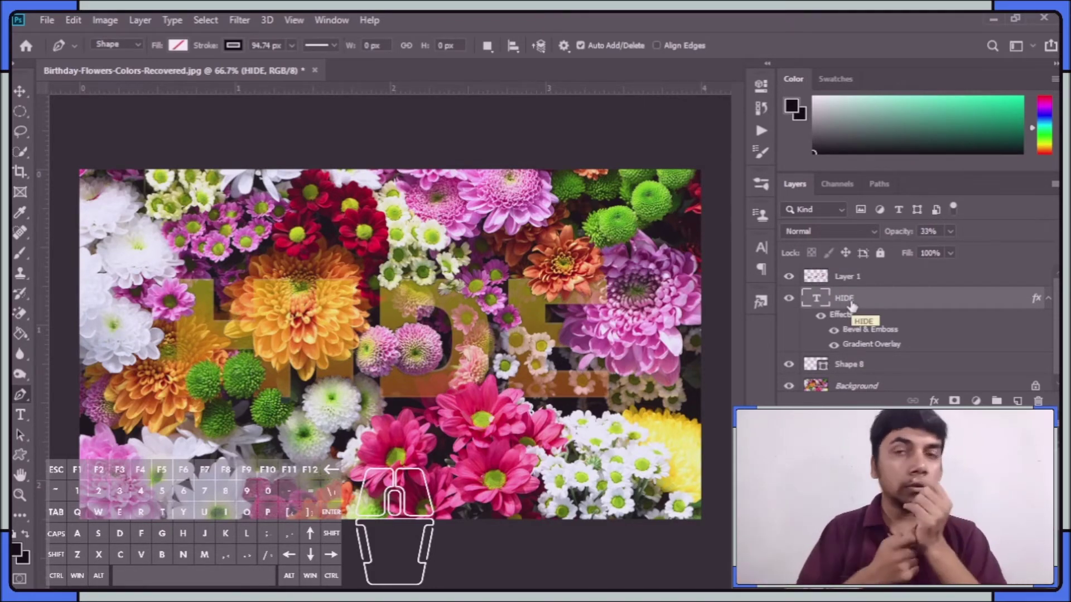
pyautogui.keyDown('ctrl'); pyautogui.click(830, 299); pyautogui.keyUp('ctrl')
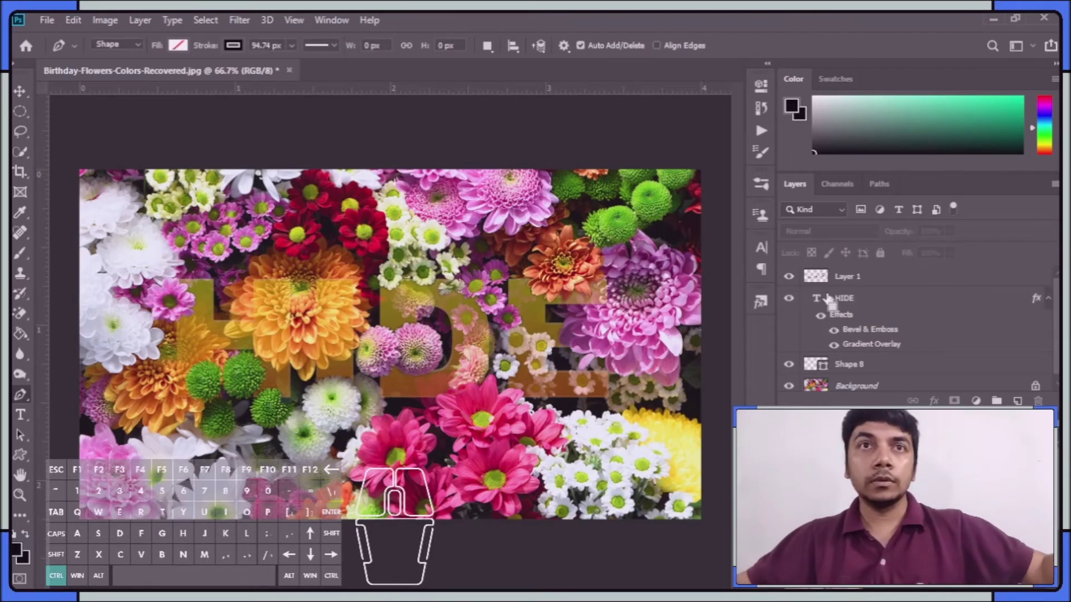
pyautogui.keyDown('ctrl'); pyautogui.click(816, 300); pyautogui.keyUp('ctrl')
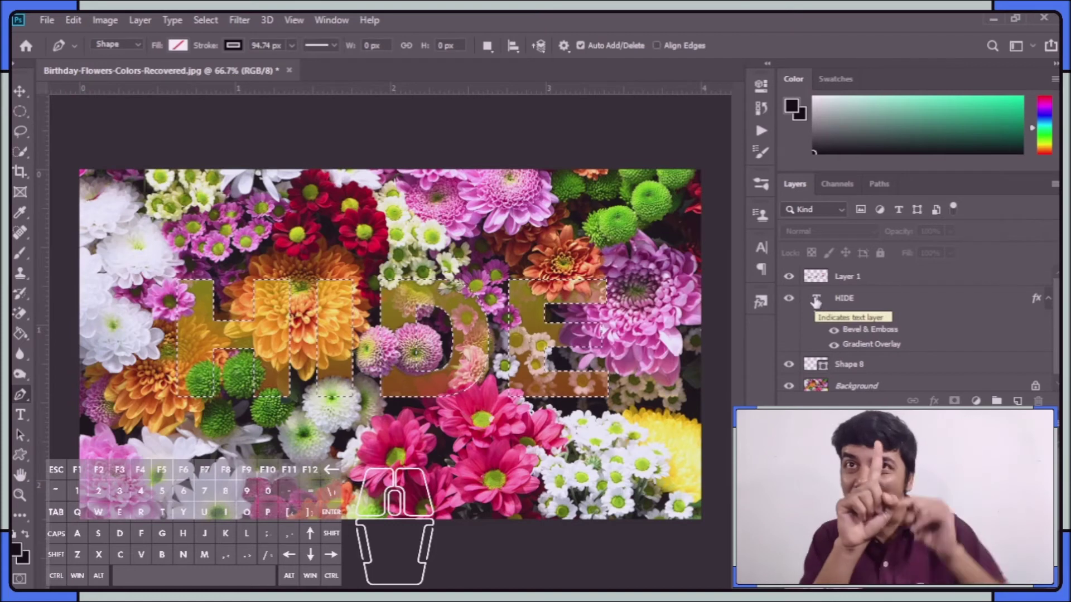
pyautogui.keyDown('ctrl'); pyautogui.click(817, 300); pyautogui.keyUp('ctrl')
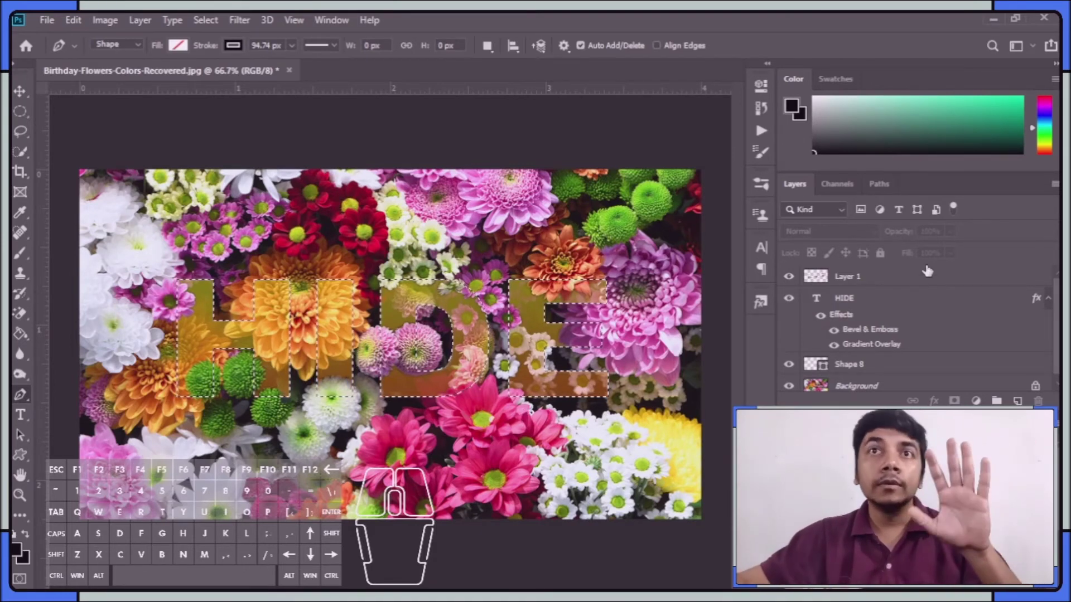
pyautogui.click(899, 278)
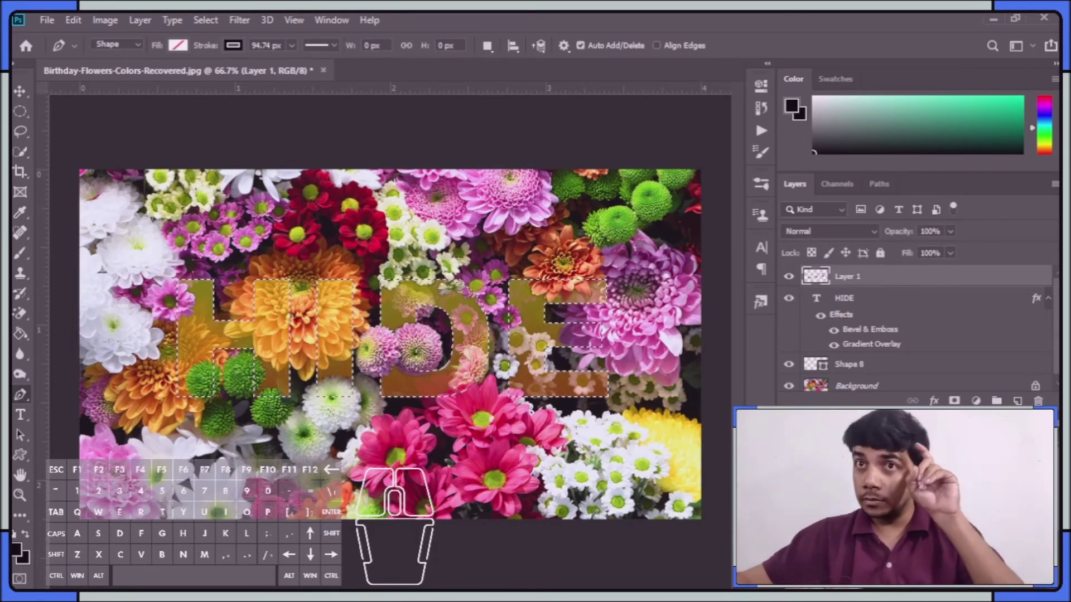
pyautogui.click(954, 400)
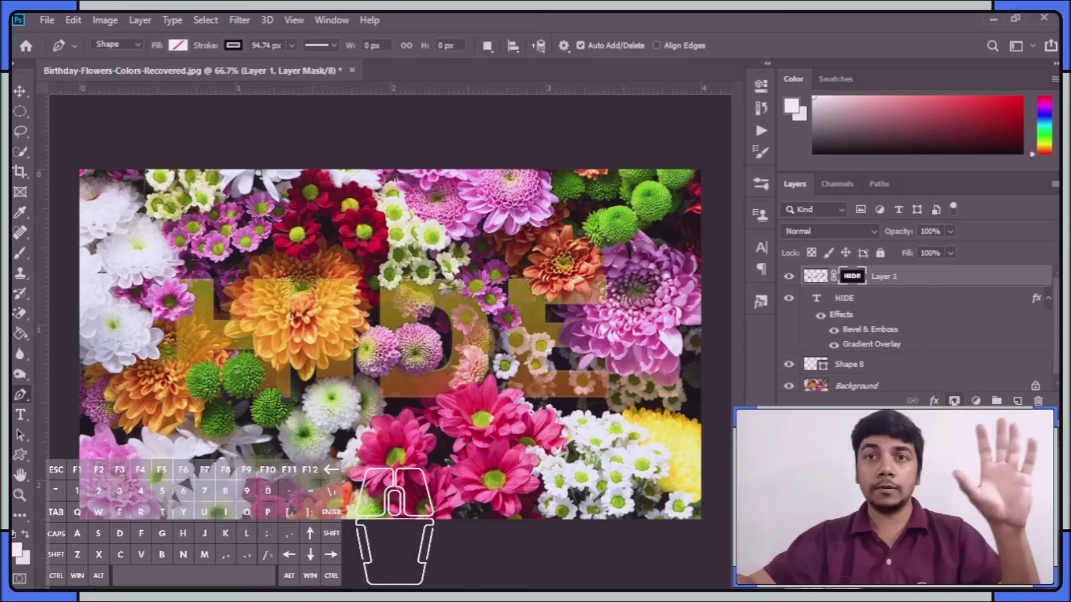
# - Raise the HIDE text layer's opacity to 100%
pyautogui.click(852, 301)
pyautogui.click(949, 231)
pyautogui.moveTo(950, 250); pyautogui.dragTo(998, 249)
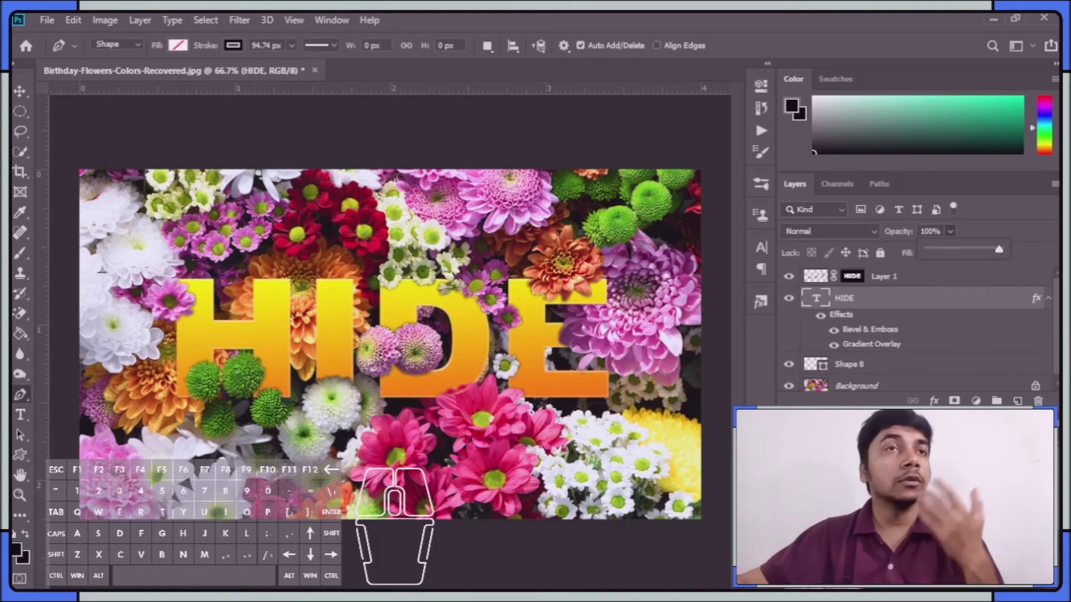
# - Enable Layer Mask Hides Effects in Layer 1's blending options
pyautogui.click(886, 283)
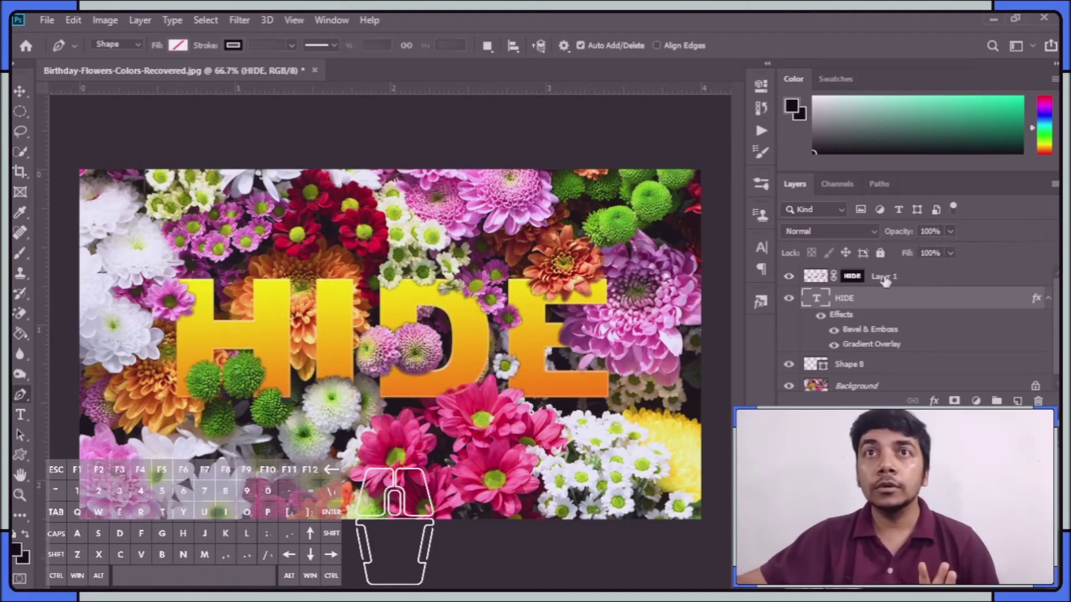
pyautogui.click(886, 282)
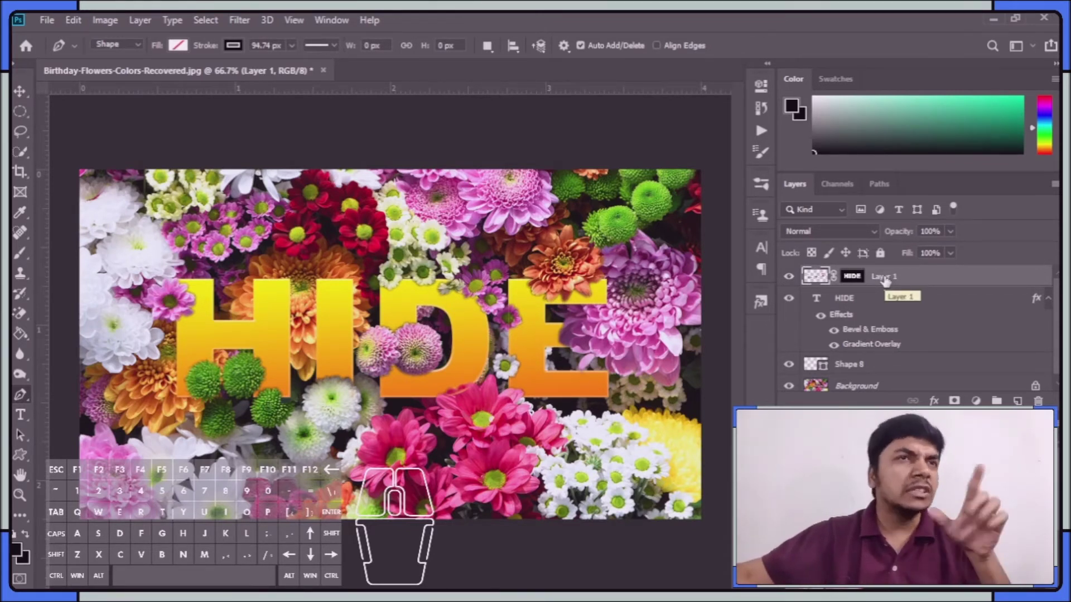
pyautogui.doubleClick(918, 276)
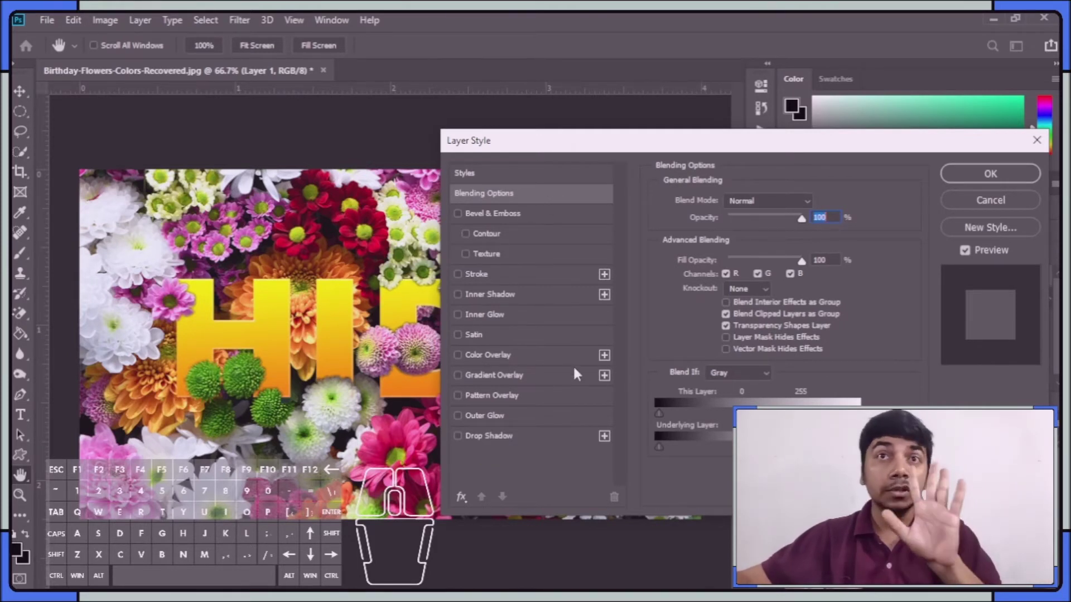
pyautogui.click(726, 338)
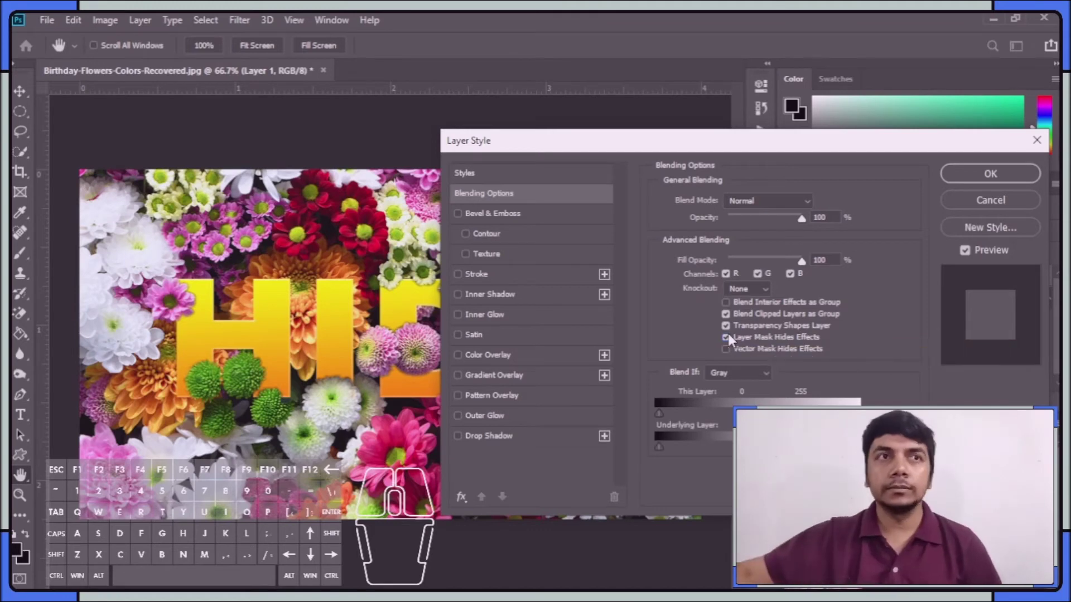
pyautogui.click(961, 177)
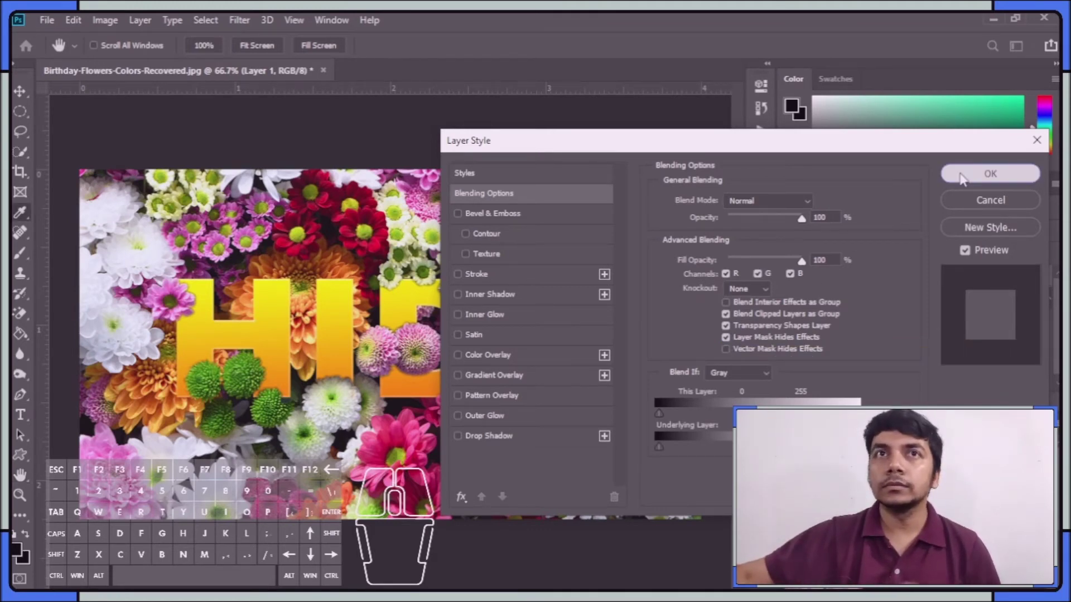
# - Add a Drop Shadow to Layer 1 with opacity about 47%, distance 0 px, spread 3% and size 18 px
pyautogui.click(957, 279)
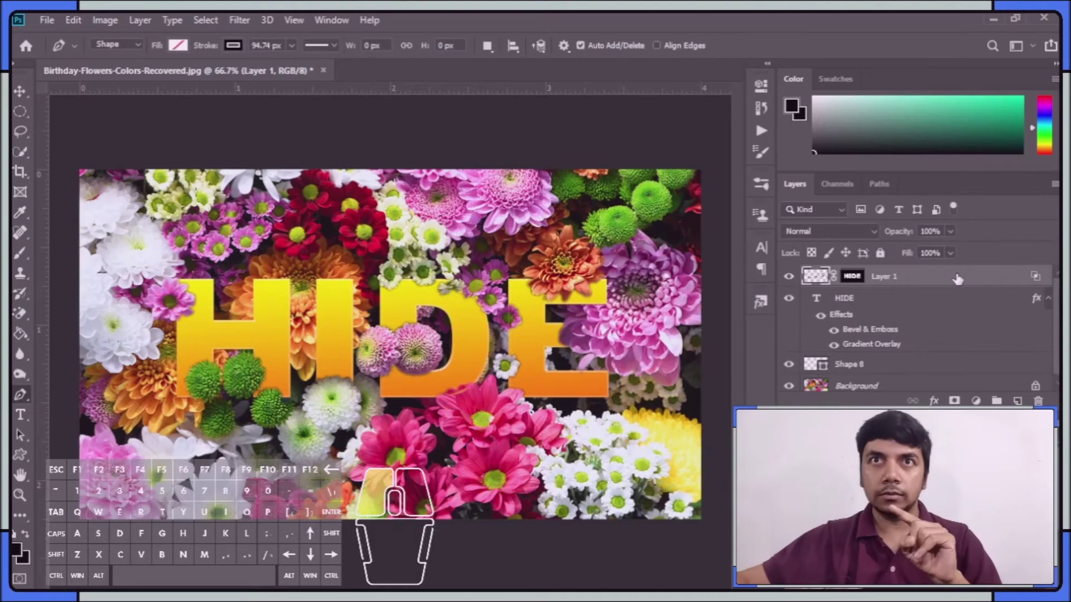
pyautogui.doubleClick(956, 279)
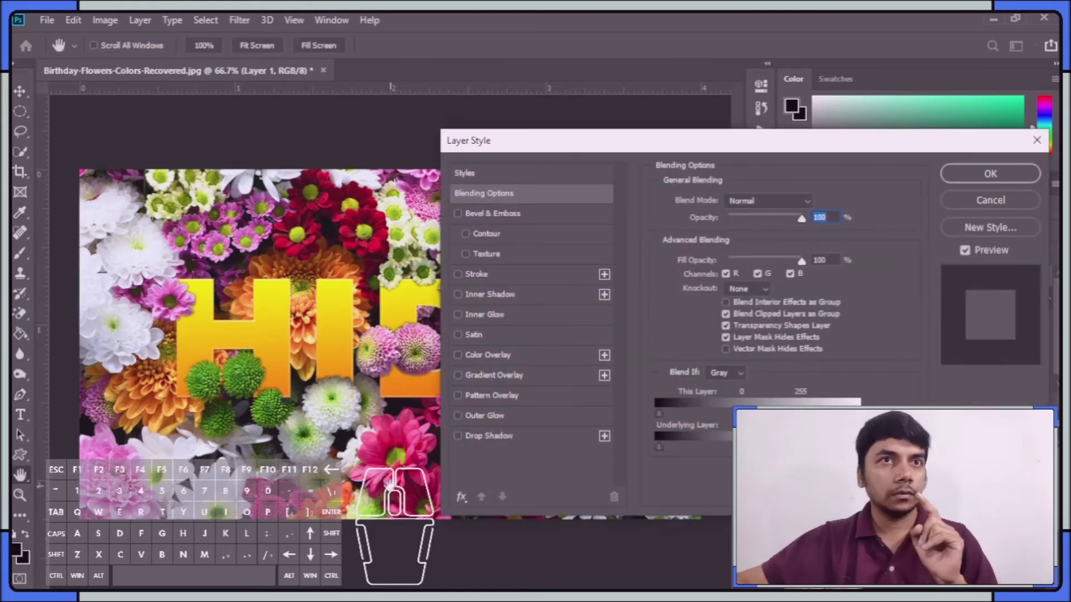
pyautogui.click(481, 433)
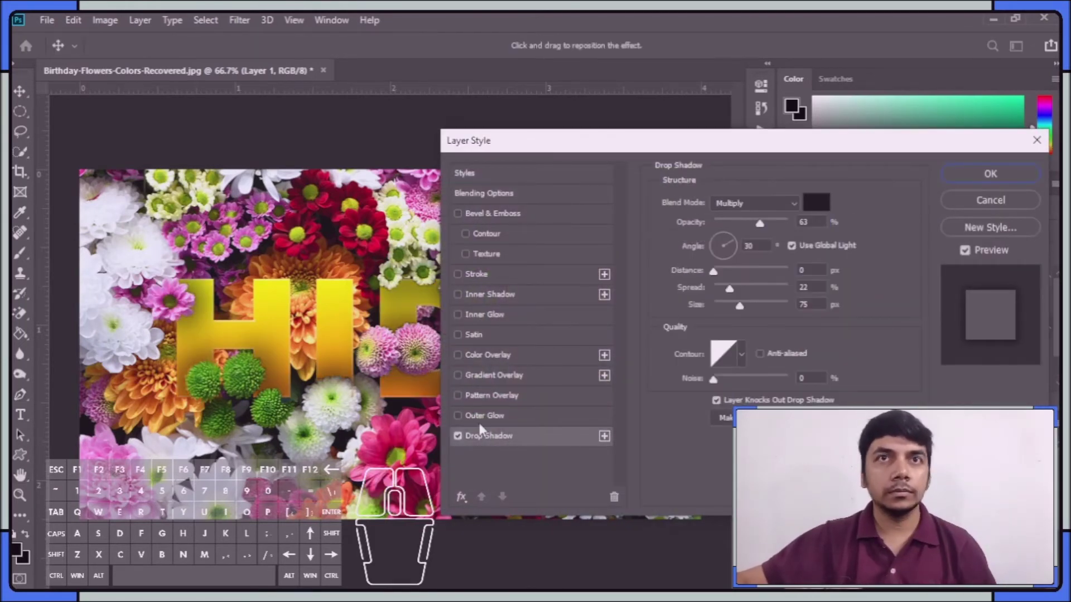
pyautogui.moveTo(740, 308); pyautogui.dragTo(725, 307)
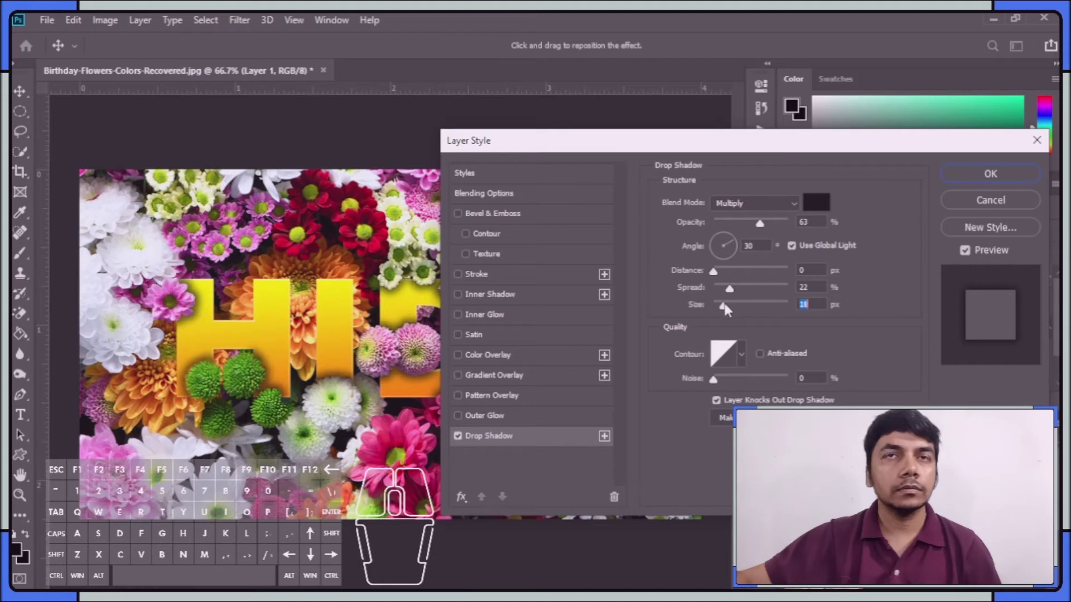
pyautogui.moveTo(727, 287); pyautogui.dragTo(719, 291)
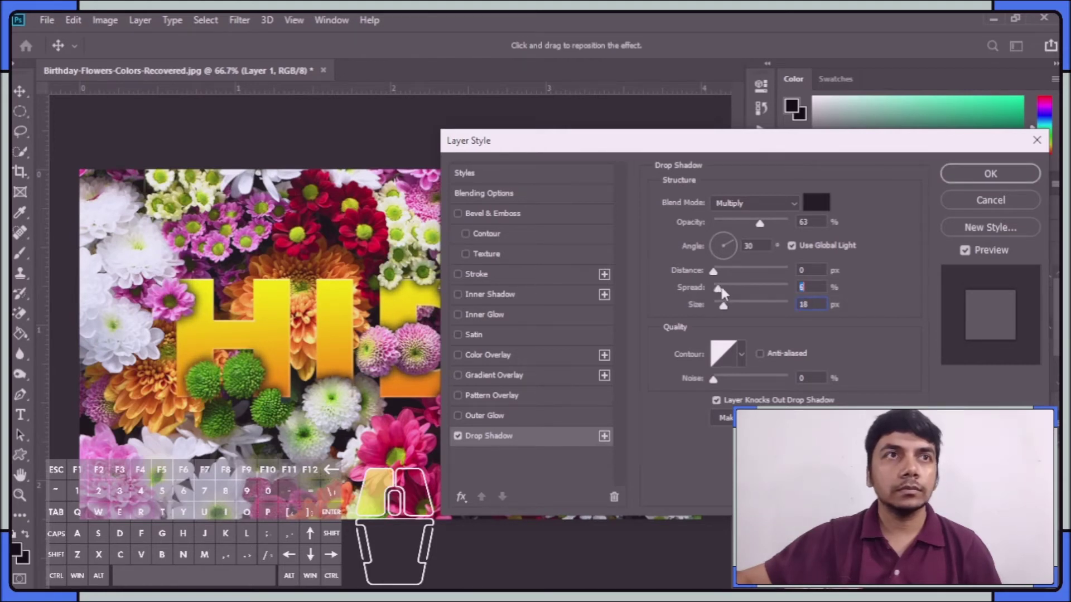
pyautogui.moveTo(718, 293); pyautogui.dragTo(720, 291)
pyautogui.moveTo(759, 223); pyautogui.dragTo(751, 228)
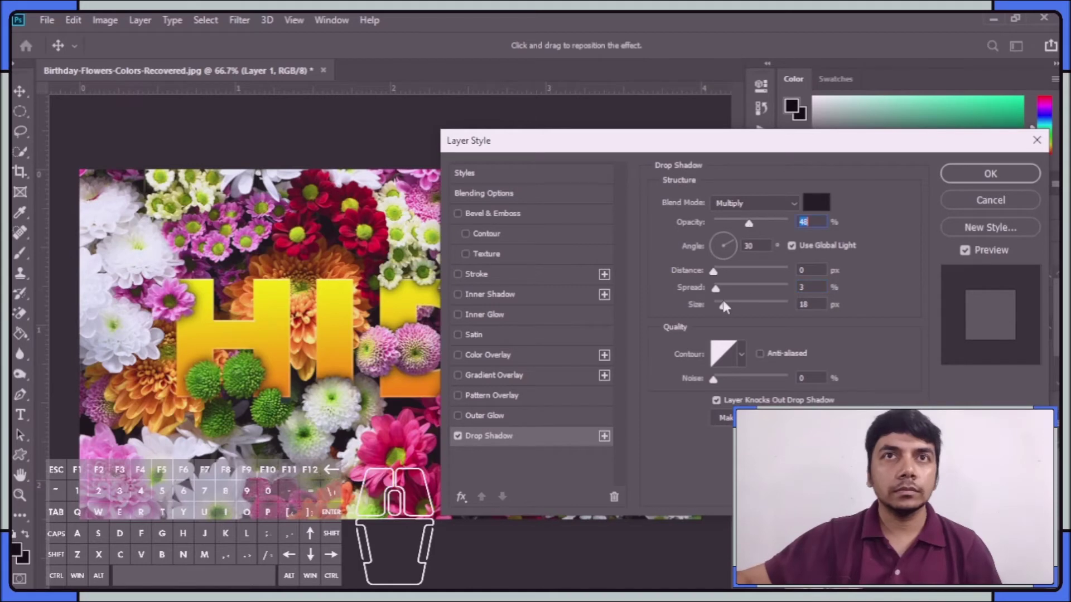
pyautogui.moveTo(725, 303); pyautogui.dragTo(725, 307)
pyautogui.click(990, 173)
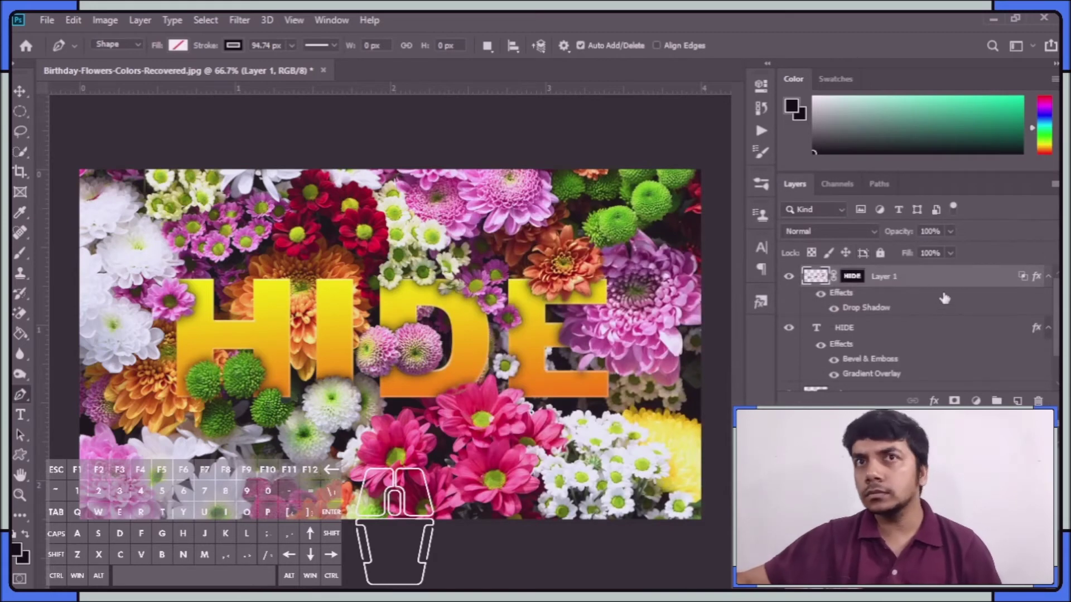
# - Open the HIDE text layer's style settings, try a faint Outer Glow and switch it off again
pyautogui.click(943, 332)
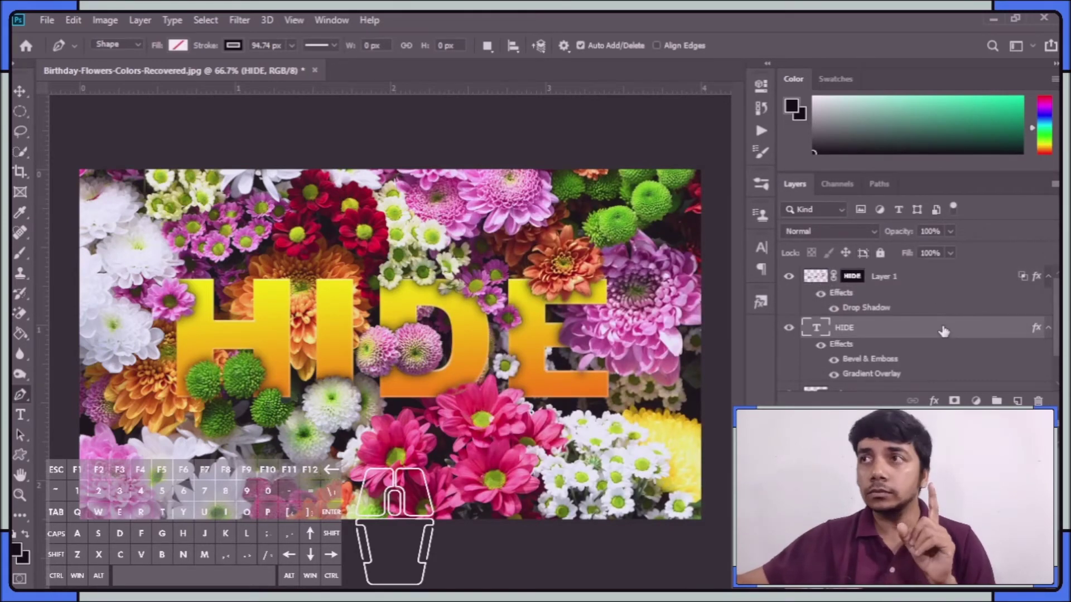
pyautogui.doubleClick(942, 330)
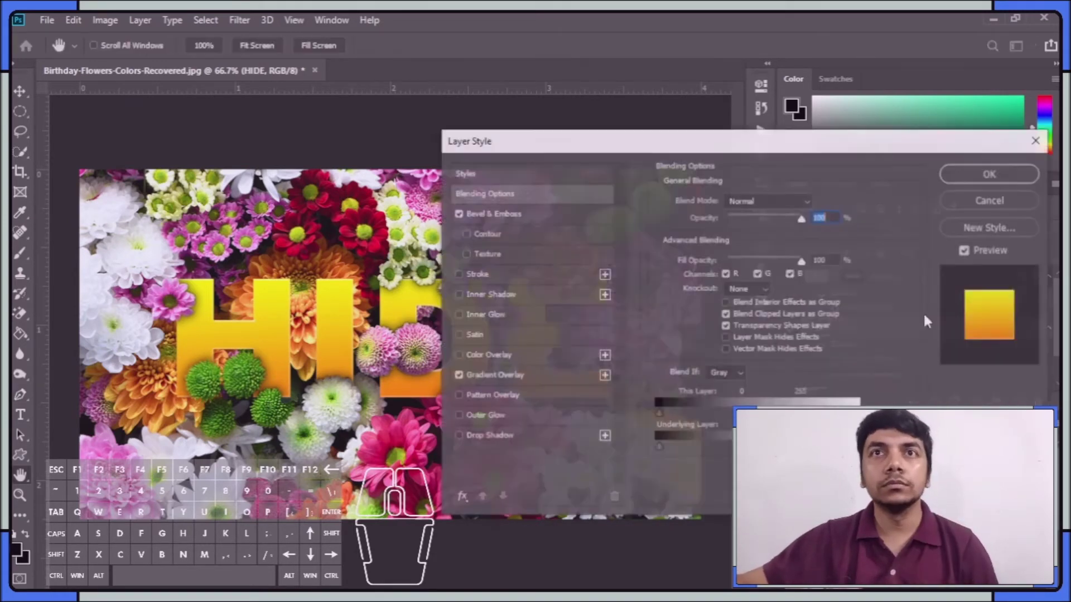
pyautogui.click(523, 424)
pyautogui.moveTo(787, 220); pyautogui.dragTo(716, 237)
pyautogui.click(458, 416)
# - Add a soft Drop Shadow to the HIDE text layer with opacity 18%, spread 21% and an enlarged size
pyautogui.click(459, 437)
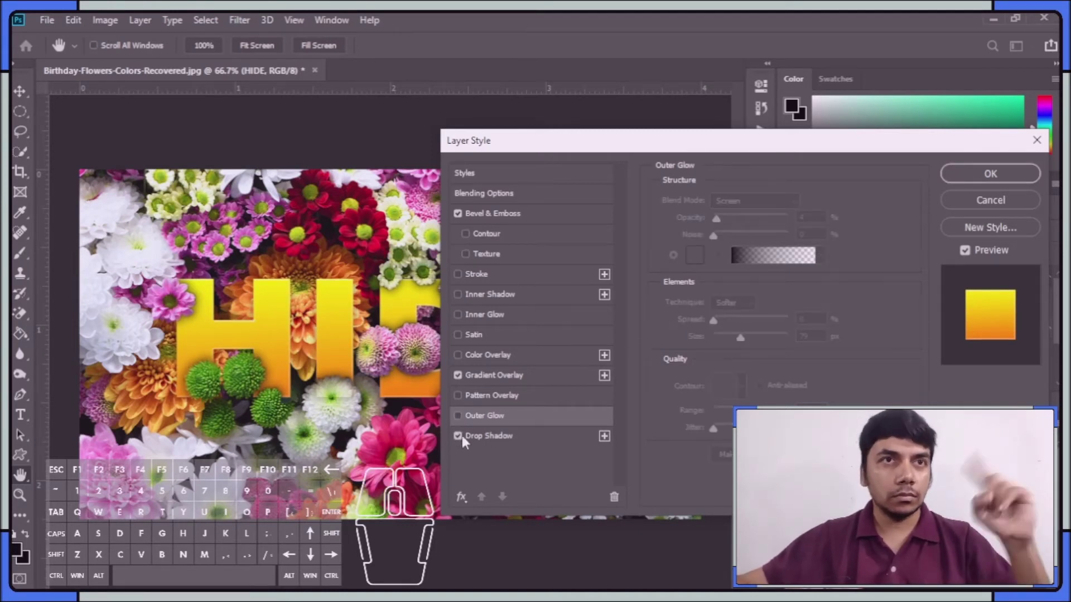
pyautogui.click(567, 429)
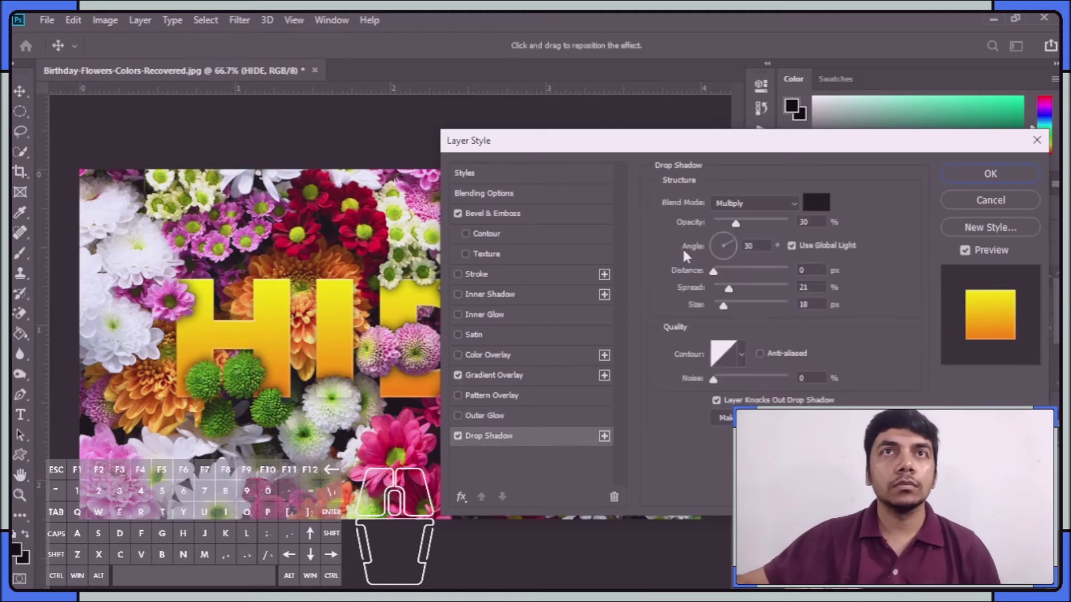
pyautogui.moveTo(738, 222)
pyautogui.mouseDown()
pyautogui.moveTo(730, 226)
pyautogui.moveTo(753, 226)
pyautogui.mouseUp()
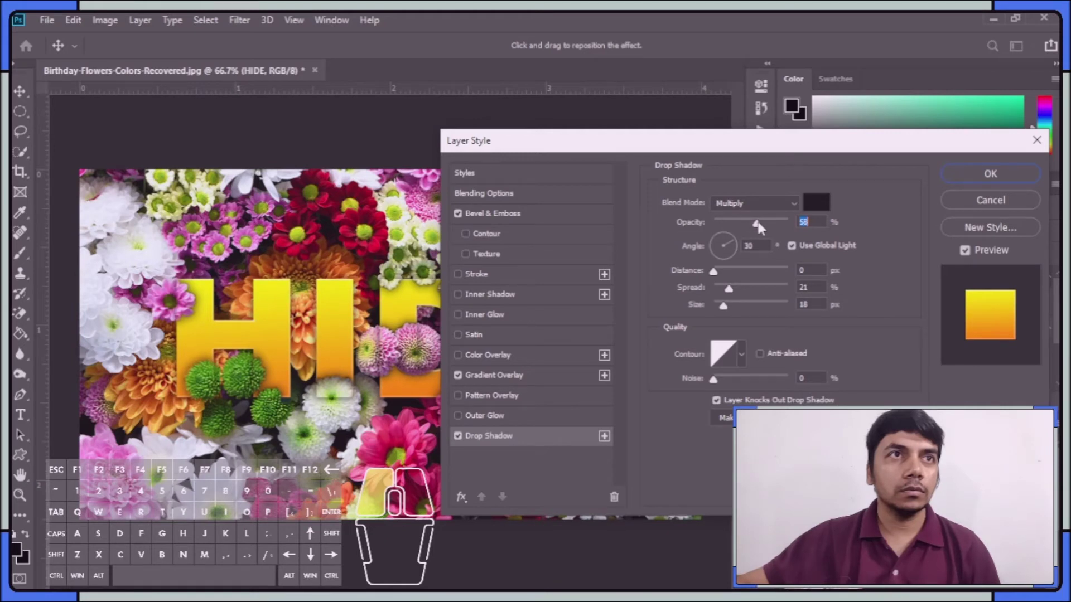
pyautogui.moveTo(757, 223); pyautogui.dragTo(728, 225)
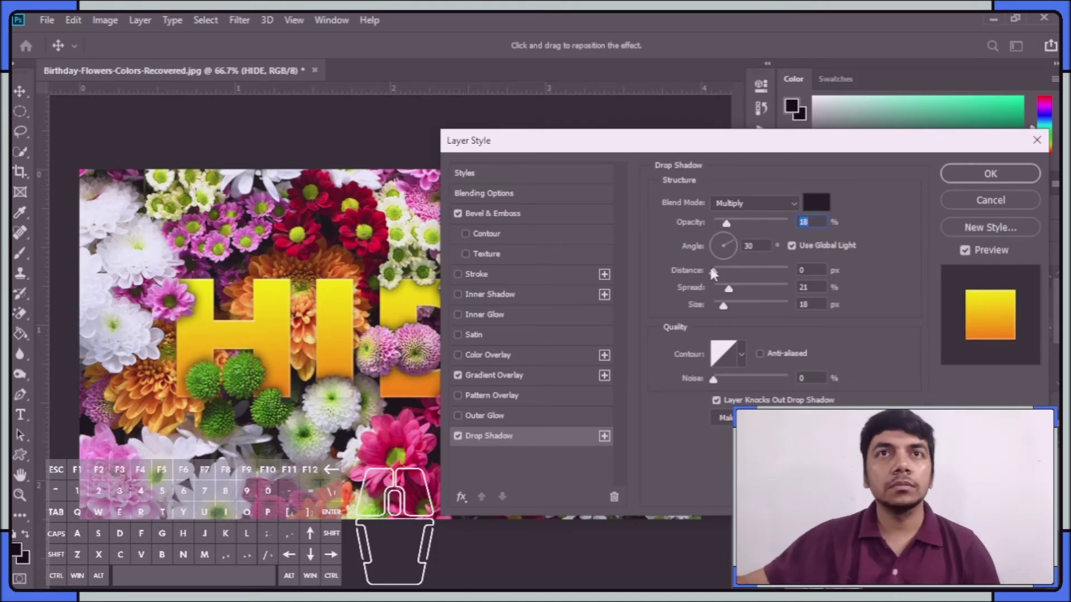
pyautogui.moveTo(723, 306)
pyautogui.mouseDown()
pyautogui.moveTo(751, 310)
pyautogui.moveTo(739, 310)
pyautogui.mouseUp()
pyautogui.click(955, 174)
# - Switch to the Move tool, deselect the text layer and examine the flowers around the letters D and E up close
pyautogui.press('p')
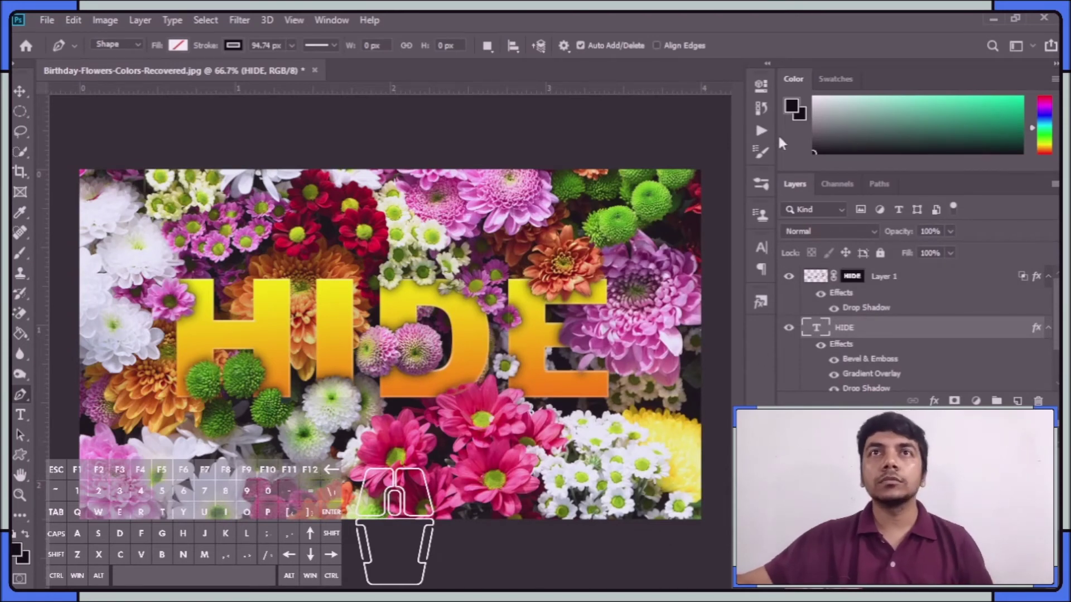
pyautogui.click(20, 91)
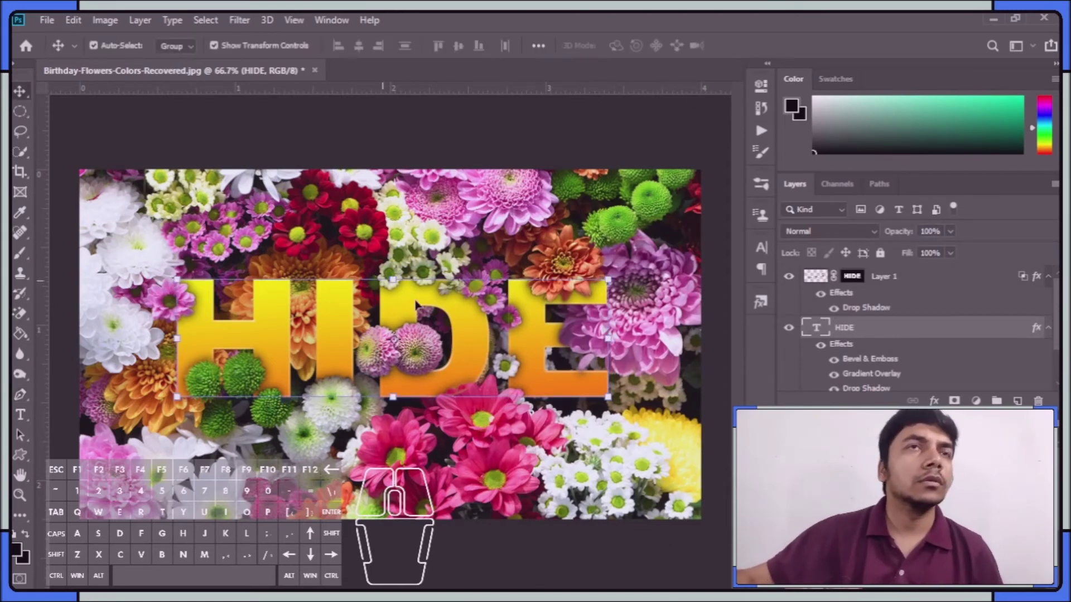
pyautogui.scroll(-2, 509, 363)
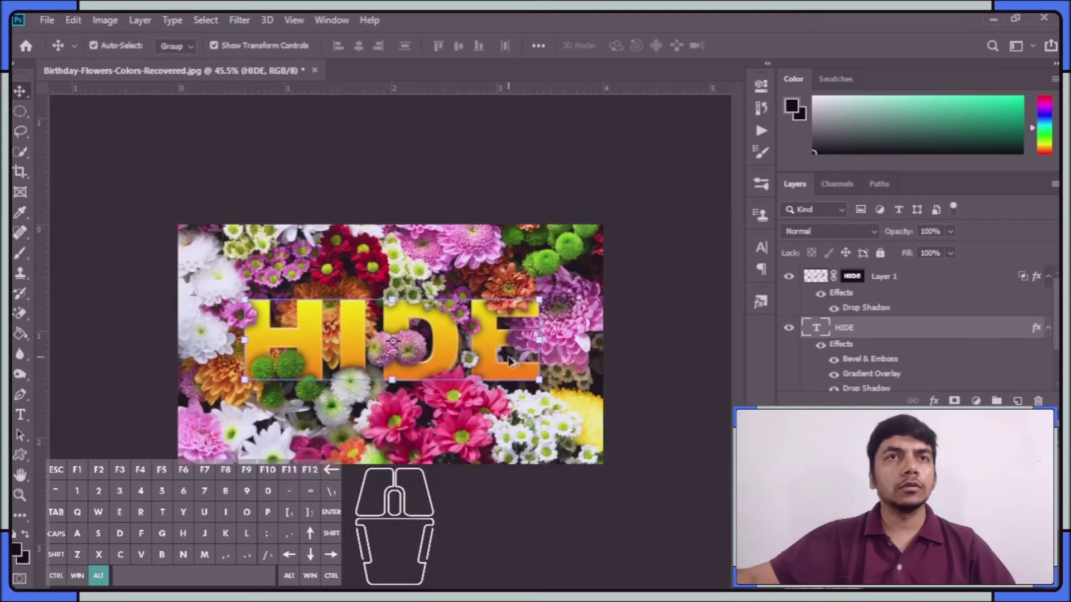
pyautogui.click(691, 351)
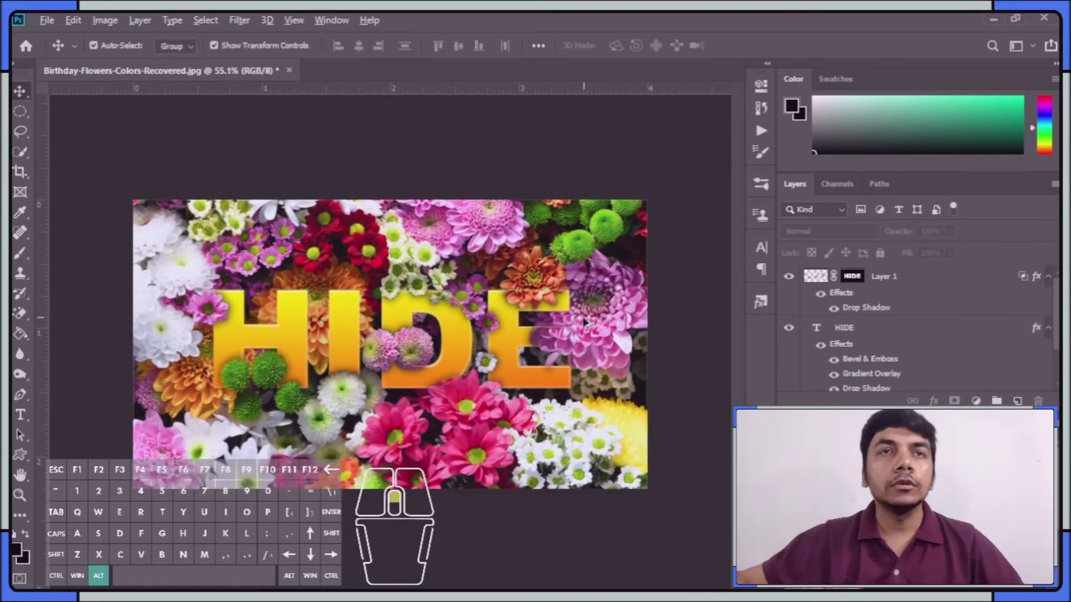
pyautogui.scroll(4, 549, 348)
pyautogui.scroll(2, 549, 348)
pyautogui.moveTo(626, 352); pyautogui.dragTo(506, 433)
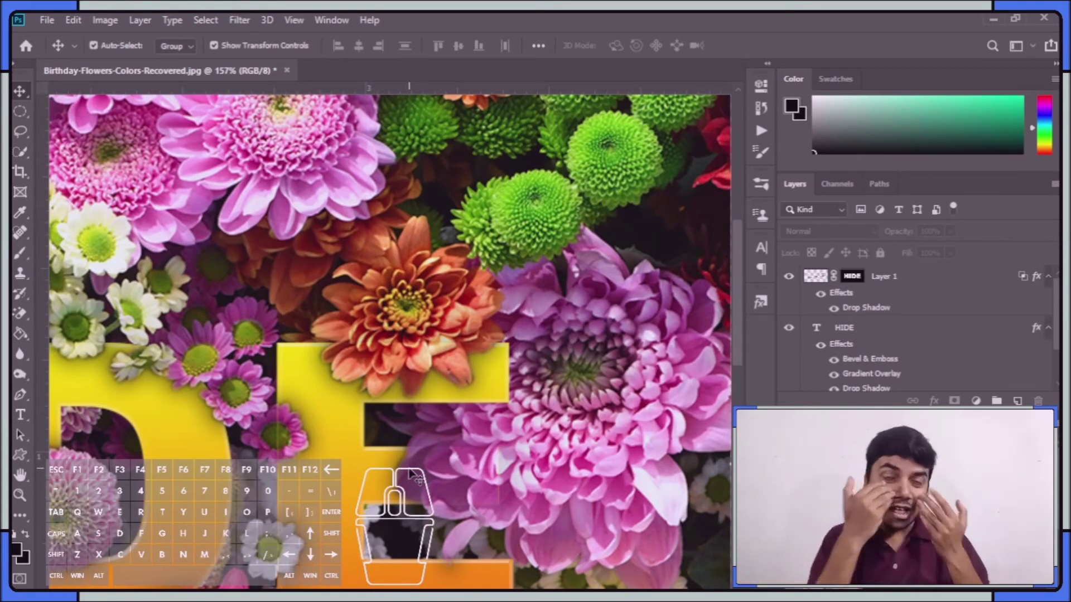
pyautogui.click(329, 444)
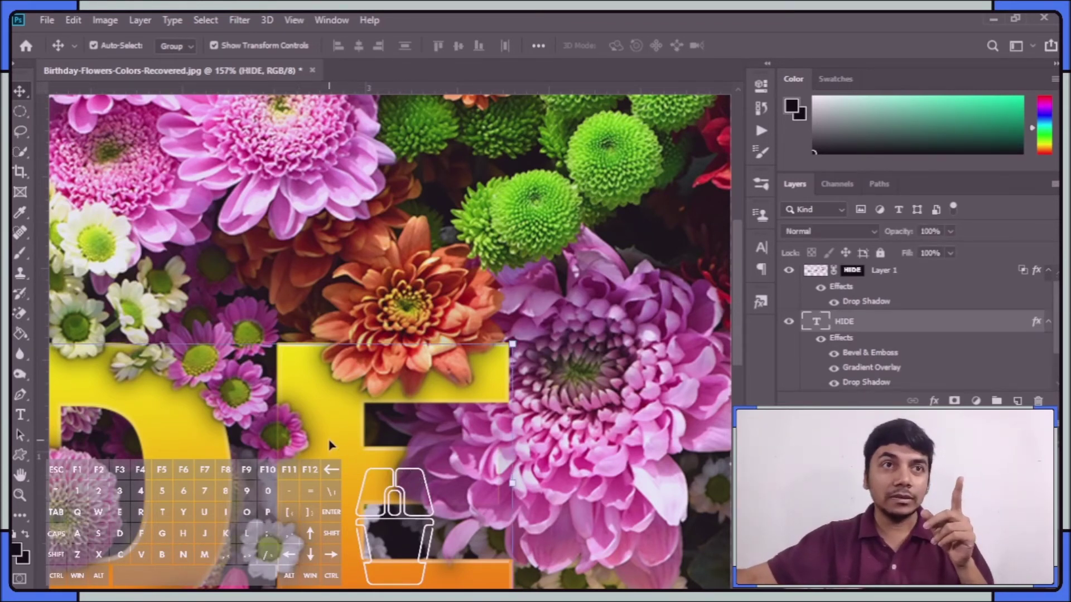
pyautogui.doubleClick(953, 328)
pyautogui.click(732, 340)
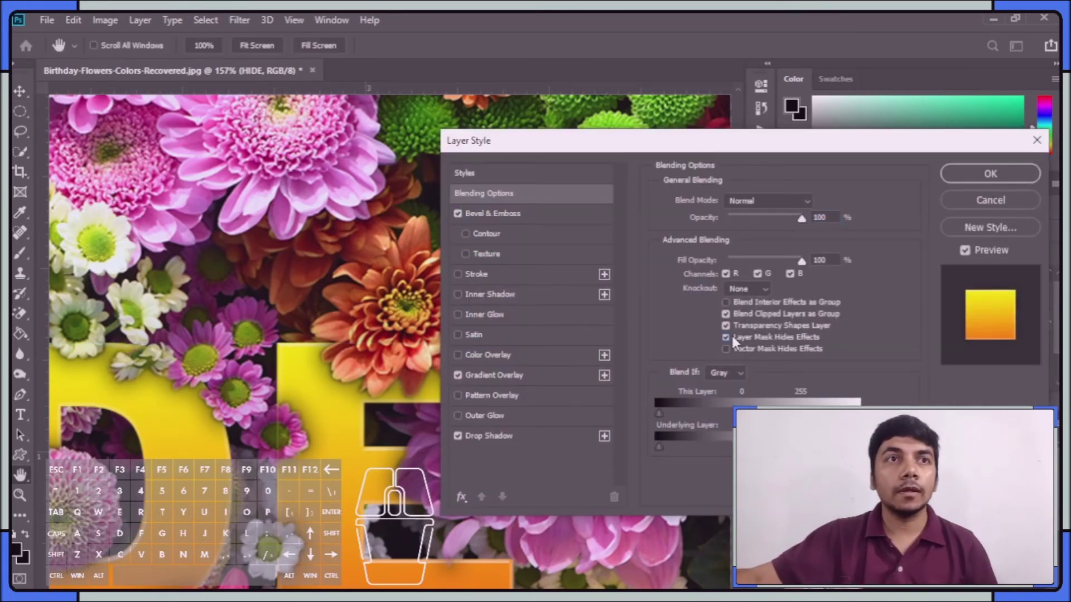
pyautogui.click(731, 334)
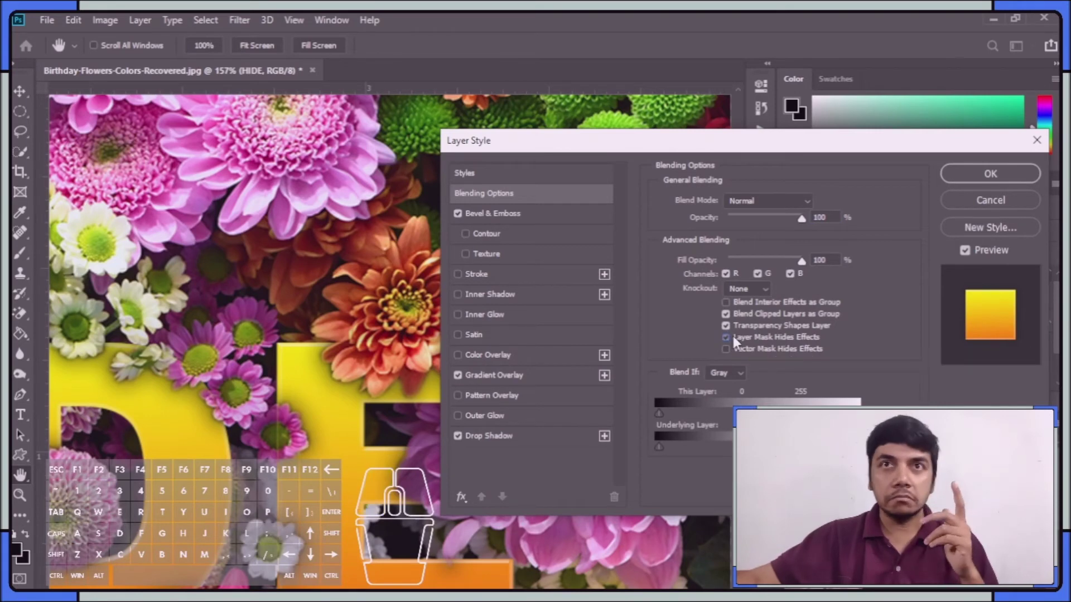
pyautogui.click(999, 198)
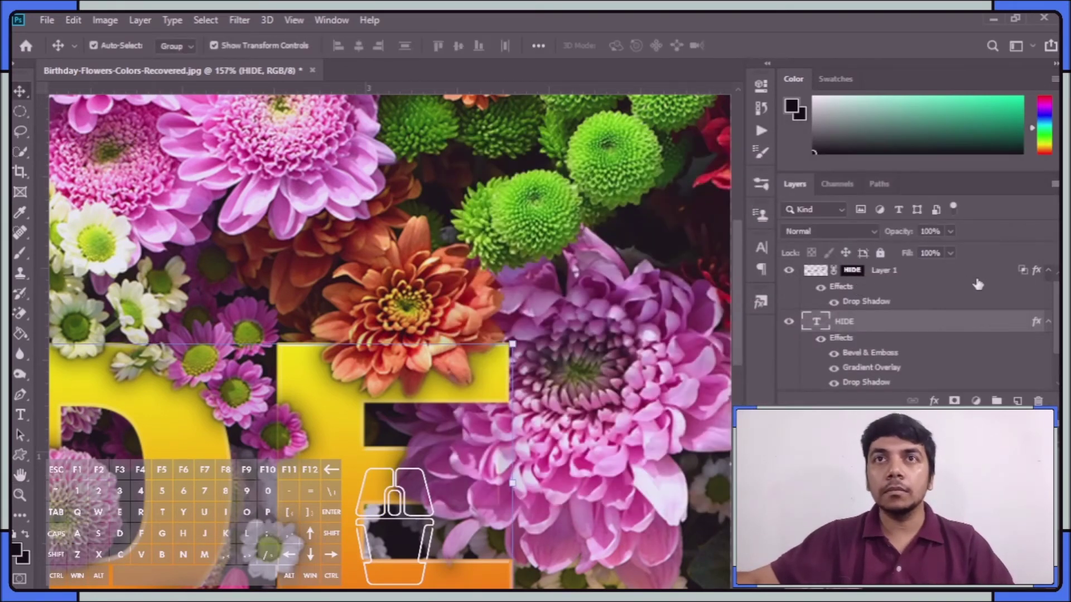
# - Compare Layer 1 with Layer Mask Hides Effects and Blend Interior Effects as Group on and off, keeping only the mask option enabled
pyautogui.click(969, 278)
pyautogui.doubleClick(965, 279)
pyautogui.click(726, 335)
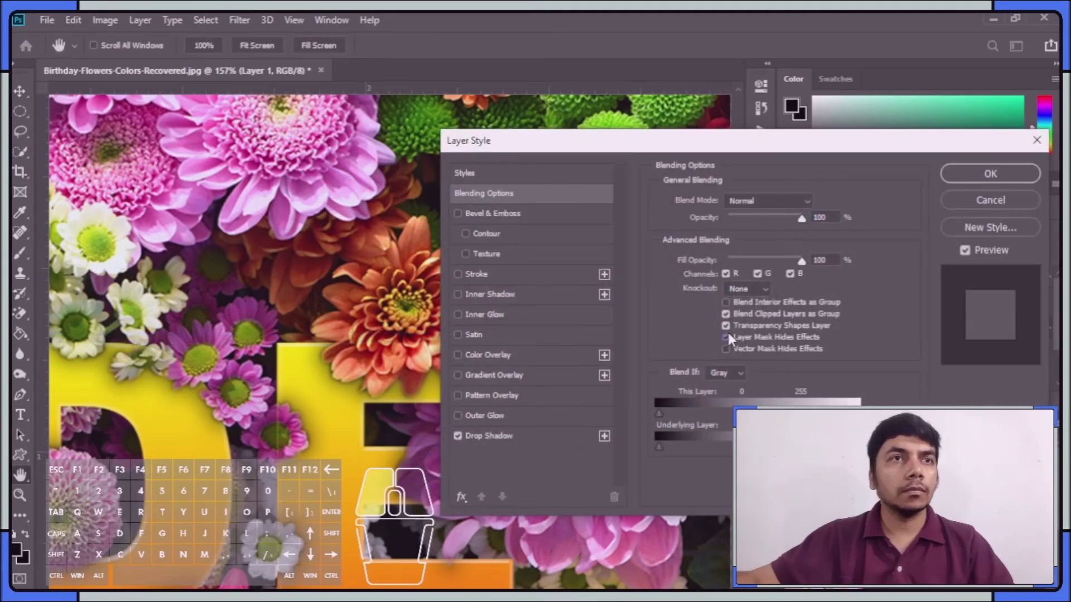
pyautogui.click(726, 335)
pyautogui.click(726, 337)
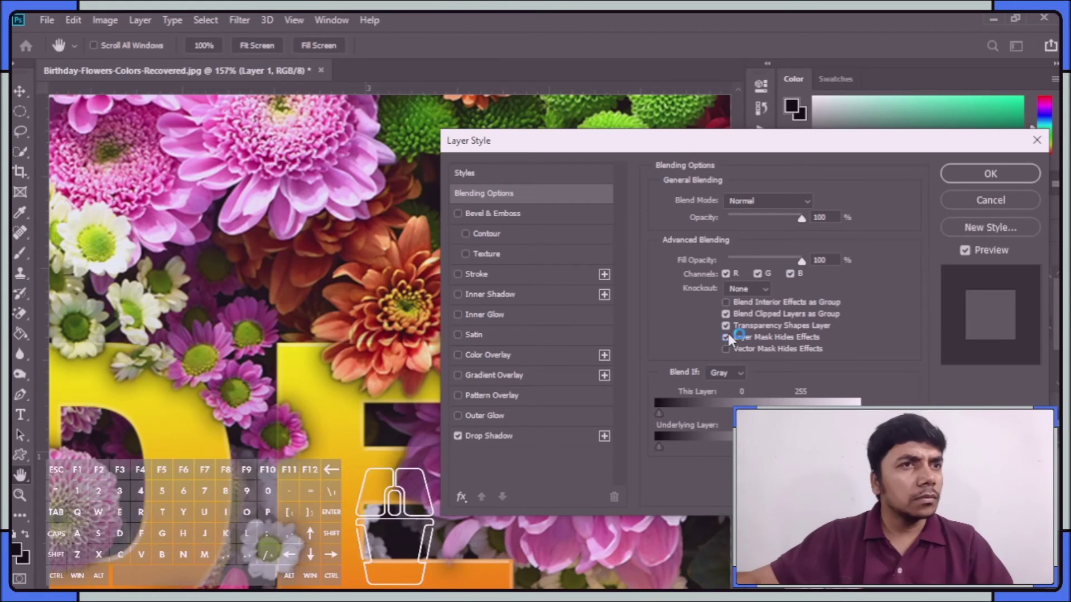
pyautogui.click(726, 336)
pyautogui.click(726, 303)
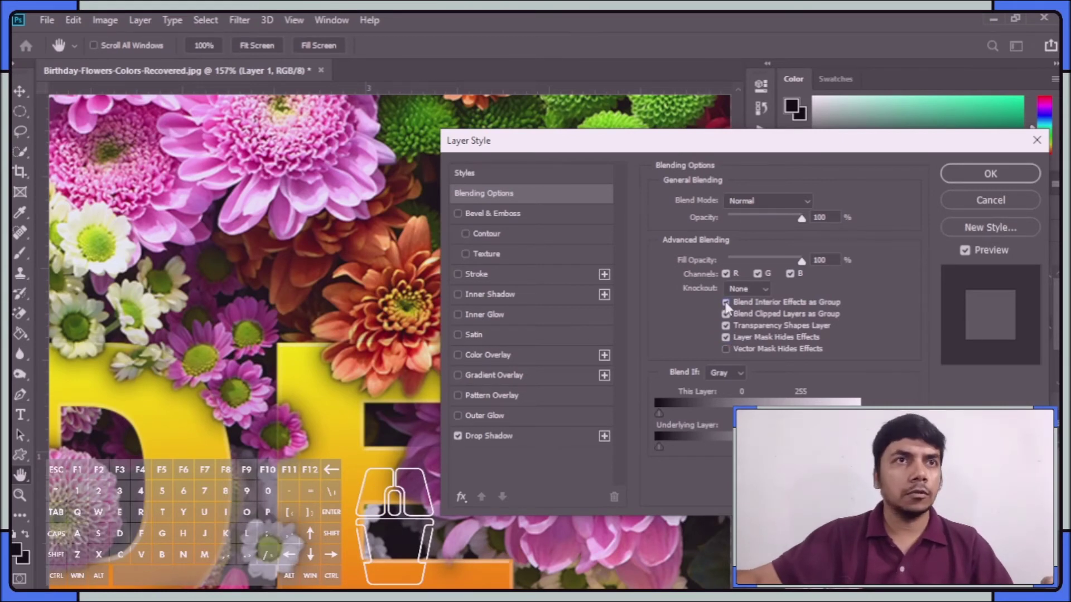
pyautogui.click(725, 302)
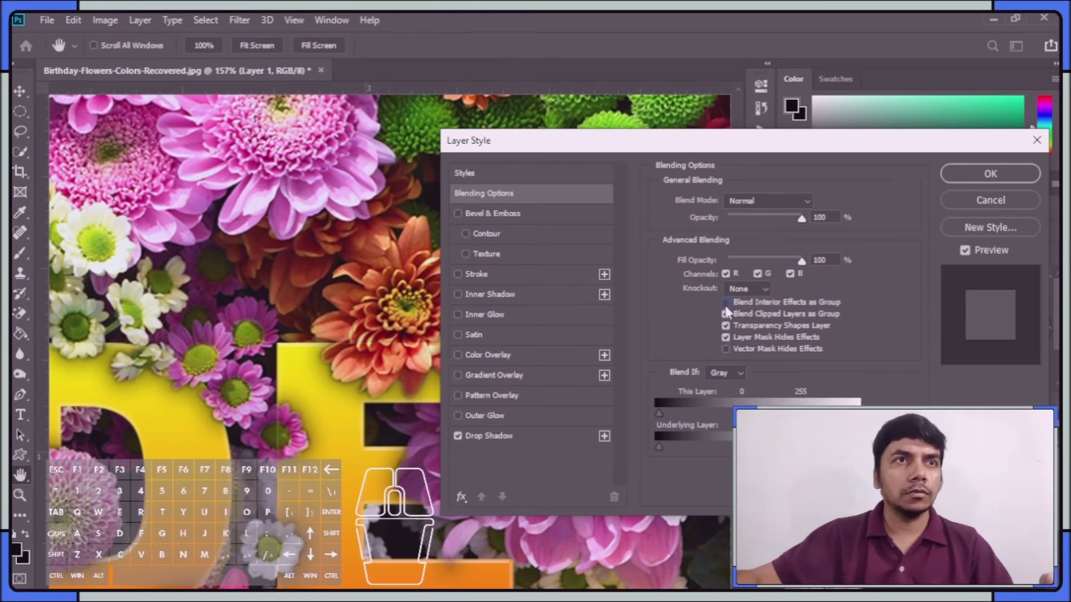
pyautogui.click(725, 350)
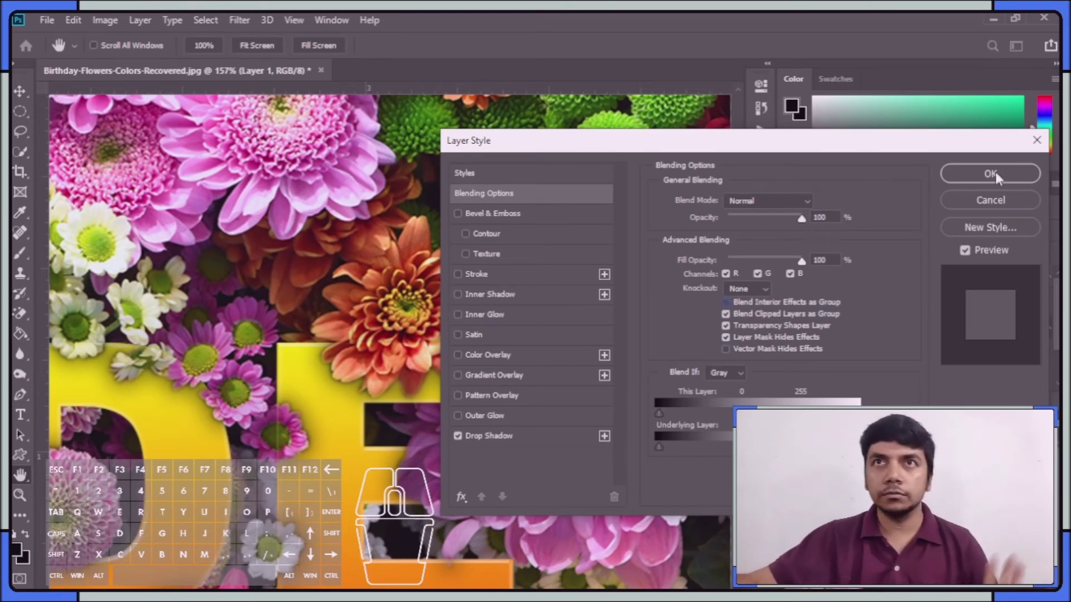
pyautogui.click(1013, 181)
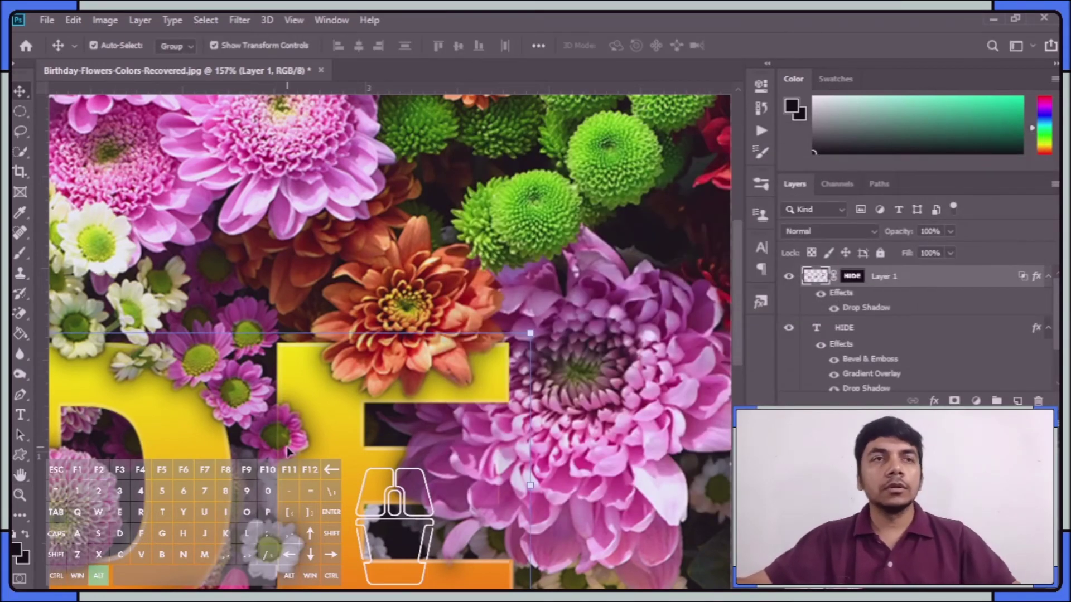
# - Try a Bevel & Emboss on the HIDE text layer with depth 688% and size 13 px, and cancel the changes
pyautogui.scroll(2, 287, 446)
pyautogui.scroll(4, 287, 446)
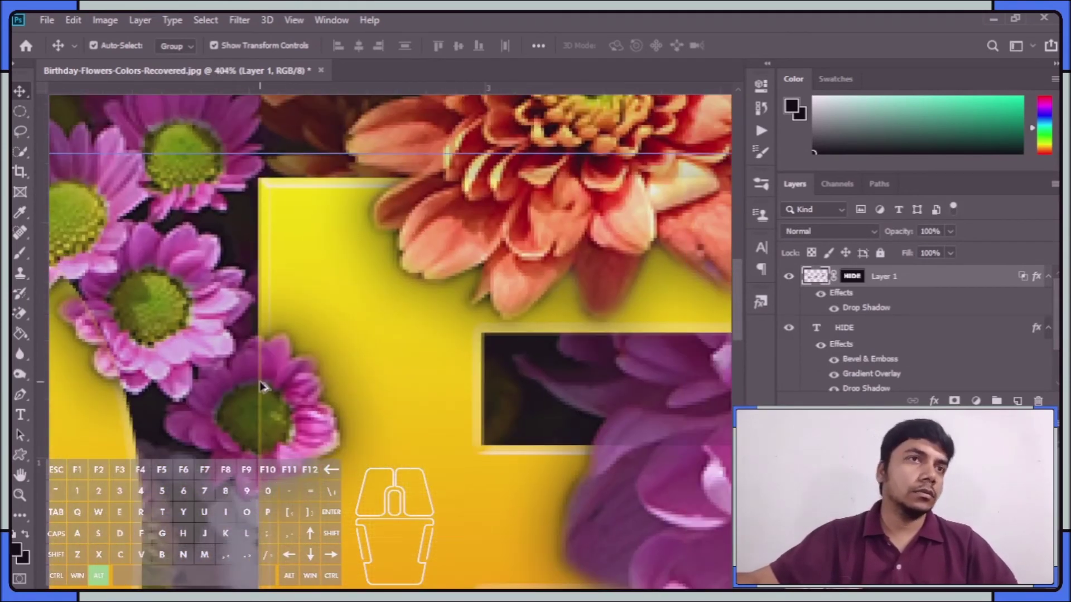
pyautogui.moveTo(262, 386); pyautogui.dragTo(492, 401)
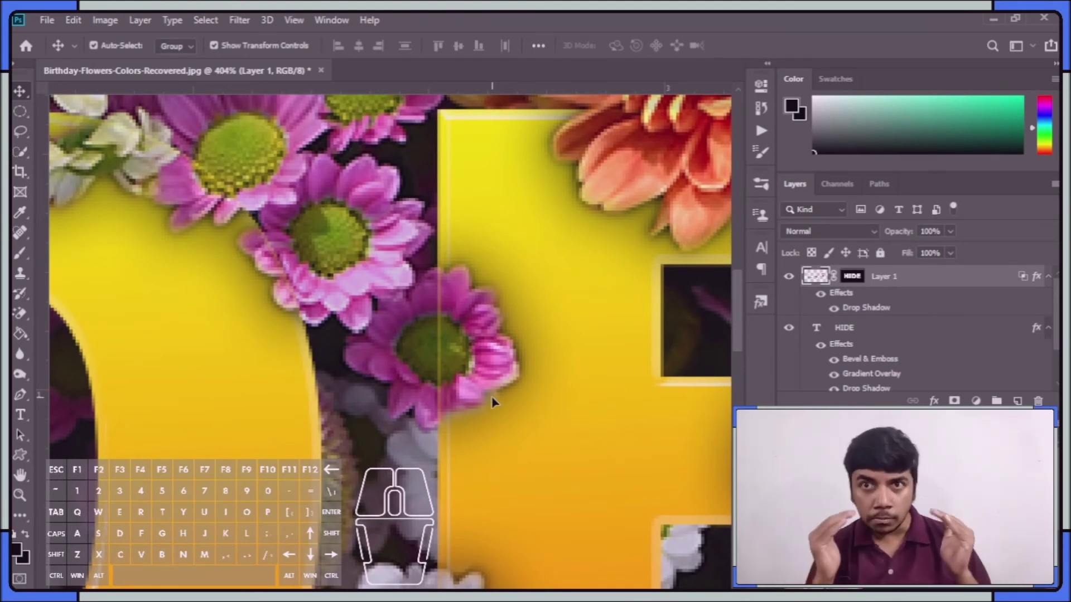
pyautogui.click(873, 328)
pyautogui.click(874, 328)
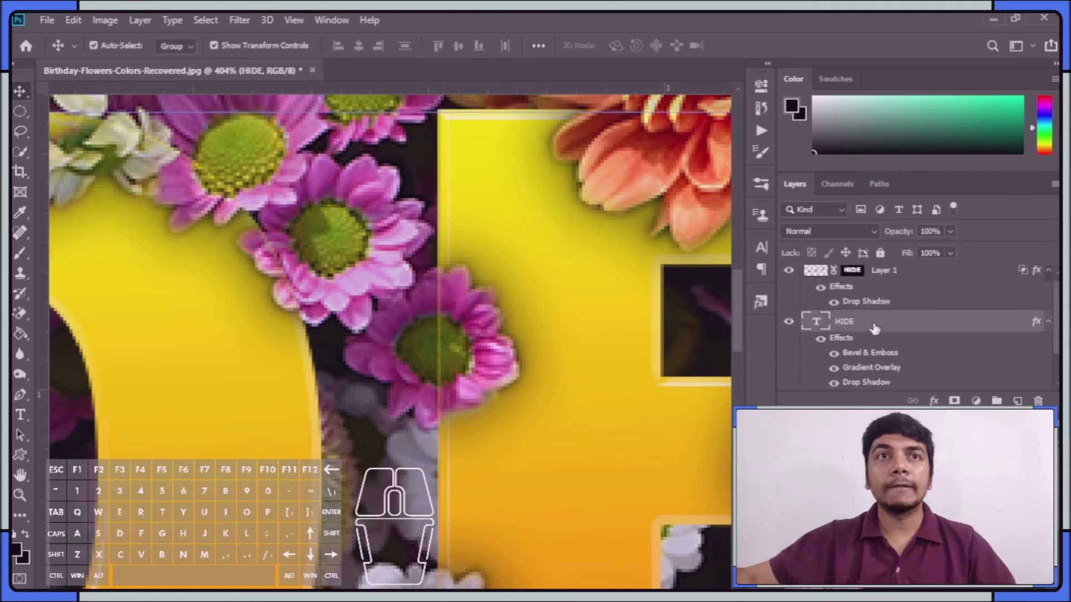
pyautogui.doubleClick(874, 328)
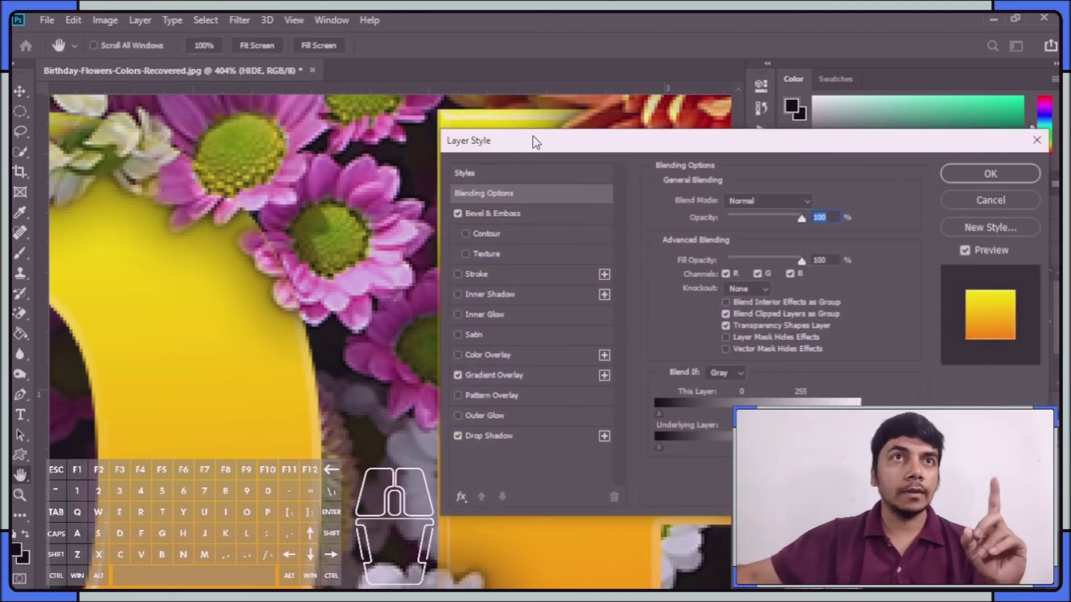
pyautogui.moveTo(548, 139); pyautogui.dragTo(717, 61)
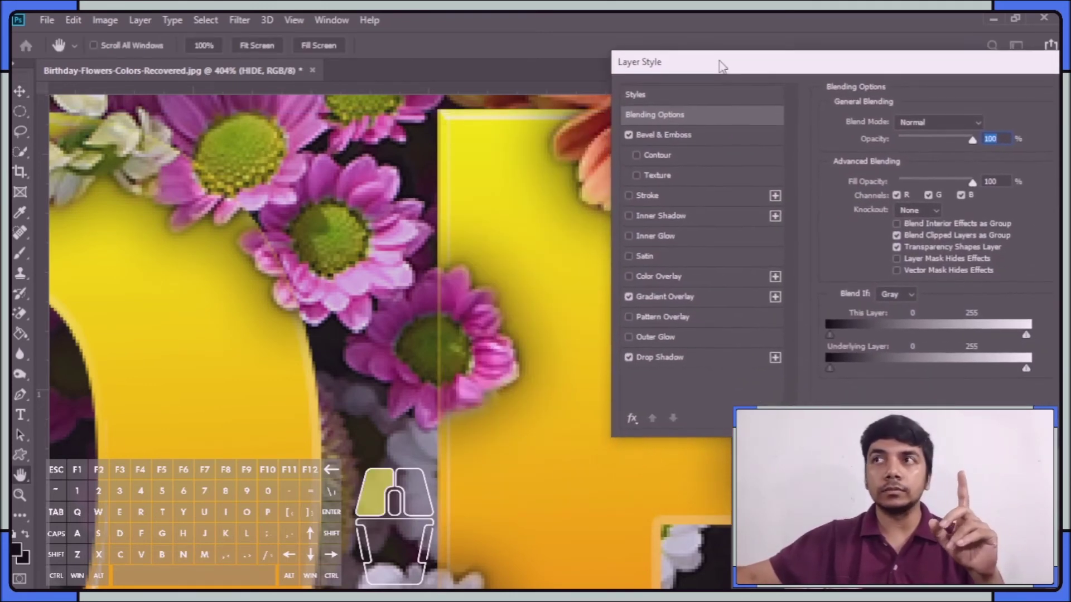
pyautogui.click(662, 135)
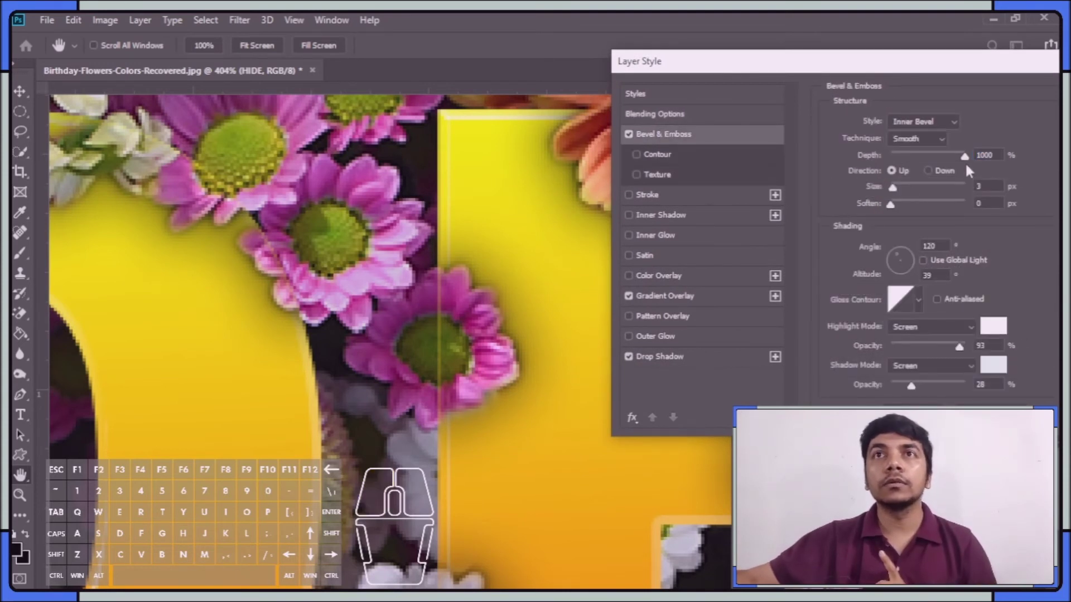
pyautogui.click(967, 161)
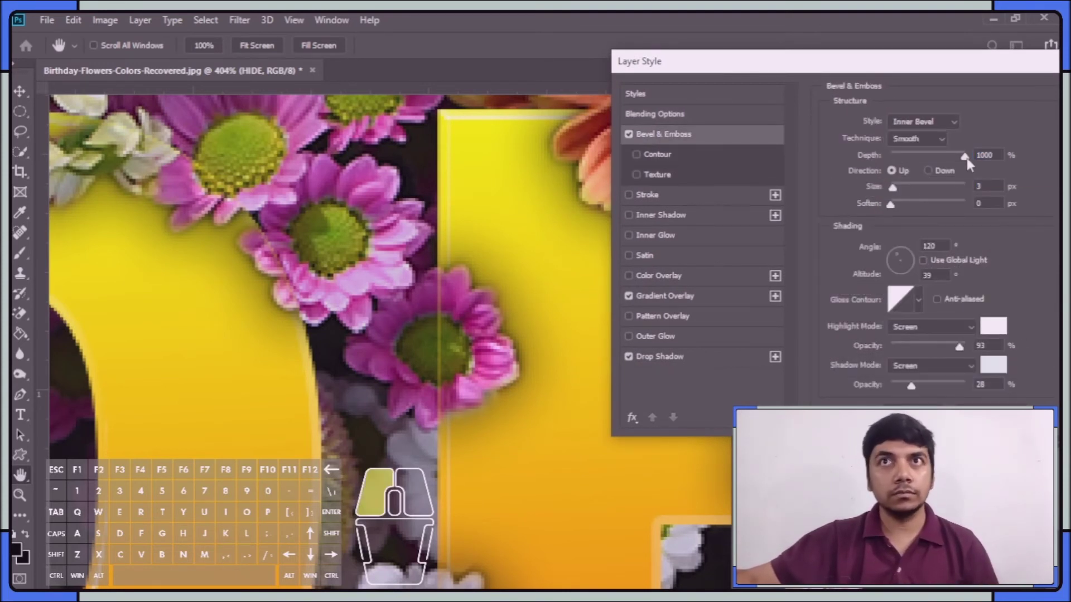
pyautogui.moveTo(926, 165)
pyautogui.mouseDown()
pyautogui.moveTo(891, 159)
pyautogui.moveTo(943, 163)
pyautogui.mouseUp()
pyautogui.moveTo(892, 191)
pyautogui.mouseDown()
pyautogui.moveTo(877, 190)
pyautogui.moveTo(899, 188)
pyautogui.mouseUp()
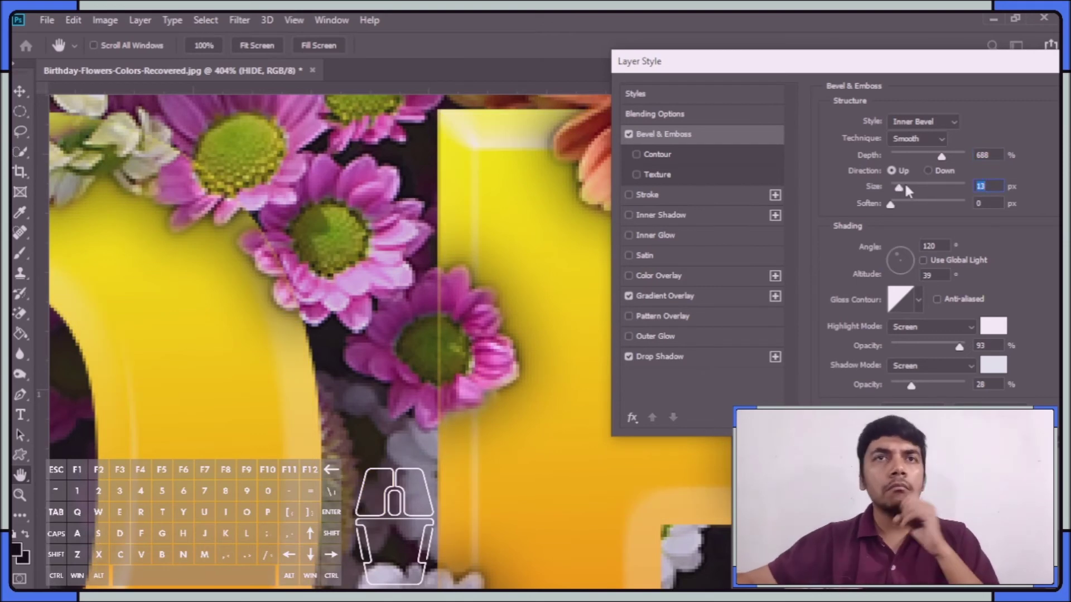
pyautogui.moveTo(838, 64); pyautogui.dragTo(702, 85)
pyautogui.click(1024, 139)
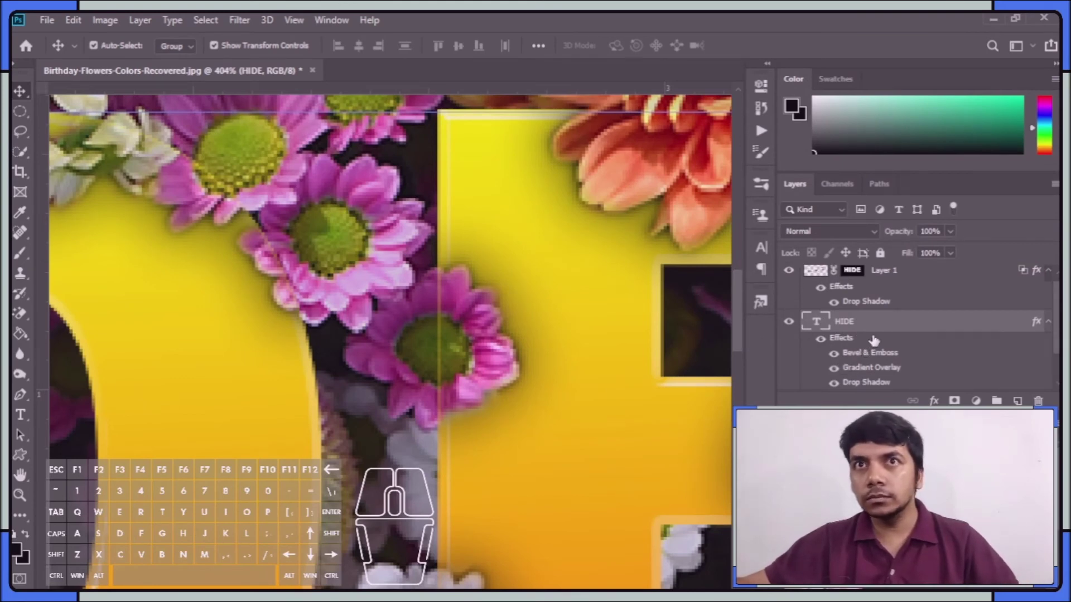
# - Try different Bevel & Emboss depths on the HIDE text layer, return the depth to 1000% and confirm
pyautogui.click(901, 324)
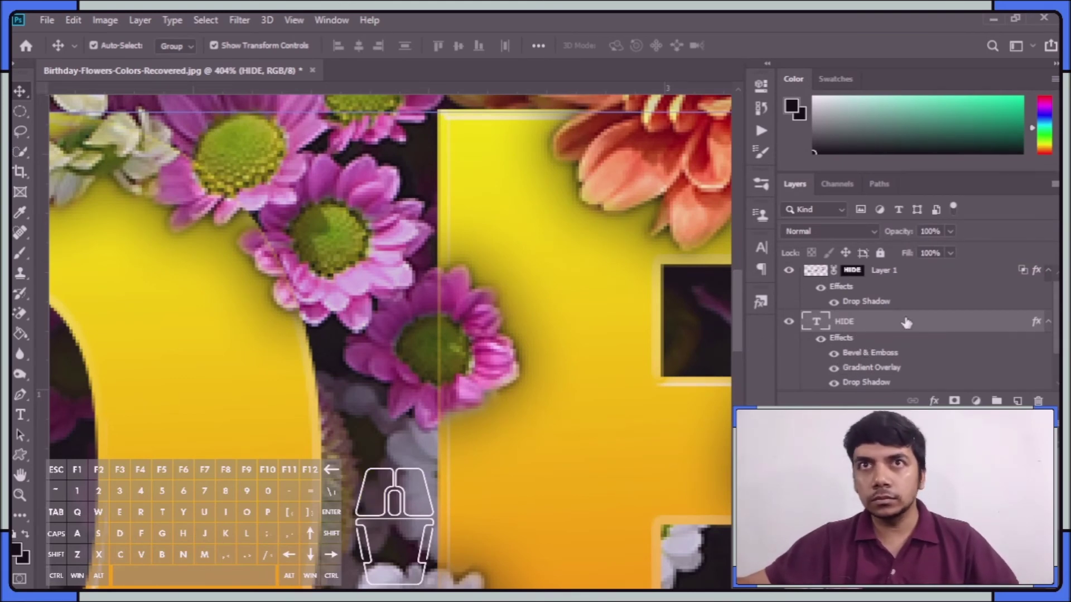
pyautogui.doubleClick(906, 323)
pyautogui.moveTo(813, 168); pyautogui.dragTo(812, 200)
pyautogui.click(528, 162)
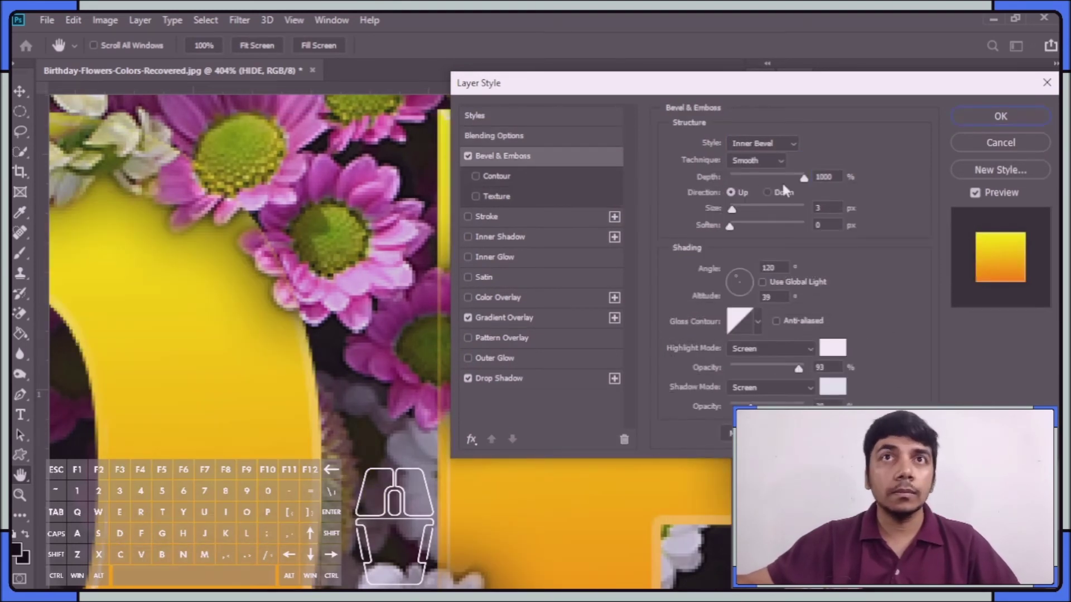
pyautogui.moveTo(803, 177); pyautogui.dragTo(801, 177)
pyautogui.moveTo(701, 184); pyautogui.dragTo(861, 175)
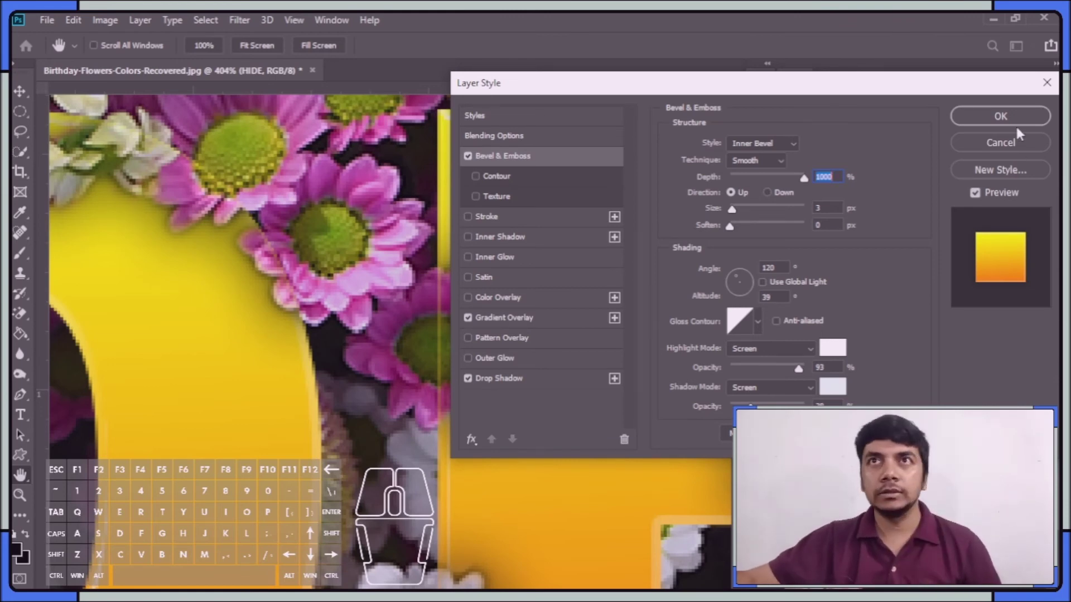
pyautogui.click(1026, 114)
# - Open the Drop Shadow settings of Layer 1, the masked flower layer, and set the shadow distance to 1 px
pyautogui.scroll(-3, 495, 373)
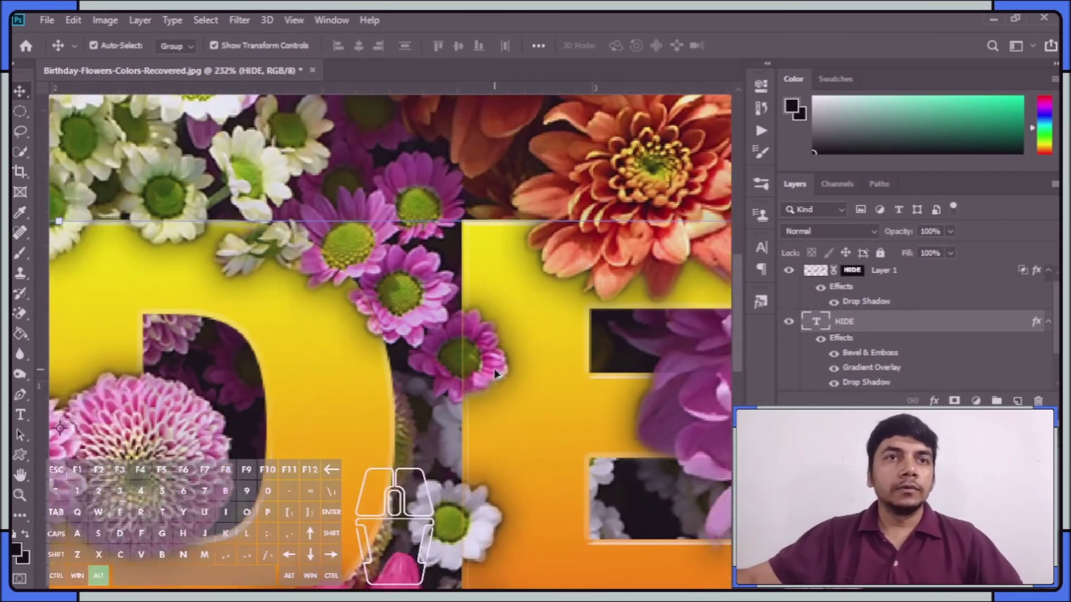
pyautogui.scroll(-2, 495, 372)
pyautogui.scroll(-1, 480, 418)
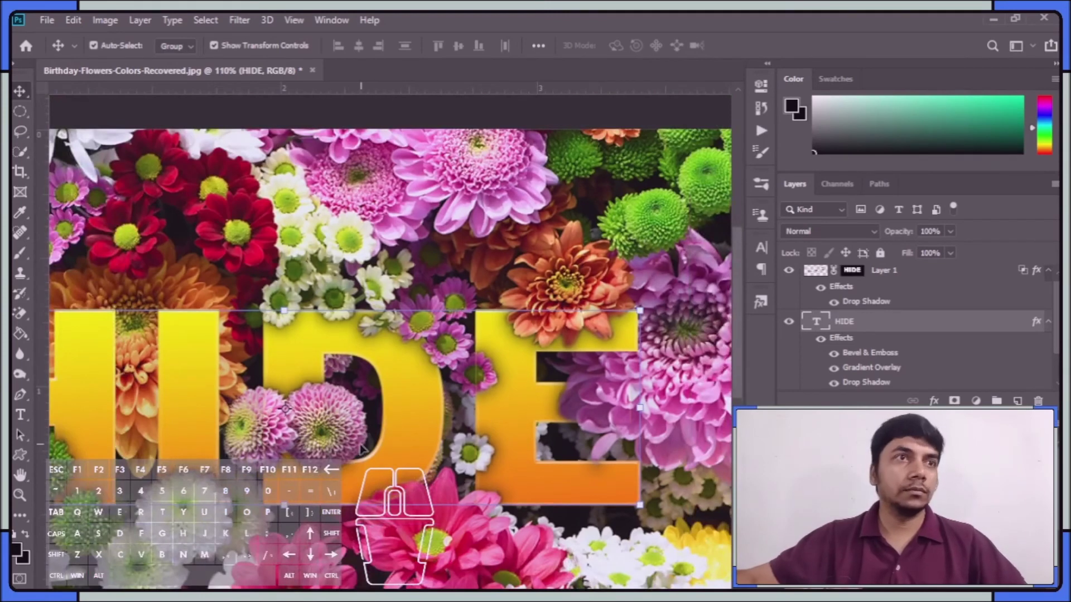
pyautogui.scroll(-2, 368, 453)
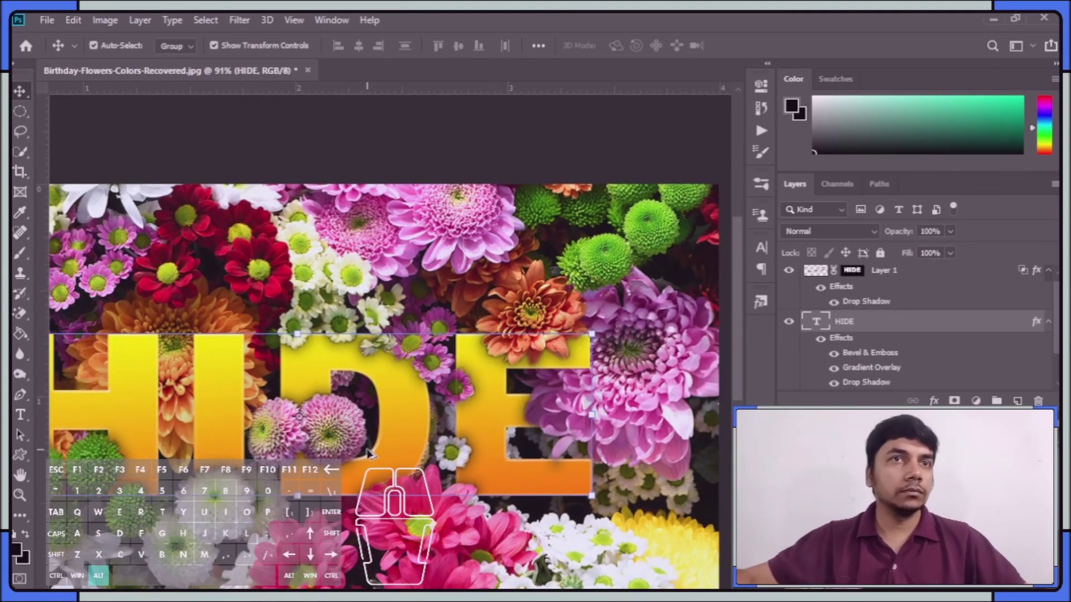
pyautogui.click(889, 272)
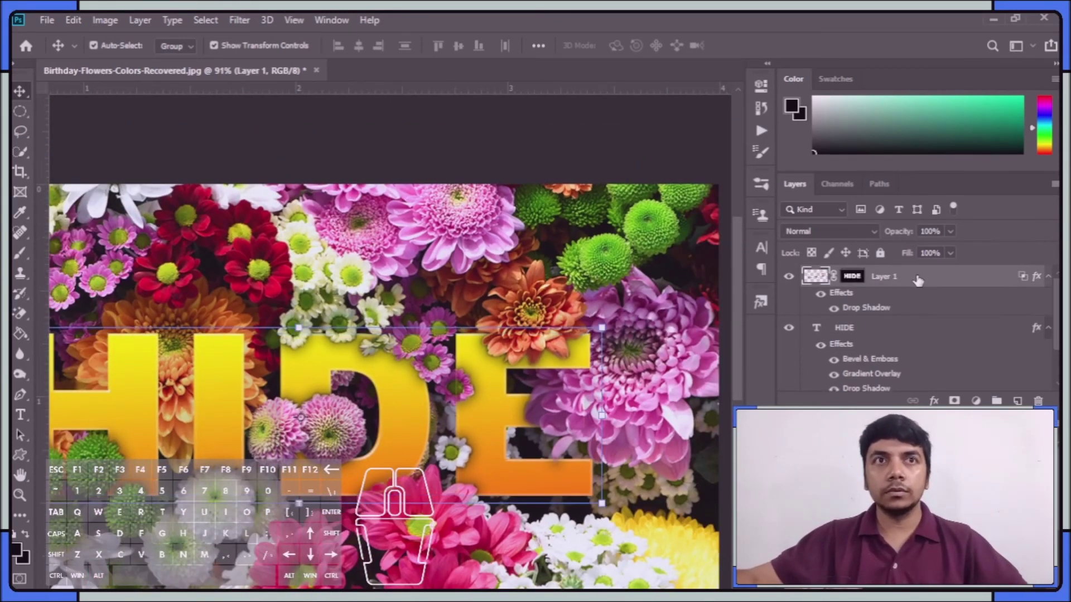
pyautogui.doubleClick(918, 281)
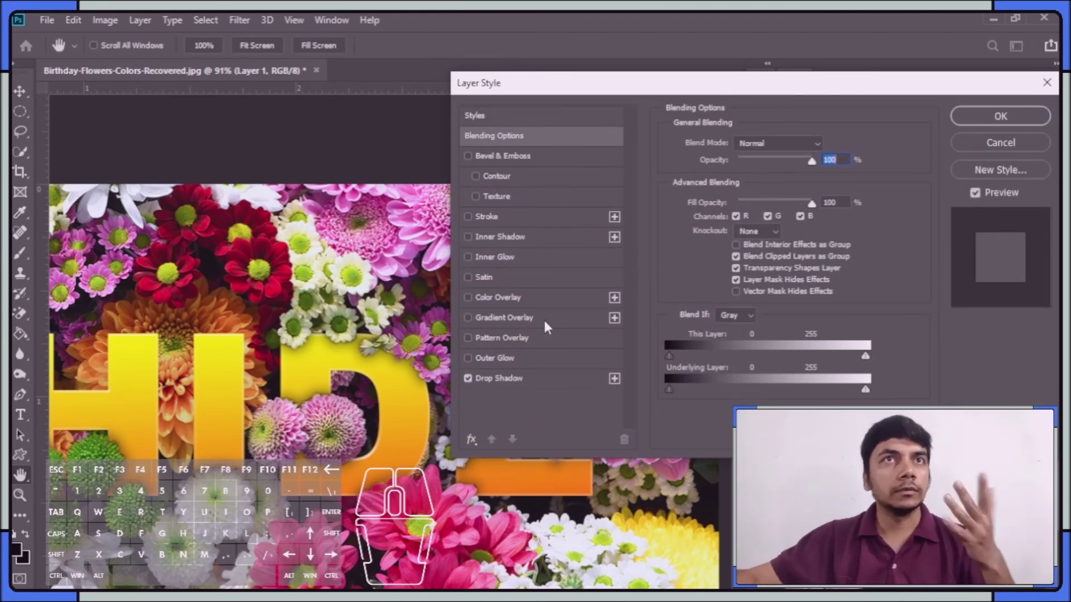
pyautogui.click(535, 378)
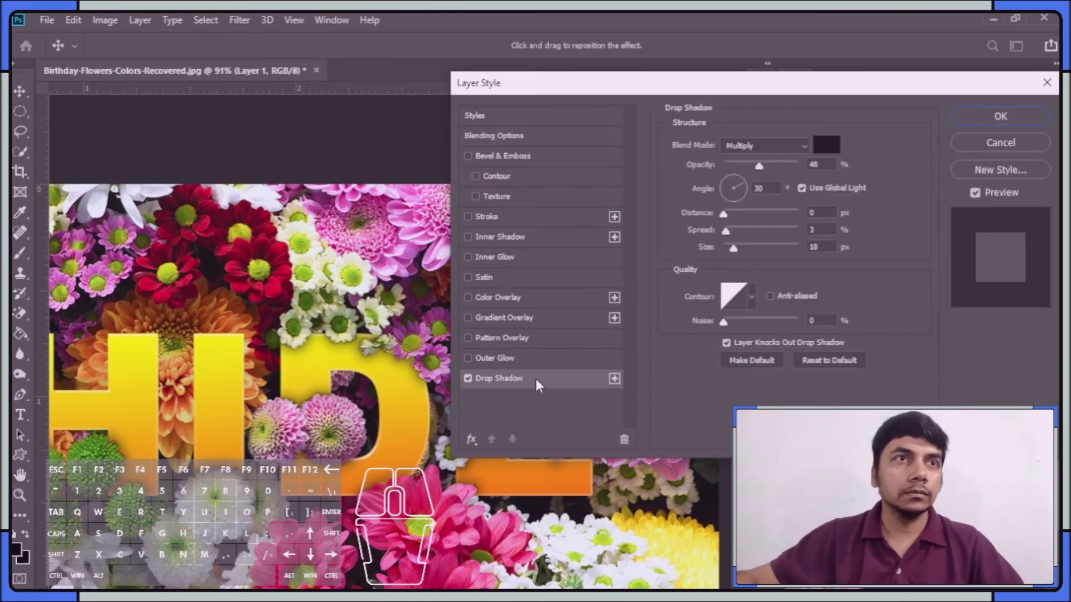
pyautogui.moveTo(723, 216); pyautogui.dragTo(727, 215)
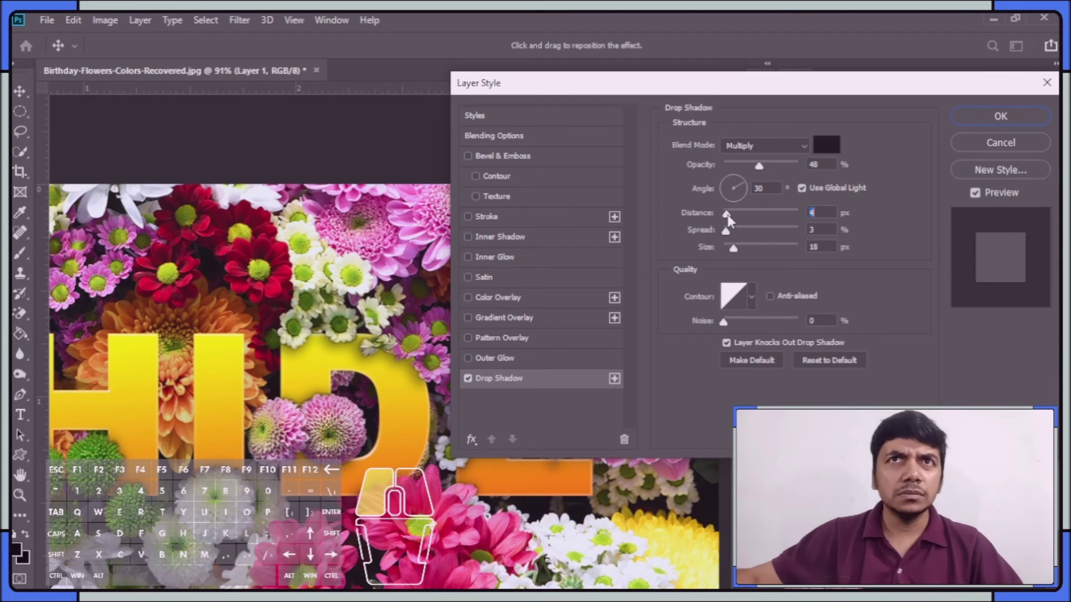
pyautogui.moveTo(728, 215); pyautogui.dragTo(725, 216)
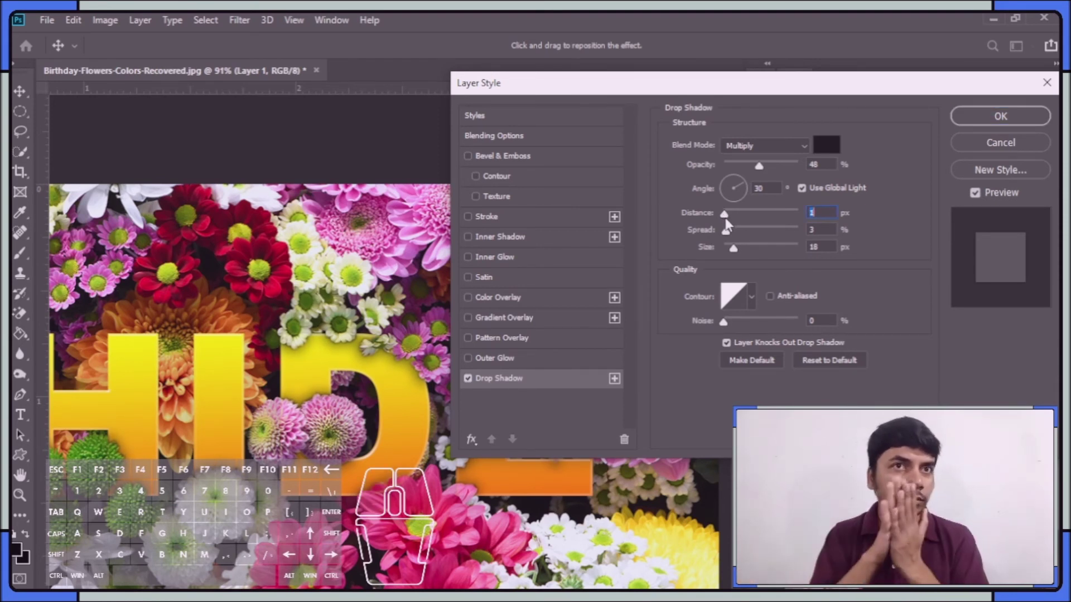
# - Set Layer 1's Drop Shadow spread to 6% and size to 9 px, confirm the style and deselect the layer
pyautogui.moveTo(411, 440); pyautogui.dragTo(228, 382)
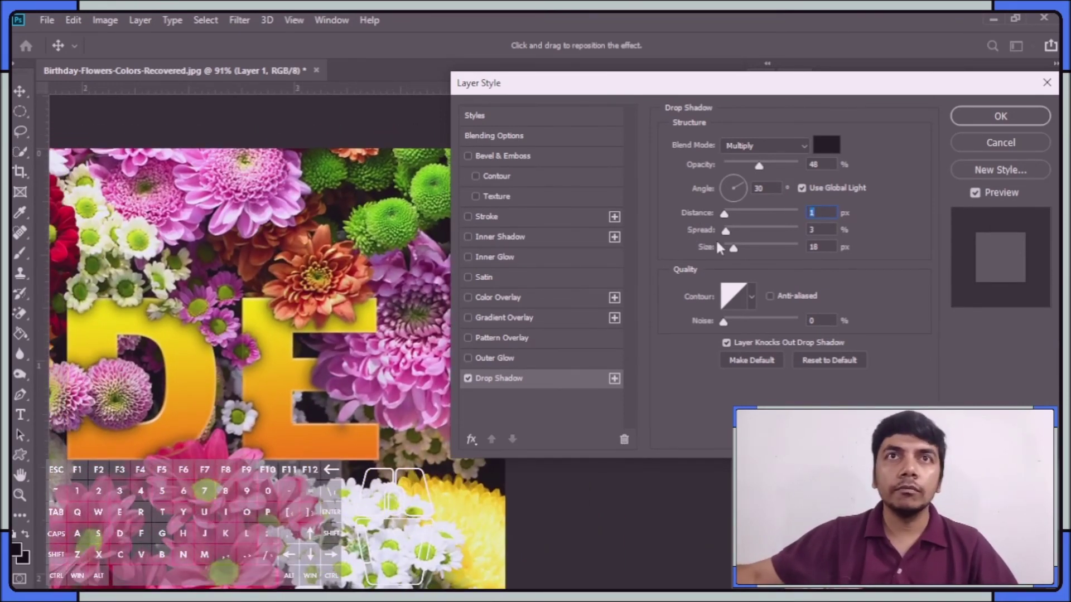
pyautogui.moveTo(725, 229)
pyautogui.mouseDown()
pyautogui.moveTo(769, 238)
pyautogui.moveTo(725, 251)
pyautogui.mouseUp()
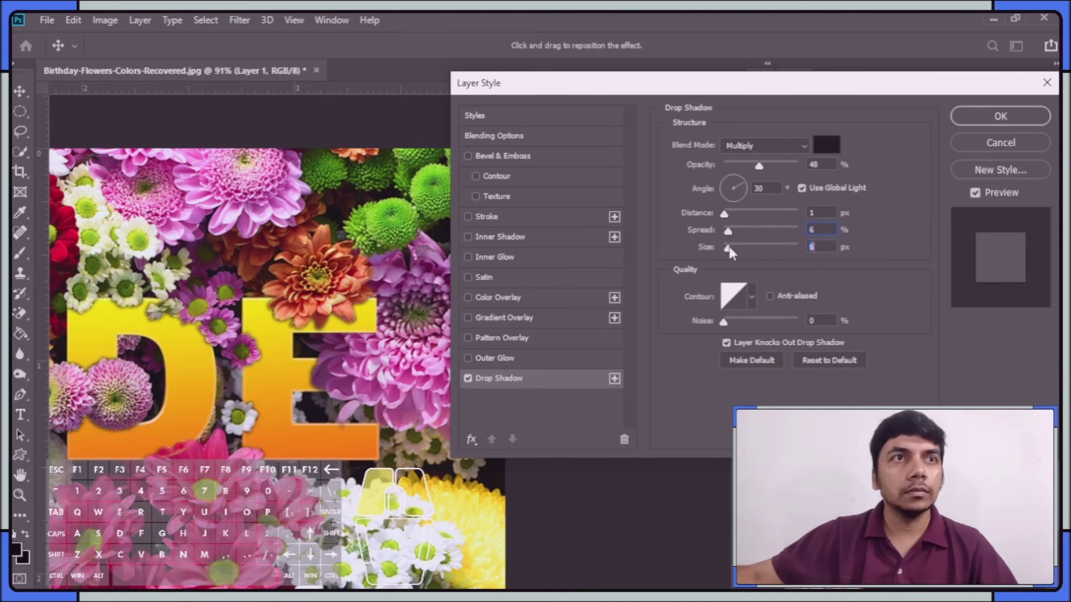
pyautogui.moveTo(732, 252); pyautogui.dragTo(732, 247)
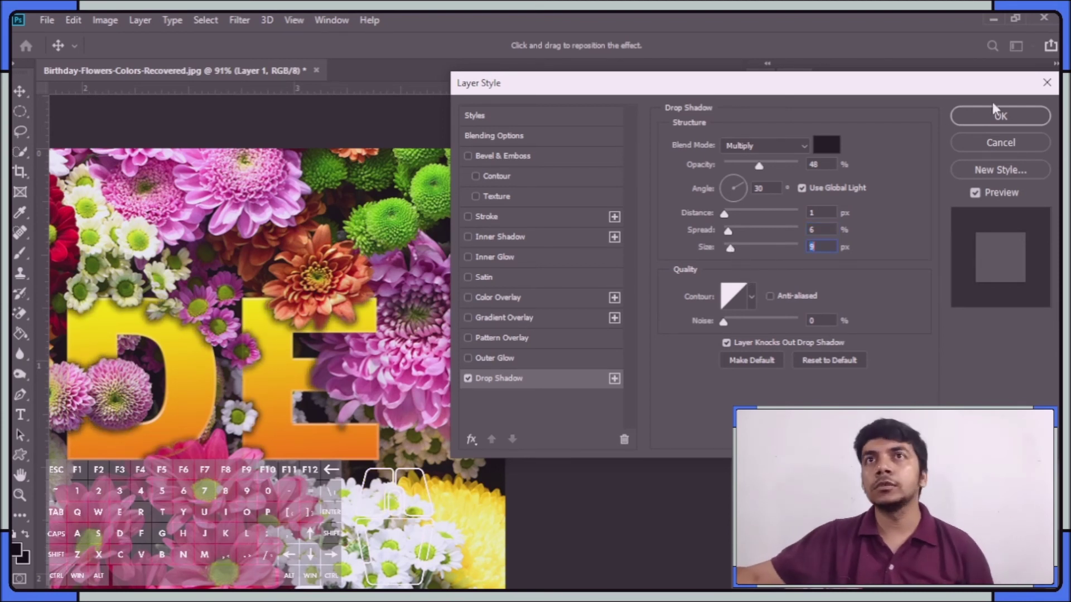
pyautogui.click(993, 116)
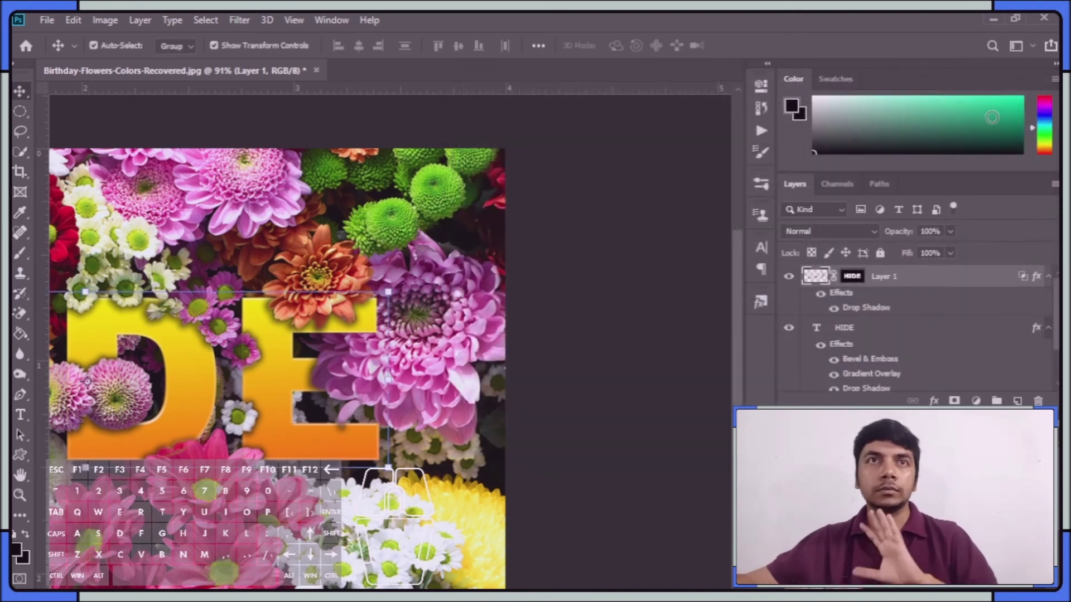
pyautogui.moveTo(558, 410); pyautogui.dragTo(510, 497)
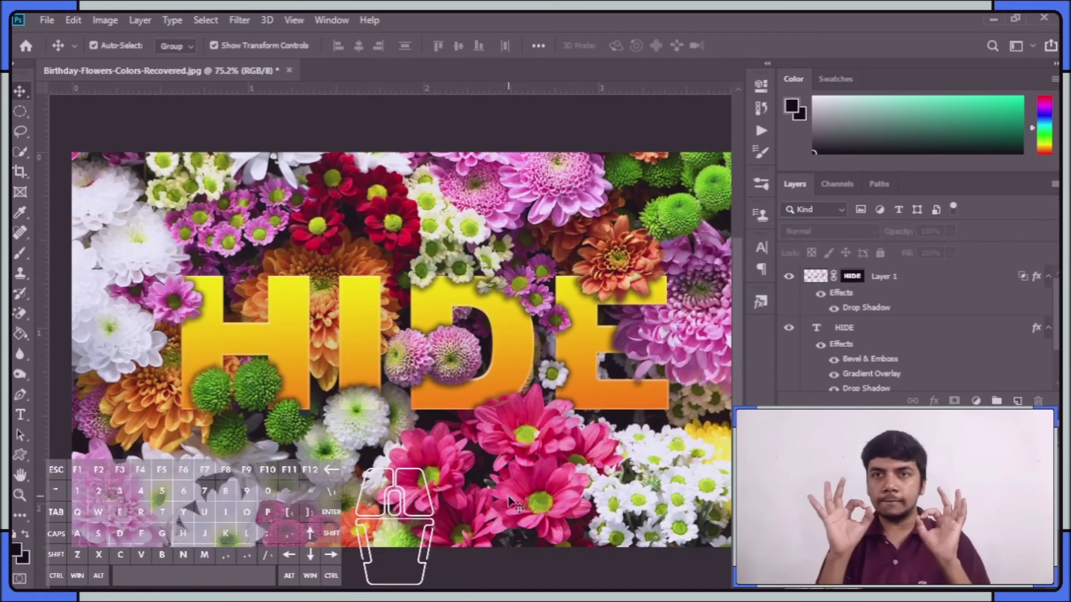